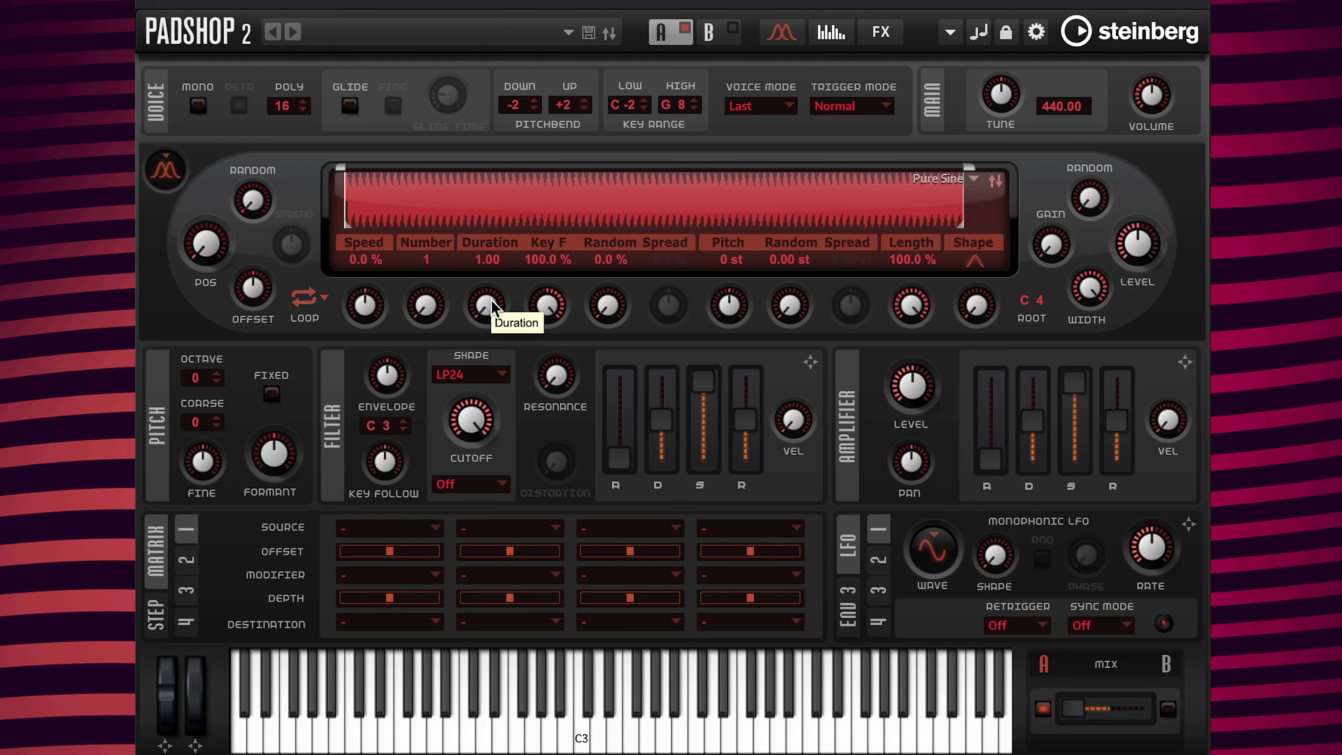
Try a grain duration of 2.00 and return it to 1.00.
double_click(487, 259)
type("2")
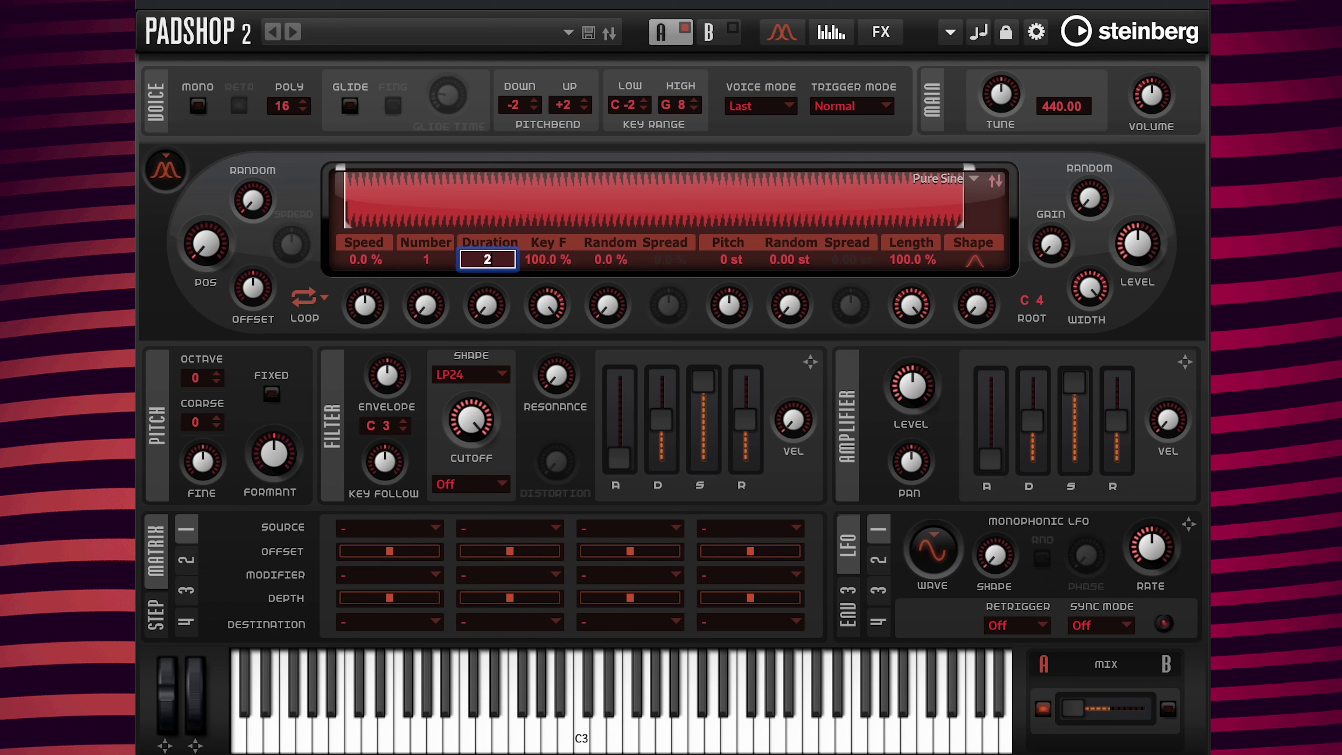
key("Return")
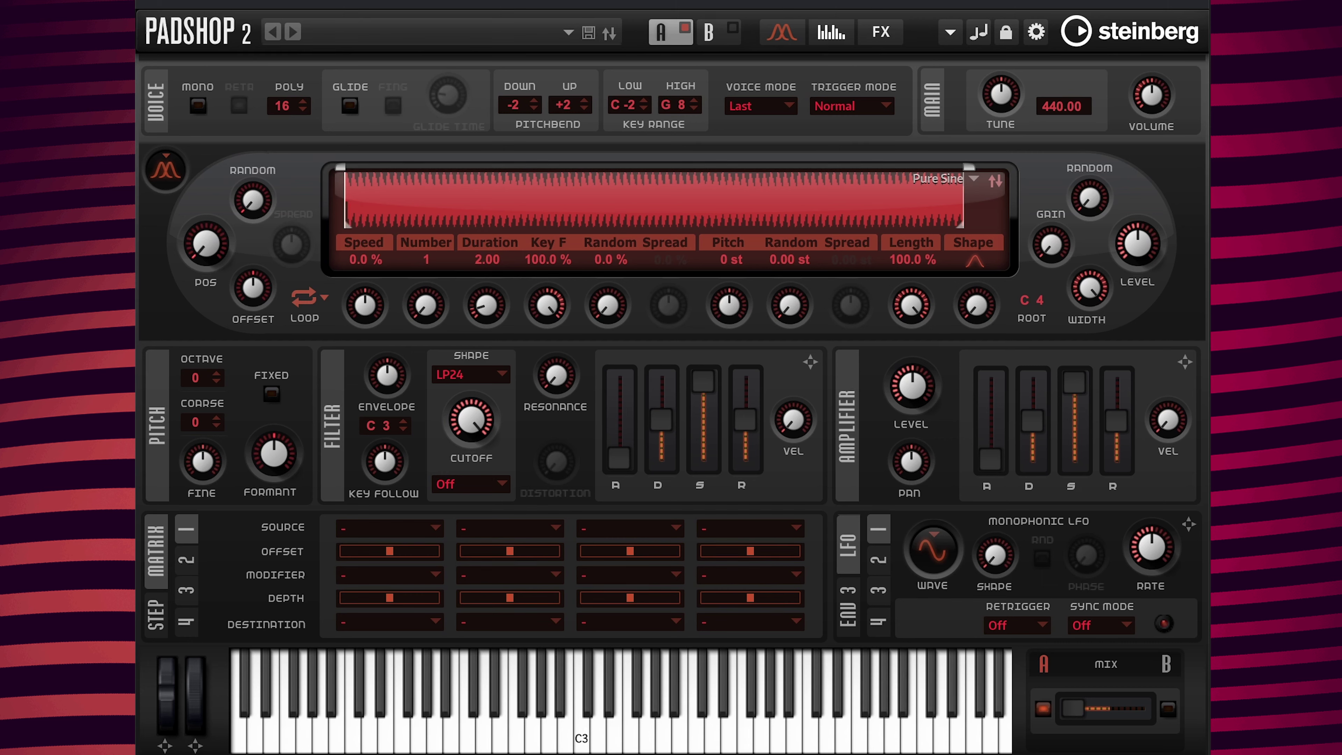
double_click(492, 259)
type("1")
key("Return")
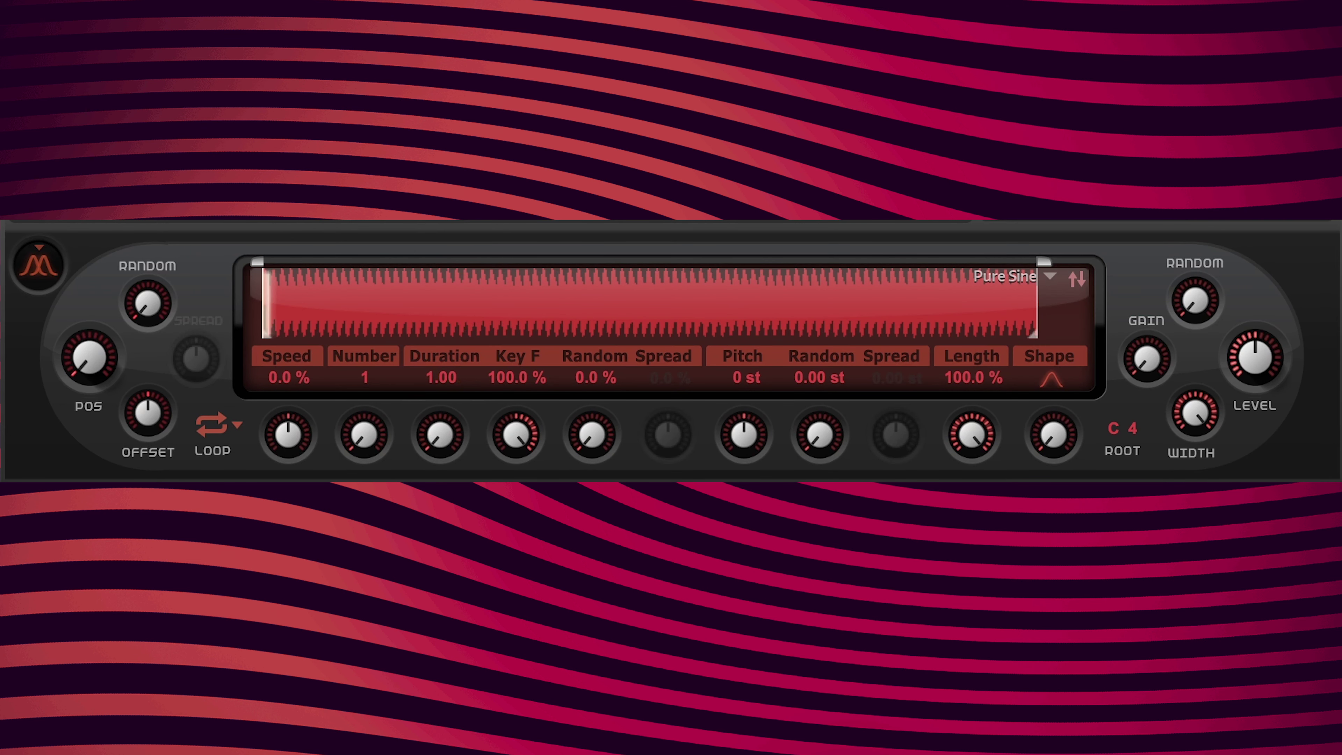
Try grain durations of 2.00 and 4.00 on the Pure Sine sample, and reset the duration to 1.00.
double_click(439, 377)
type("2")
key("Return")
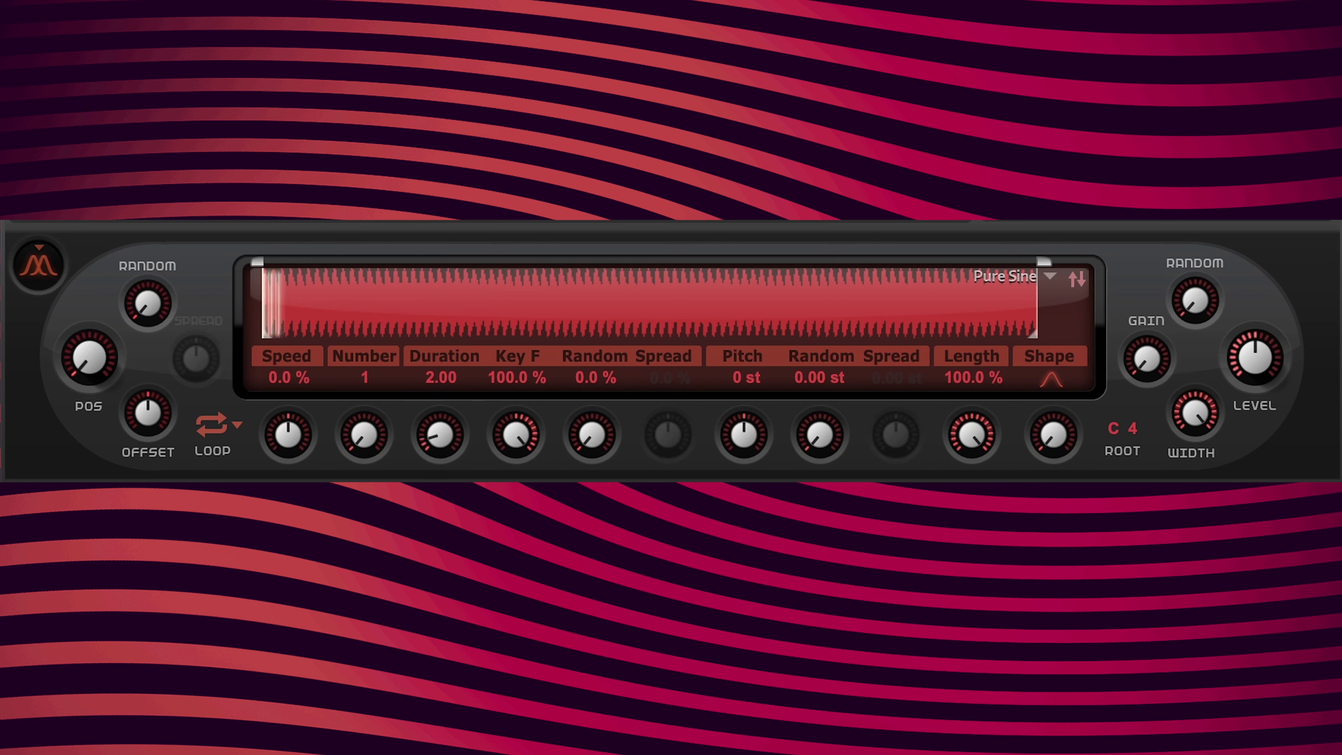
double_click(458, 378)
type("4")
key("Return")
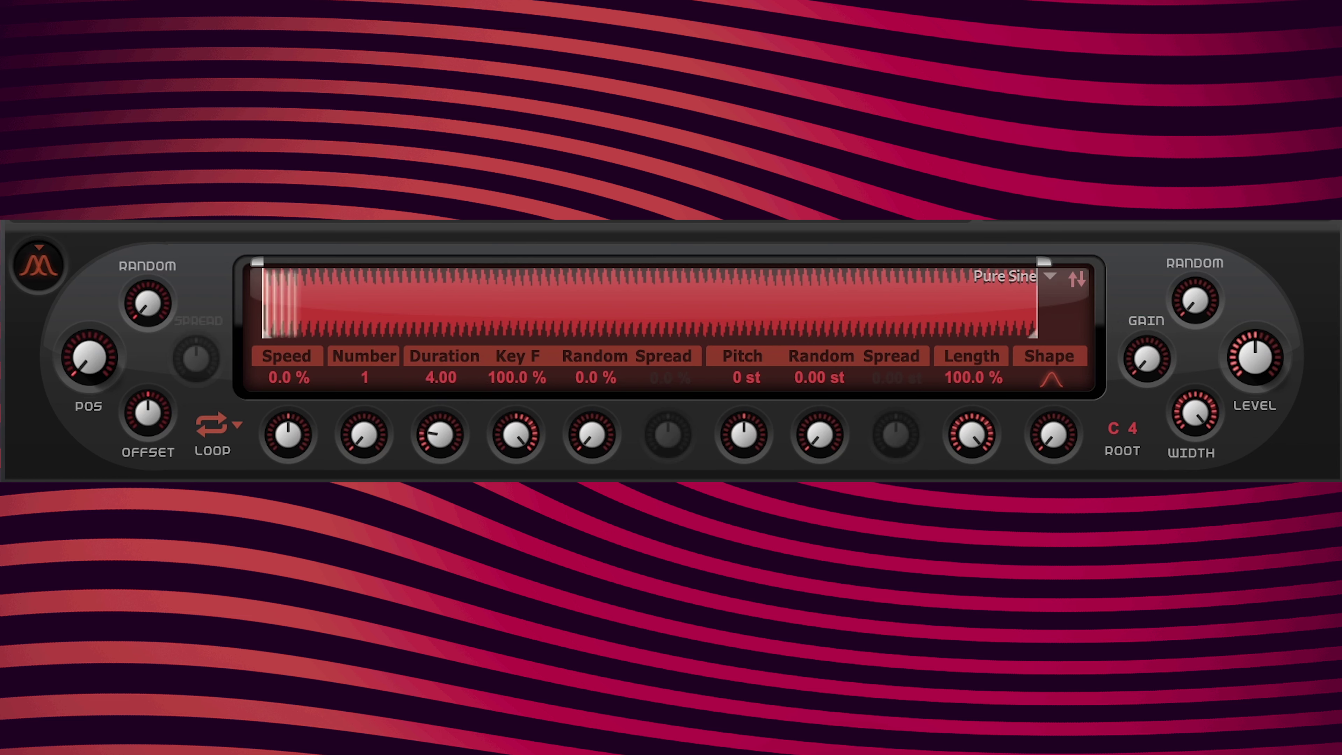
double_click(446, 381)
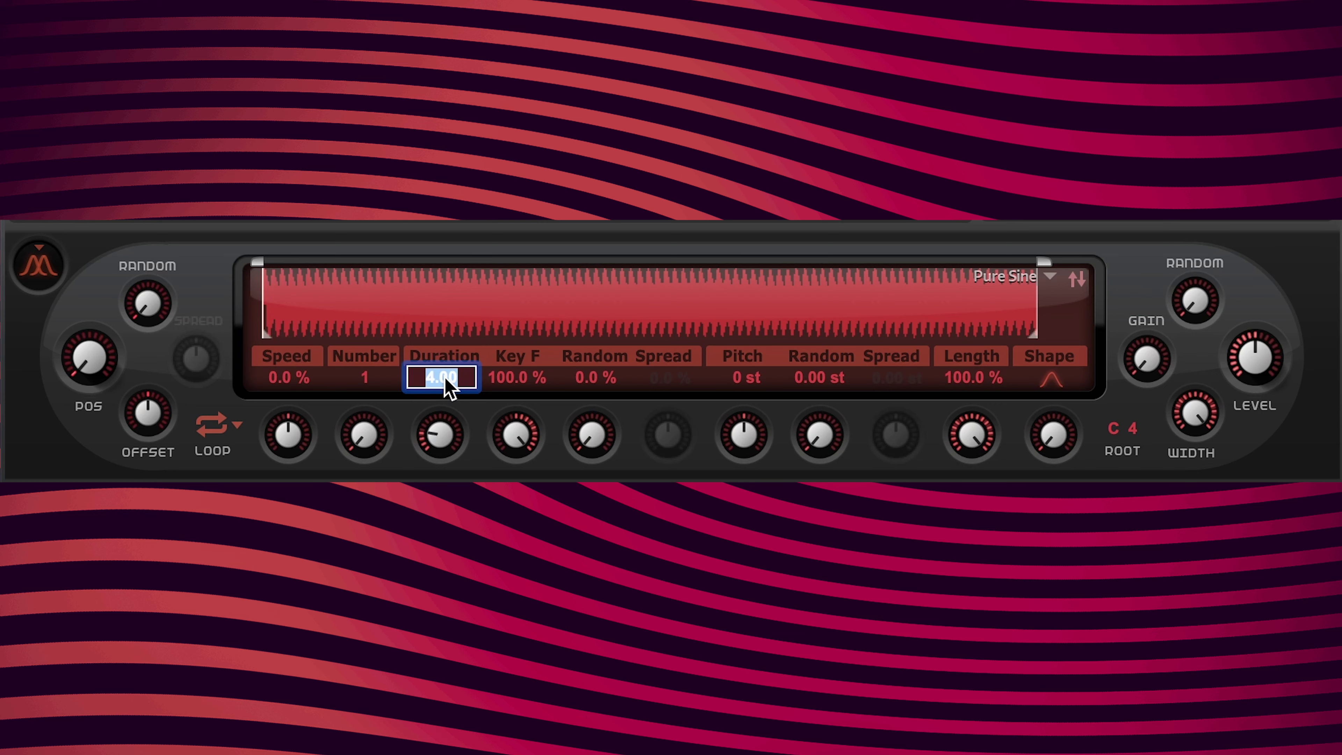
type("1")
key("Return")
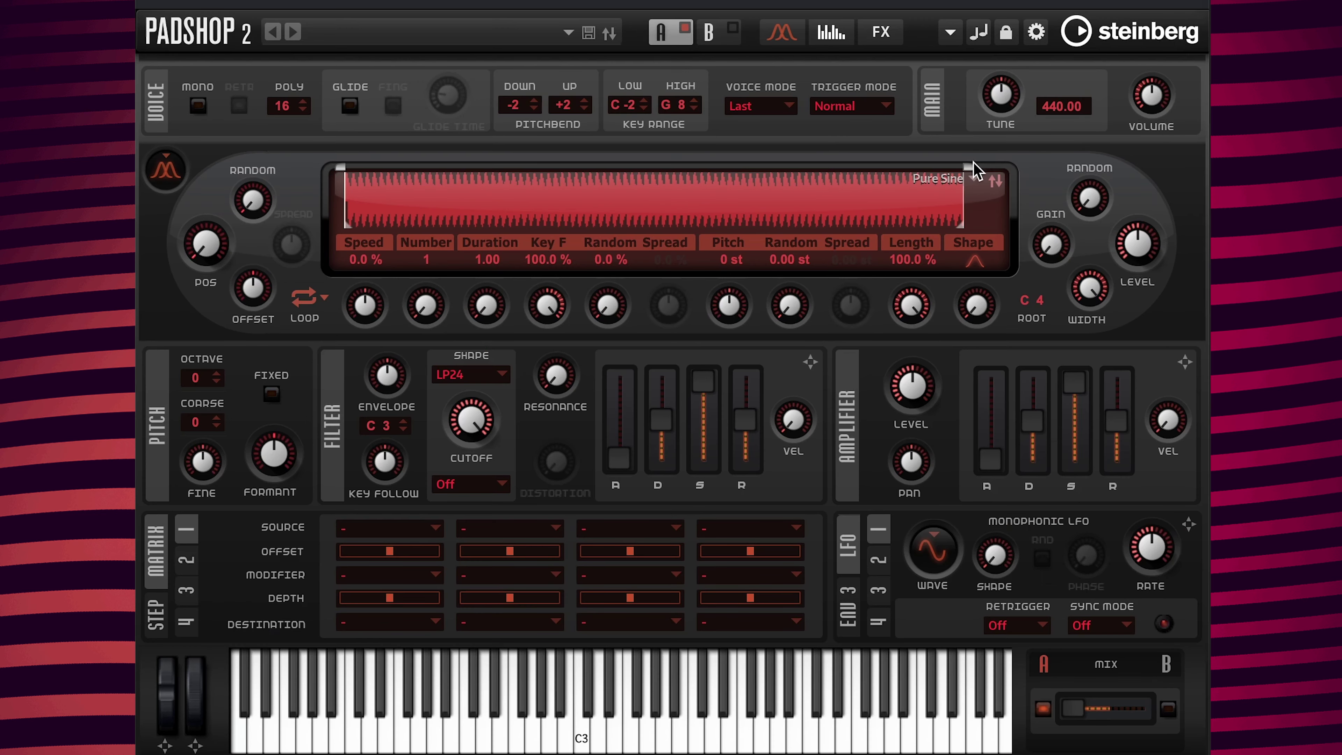
Load the Detuned Pulse sample from the Padshop library's 02 Waveforms folder.
left_click(974, 180)
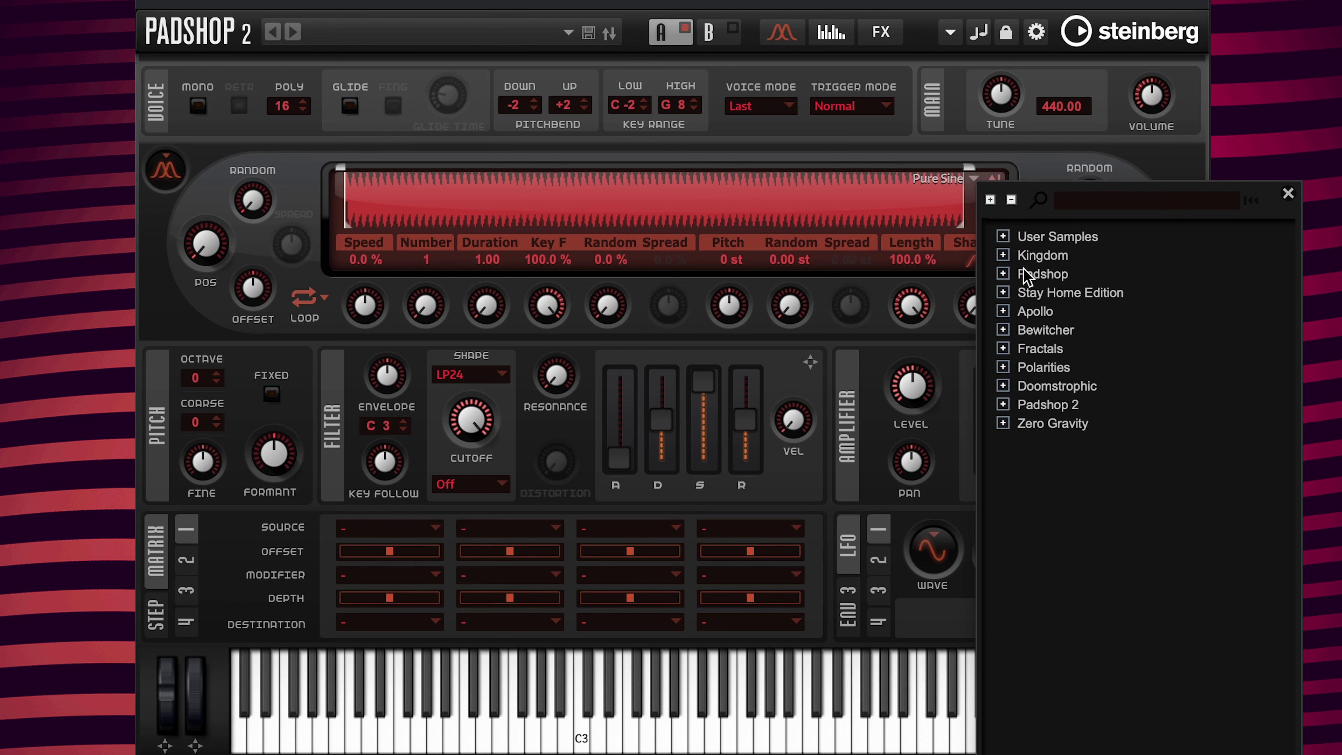
left_click(1004, 273)
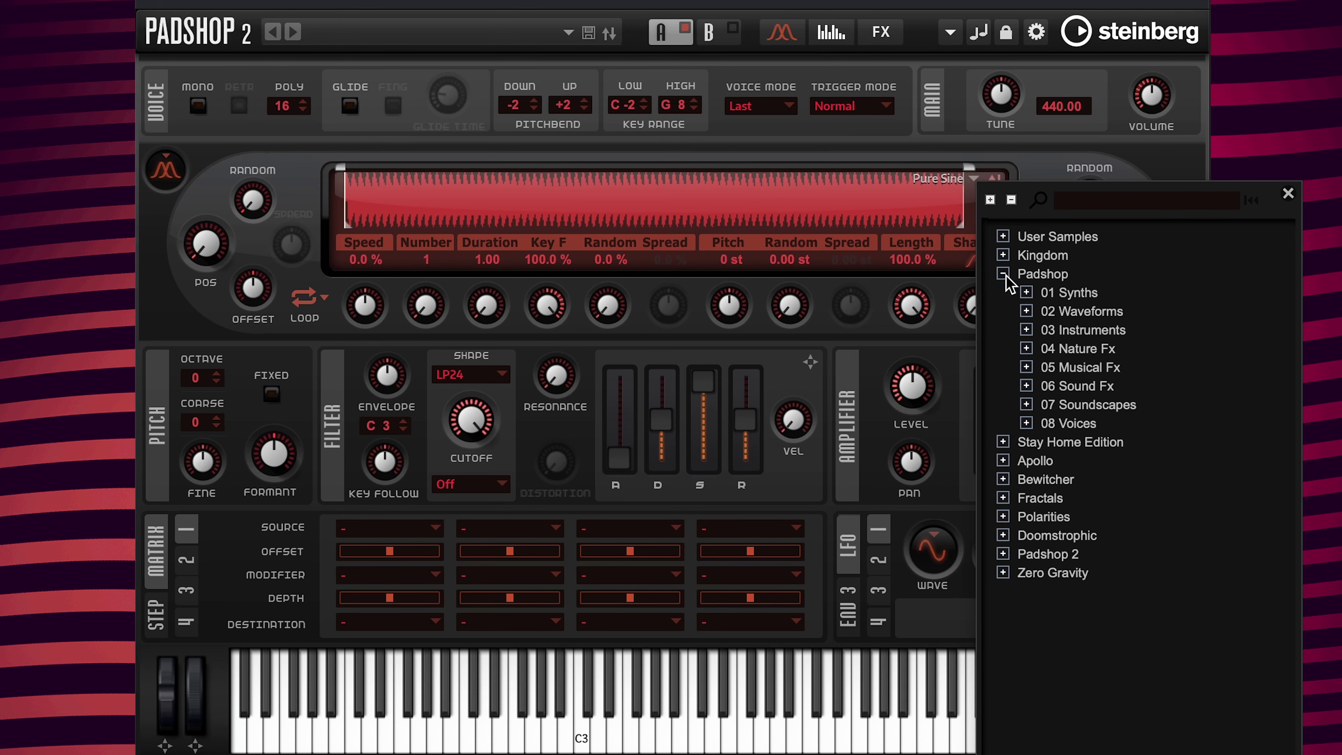
left_click(1026, 311)
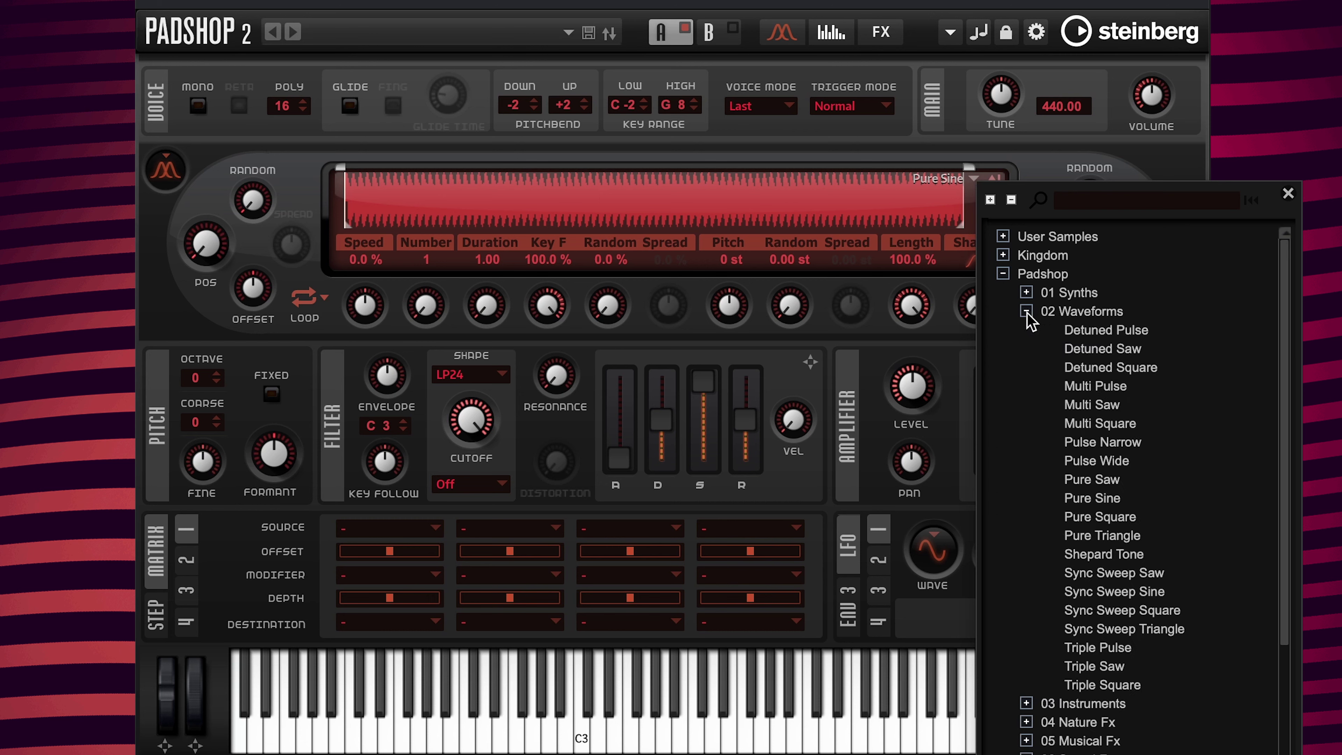
double_click(1096, 330)
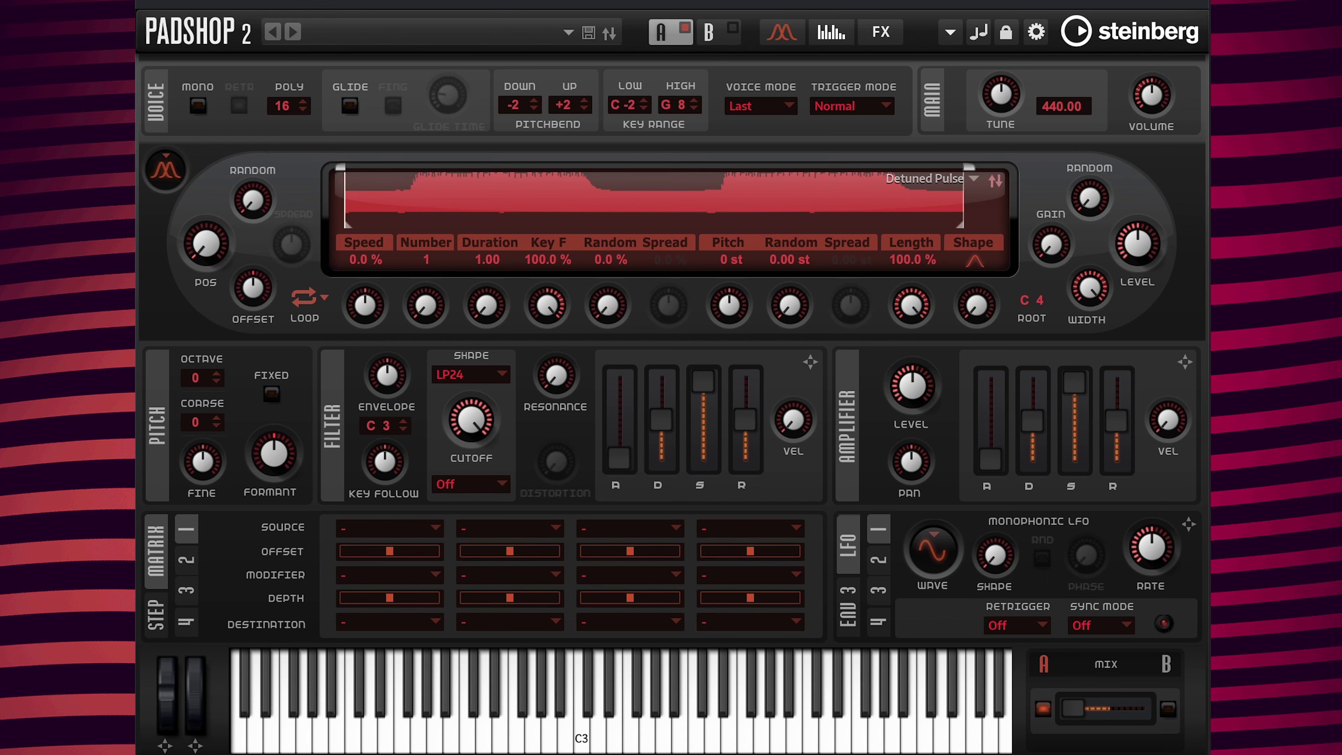
Set the grain playback position to 50 % and move it back to 25 %.
mouse_move(203, 242)
left_click(205, 282)
type("50")
key("Return")
double_click(200, 286)
type("25")
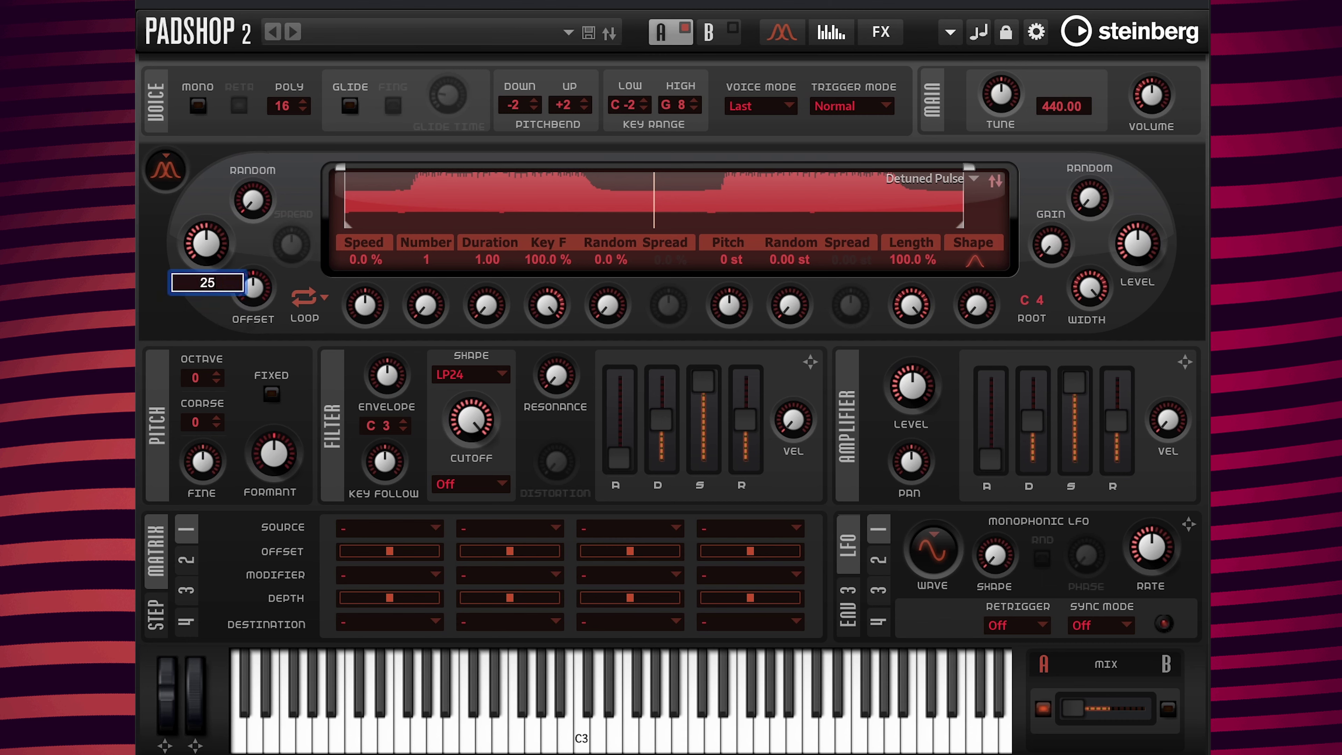
key("Return")
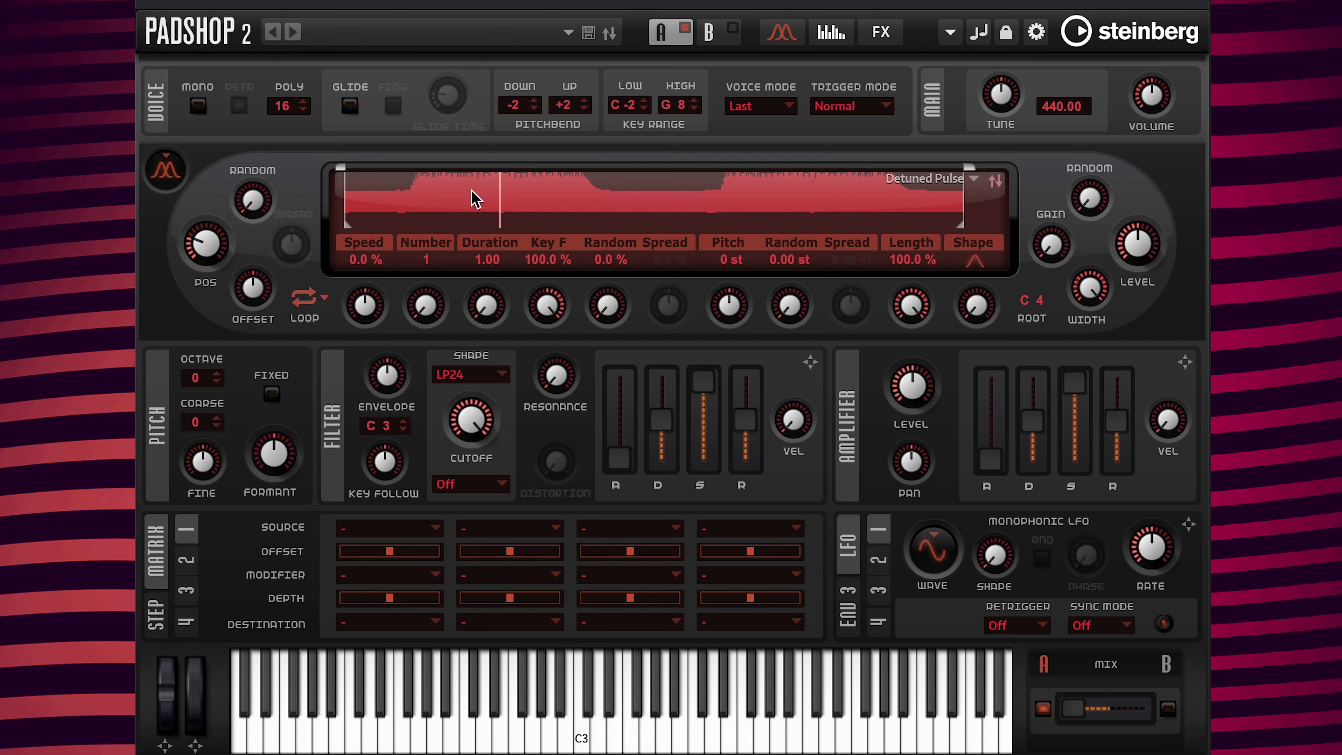
Try several playback positions across the Detuned Pulse waveform, finishing at about 83 %.
mouse_move(197, 248)
left_click_drag(197, 248, 202, 220)
left_click(430, 210)
left_click(786, 207)
left_click(858, 206)
Set the grain playback position to exactly 50 %.
double_click(197, 285)
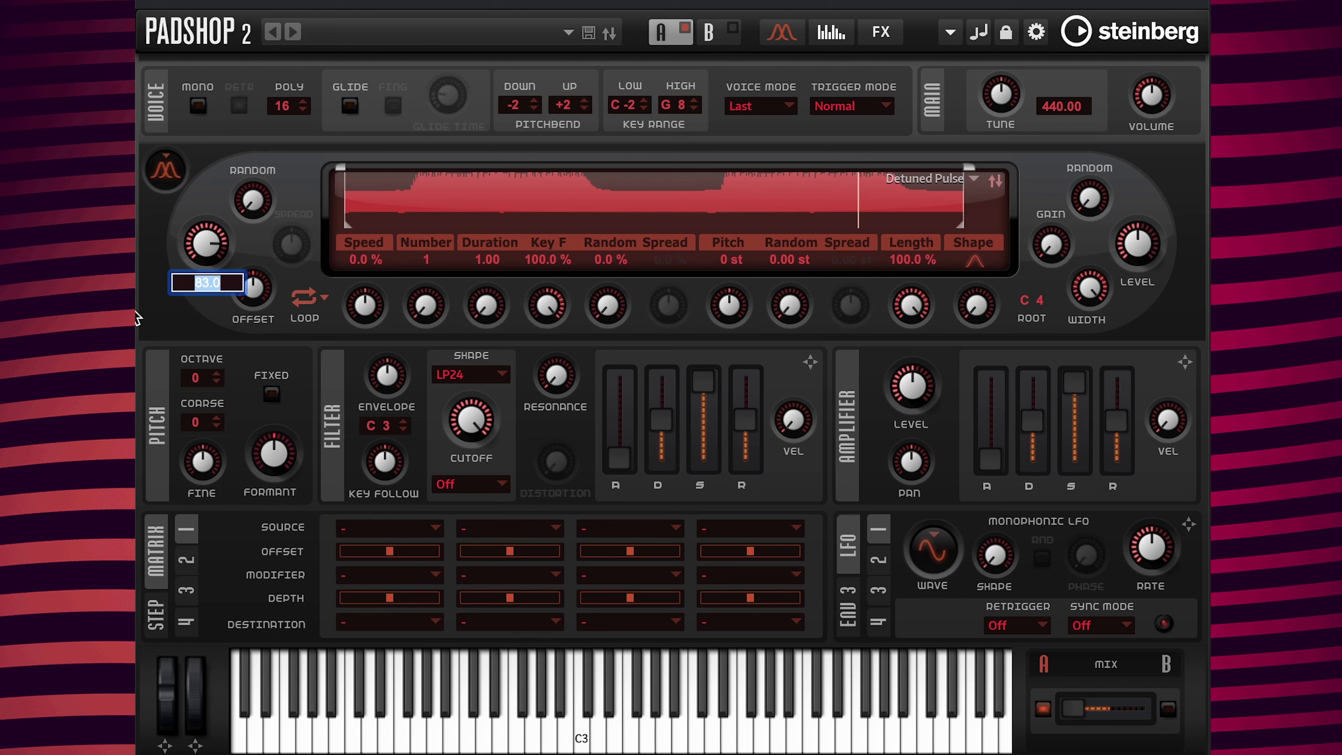
type("50")
key("Return")
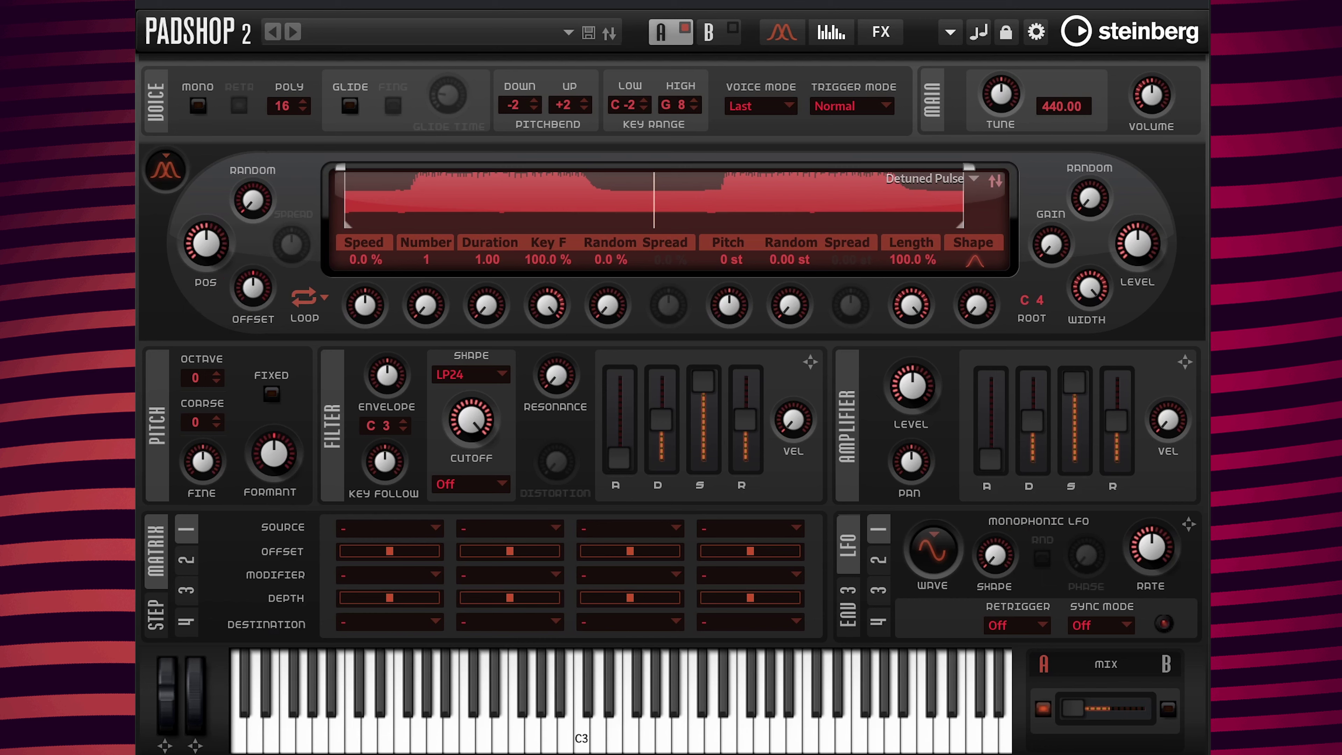
Try lowering the formant to about -2.40 semitones and reset it to 0.
mouse_move(273, 453)
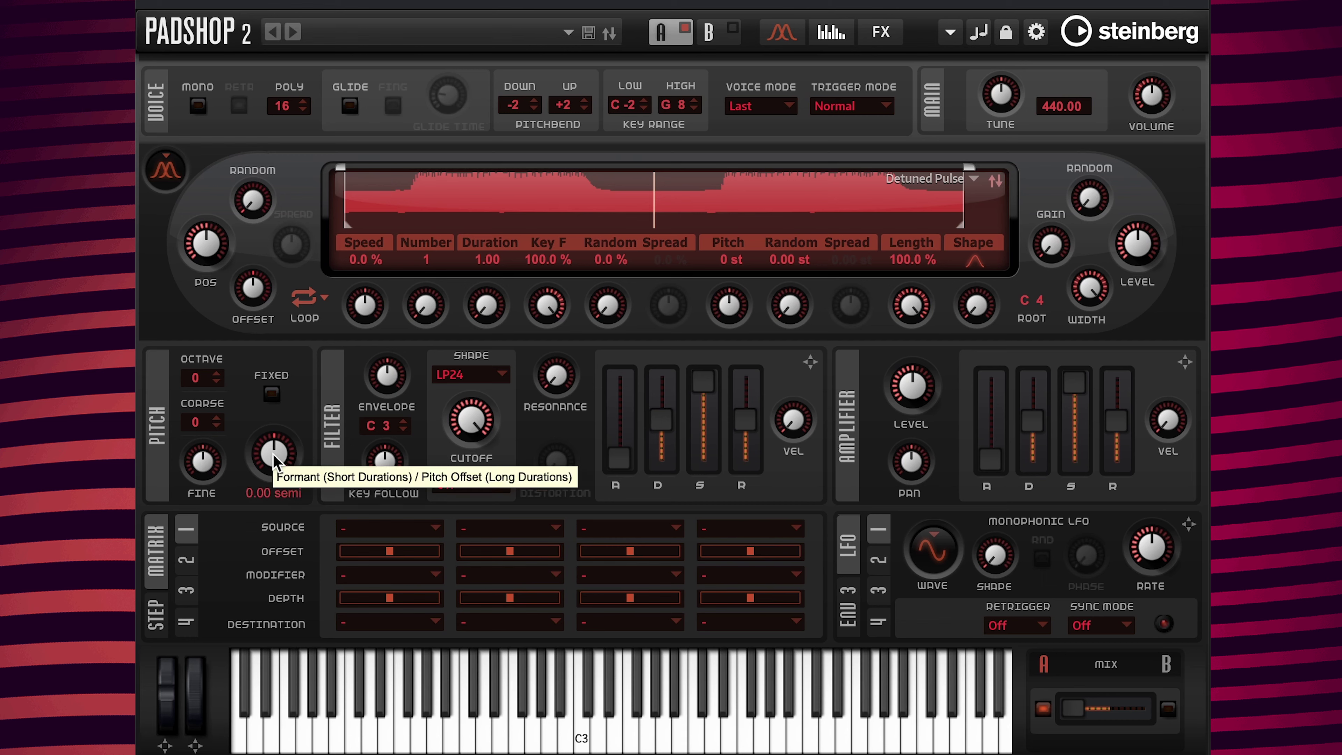
mouse_move(274, 456)
left_mouse_down()
mouse_move(279, 441)
mouse_move(272, 495)
mouse_move(285, 433)
mouse_move(279, 472)
left_mouse_up()
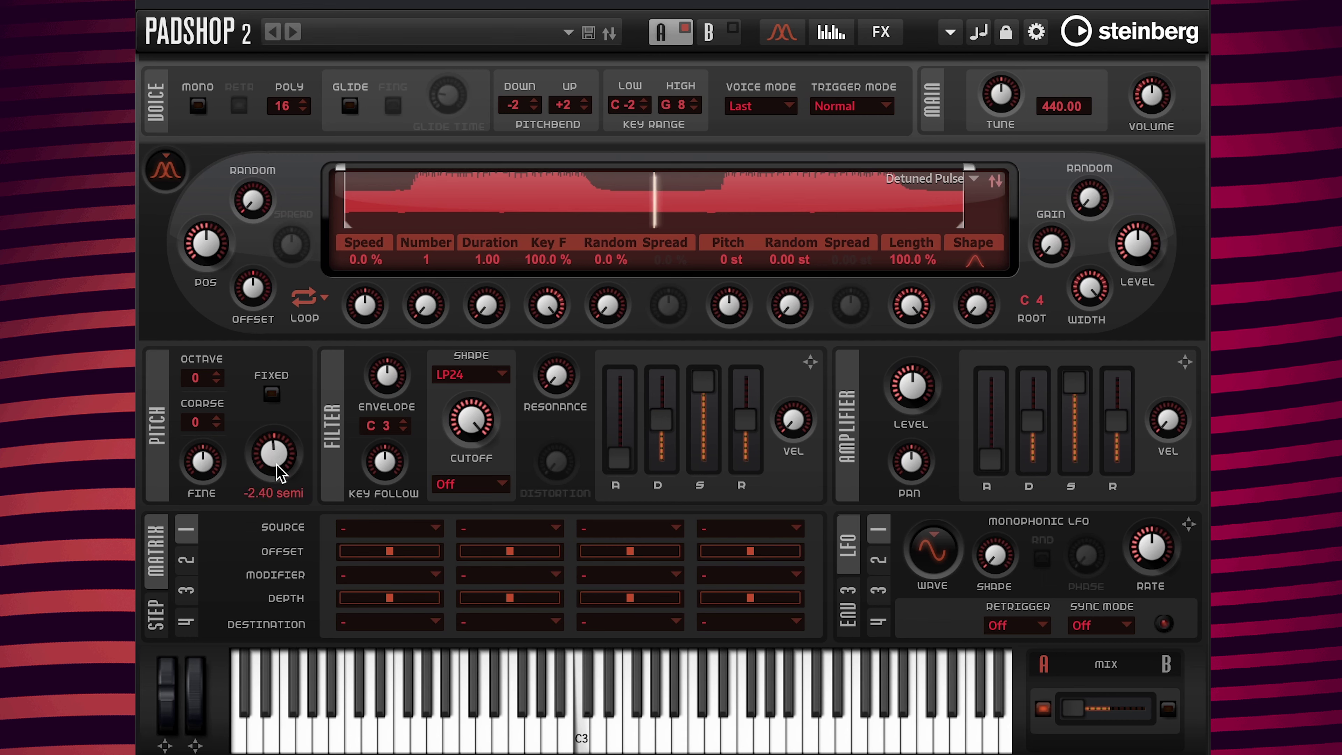
double_click(273, 493)
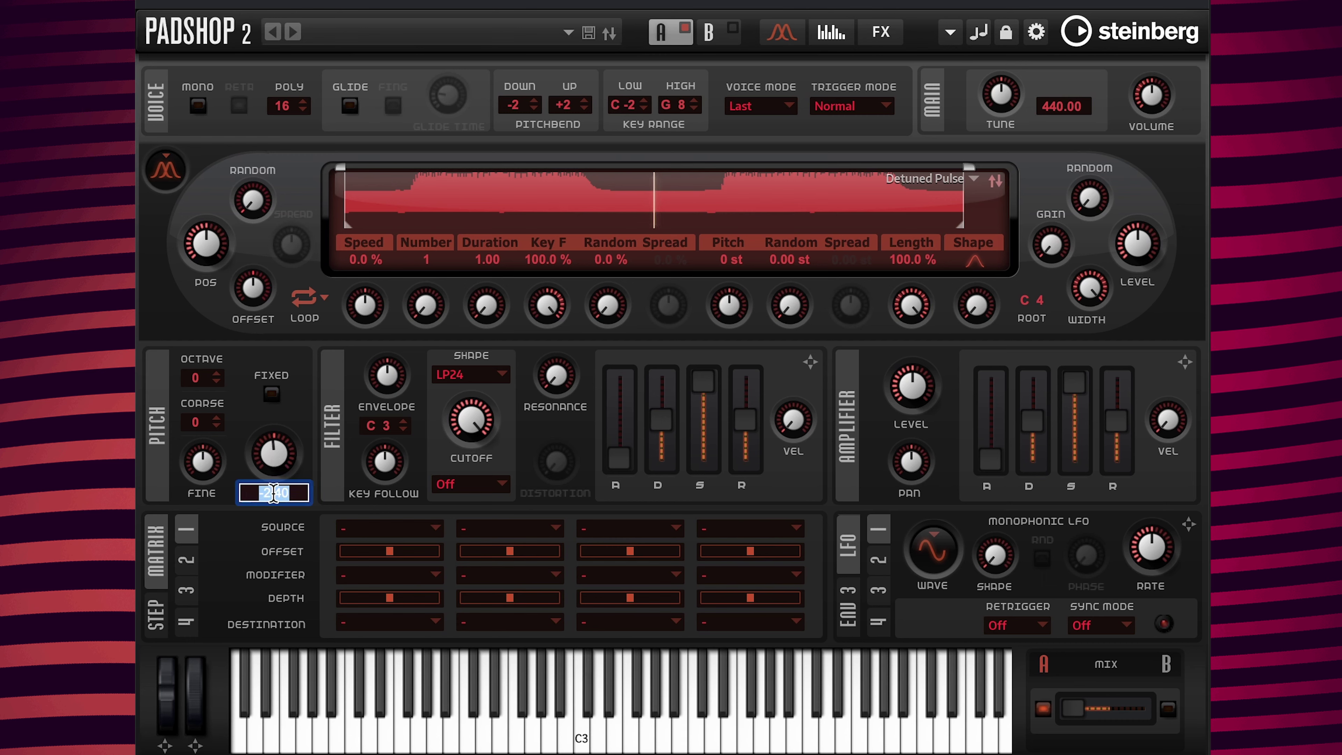
type("0")
key("Return")
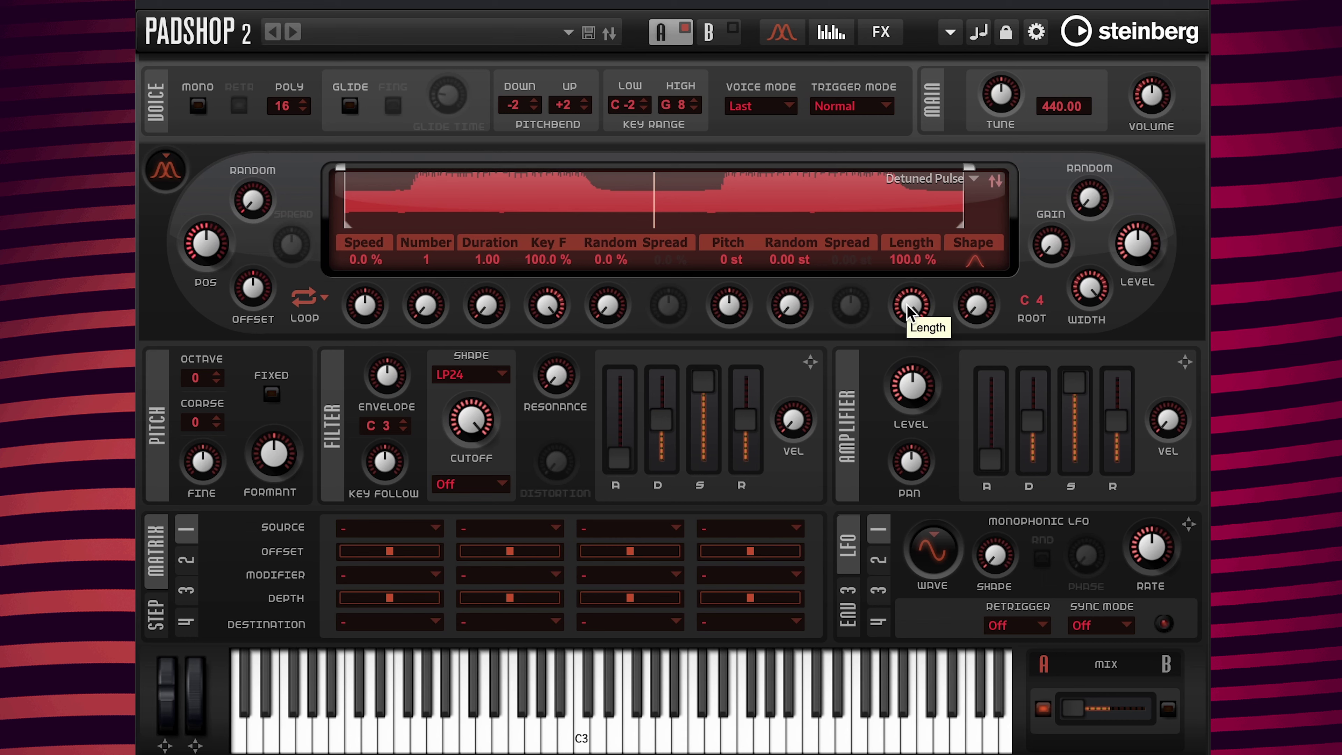
Try a shorter grain length and restore it to 100 %.
left_click_drag(909, 310, 853, 435)
left_click_drag(890, 301, 892, 256)
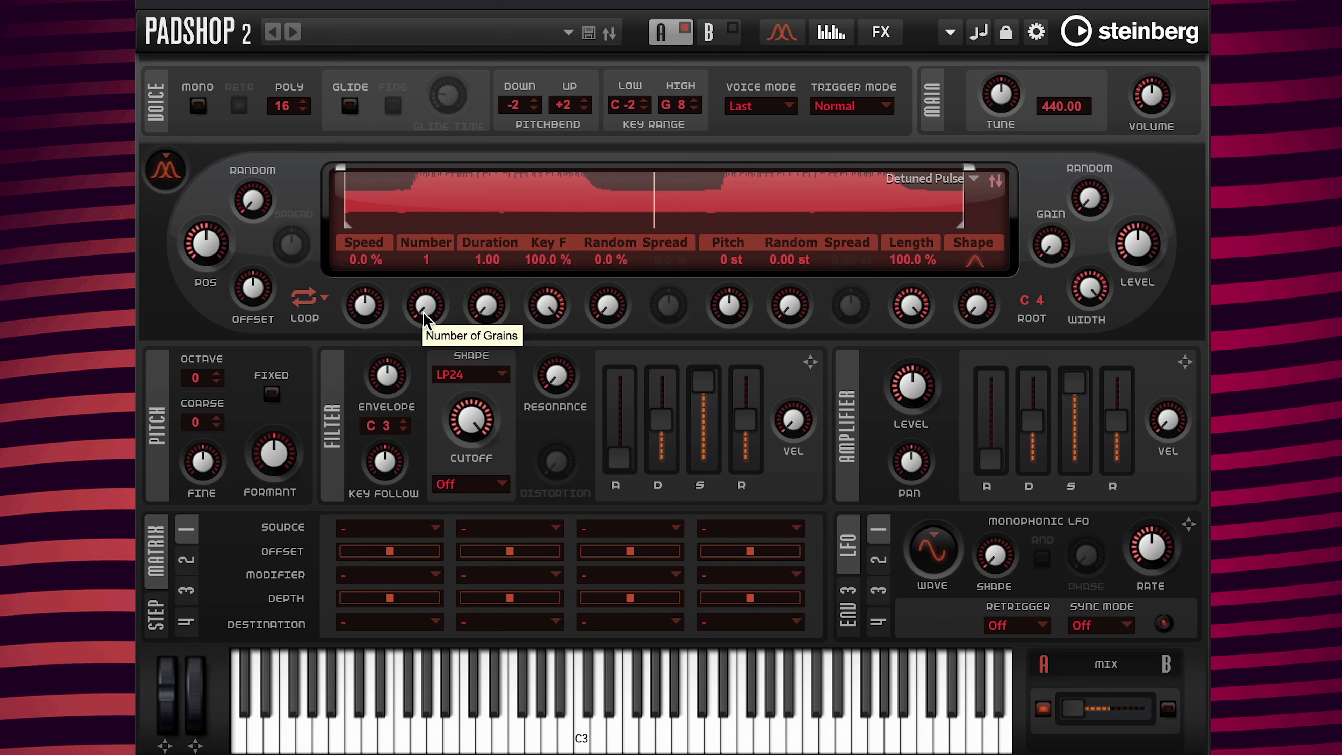
Set the number of grains to 2.
double_click(426, 260)
type("2")
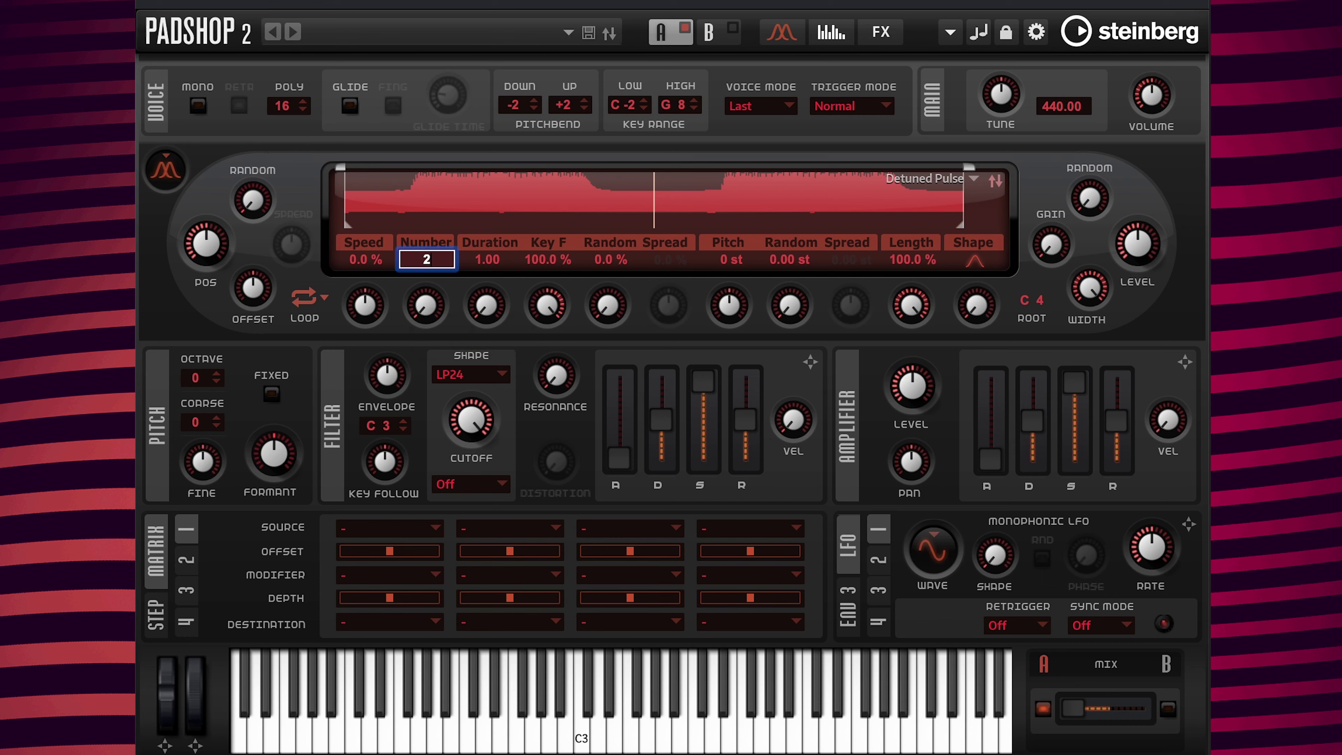
key("Return")
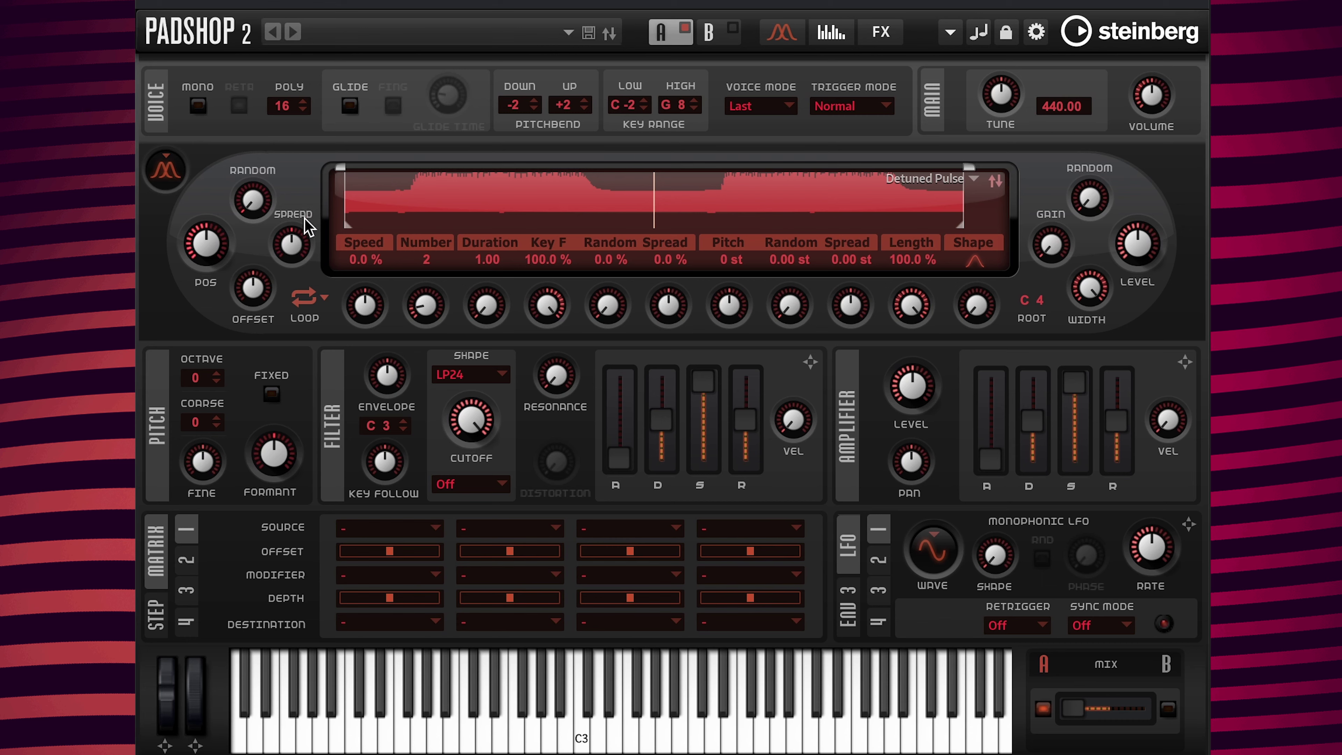
Set the position spread to 50 % and the position channel offset to 25 %.
mouse_move(298, 248)
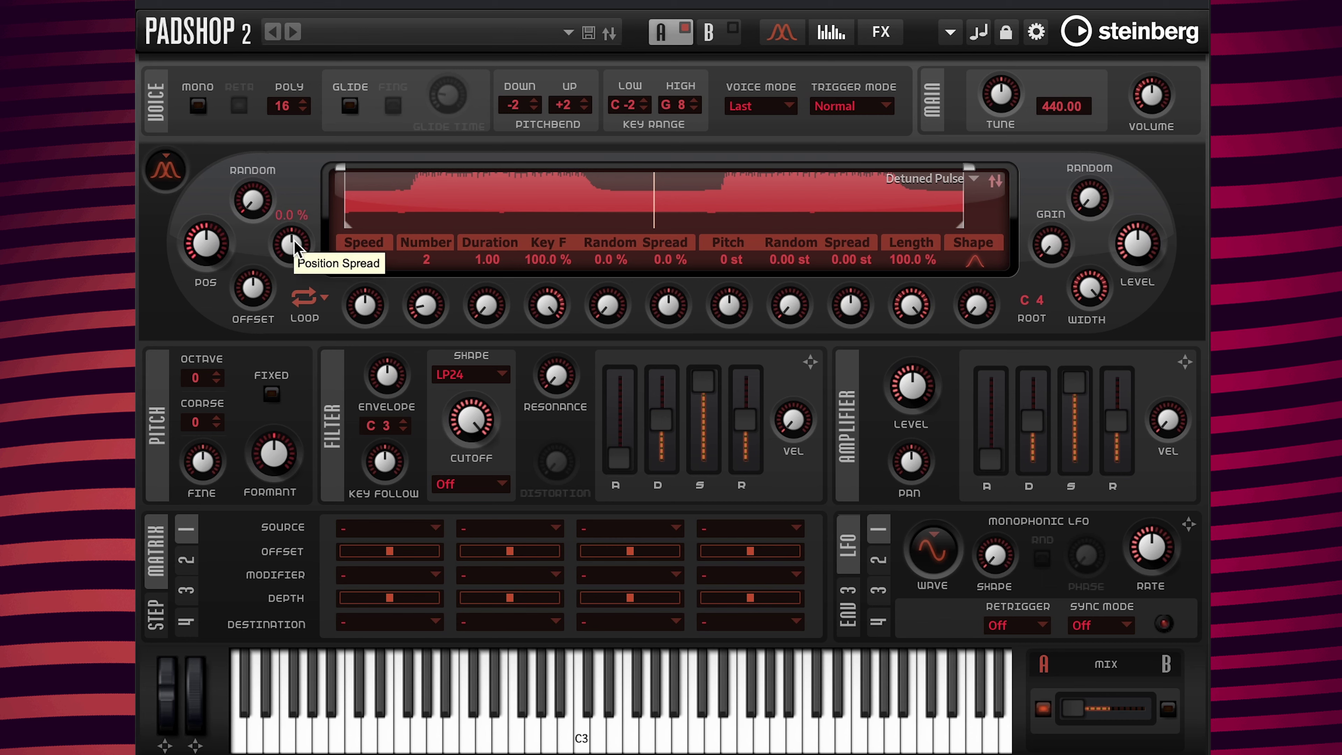
double_click(295, 246)
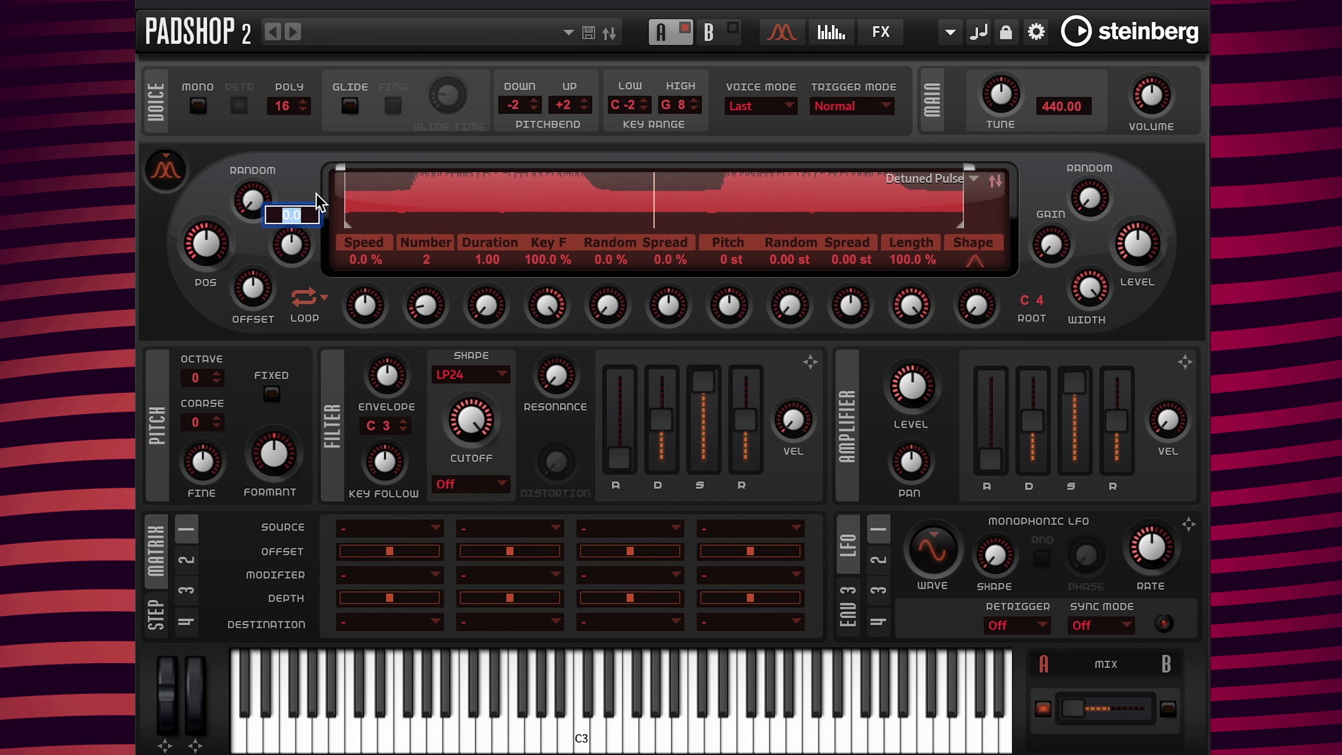
type("50")
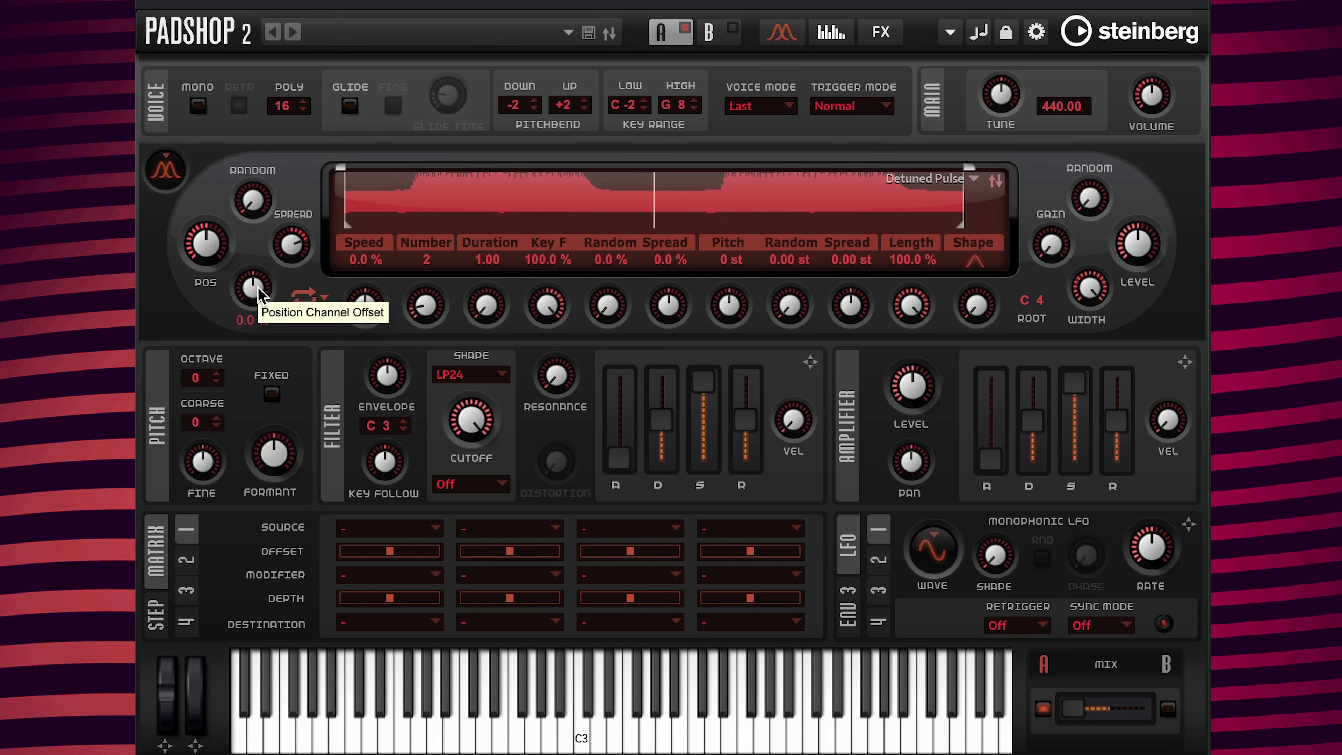
left_click(258, 317)
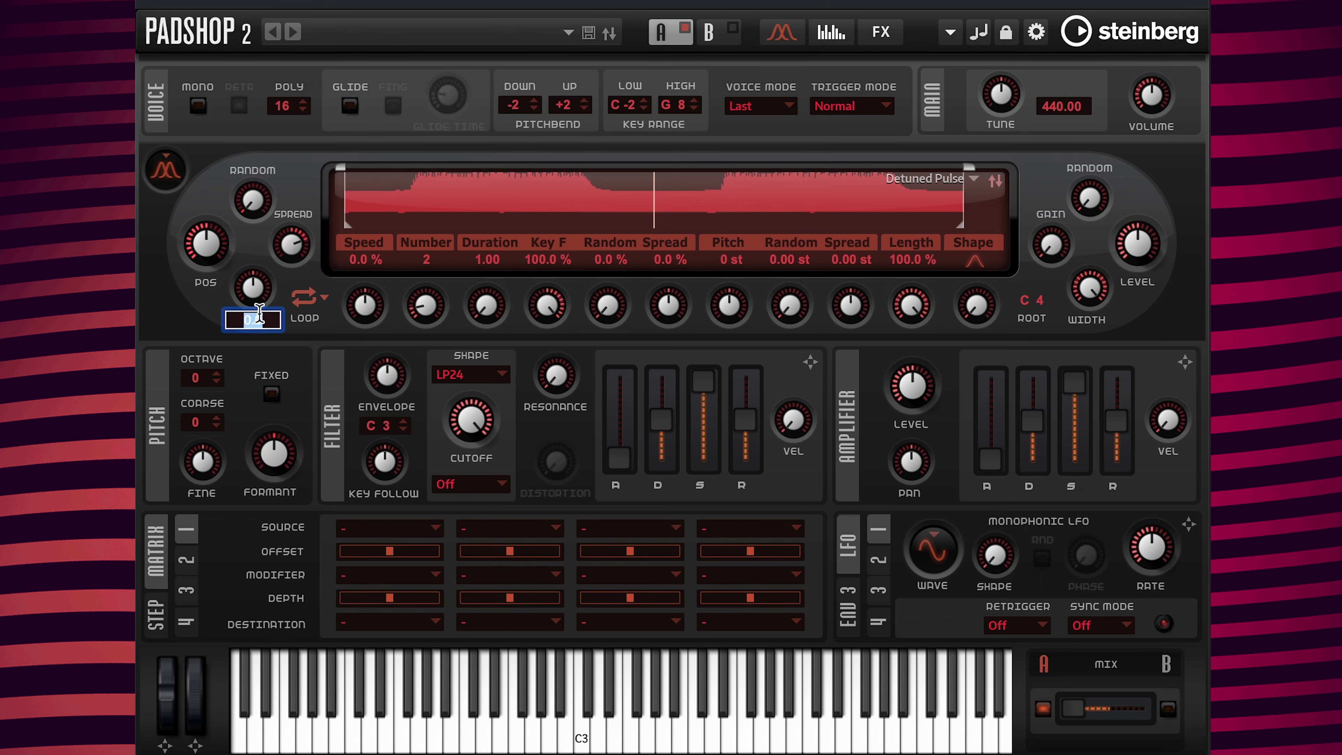
type("25")
key("Return")
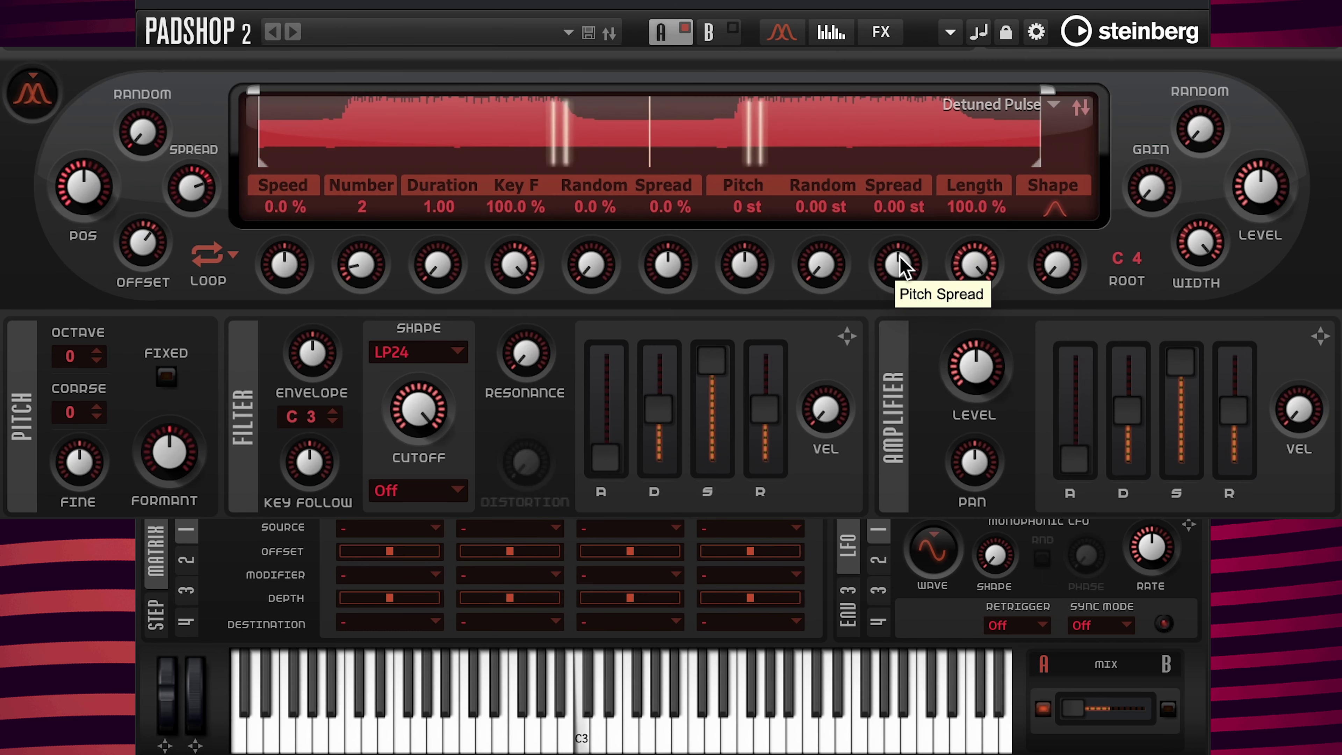
Try a pitch spread of about -4.56 semitones between the grains and reset it to 0.
left_click_drag(852, 306, 878, 297)
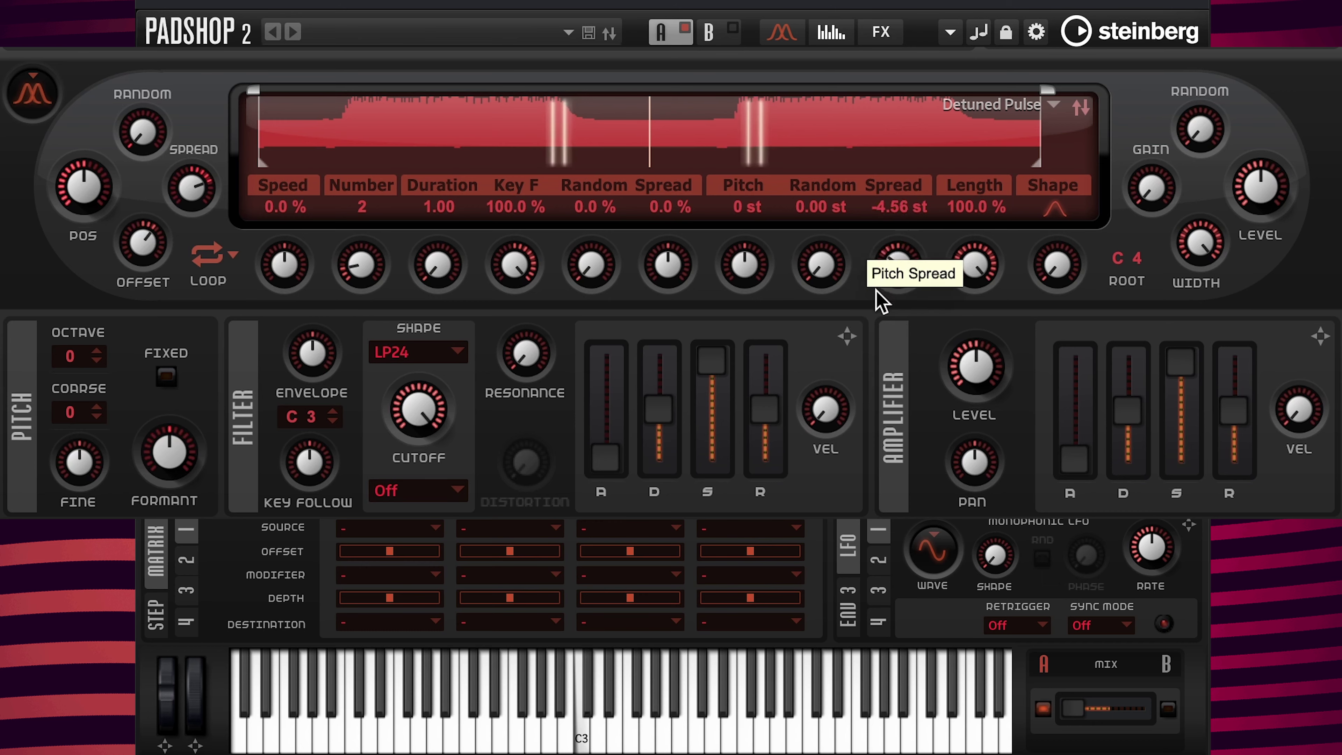
left_click(901, 208)
type("0")
key("Return")
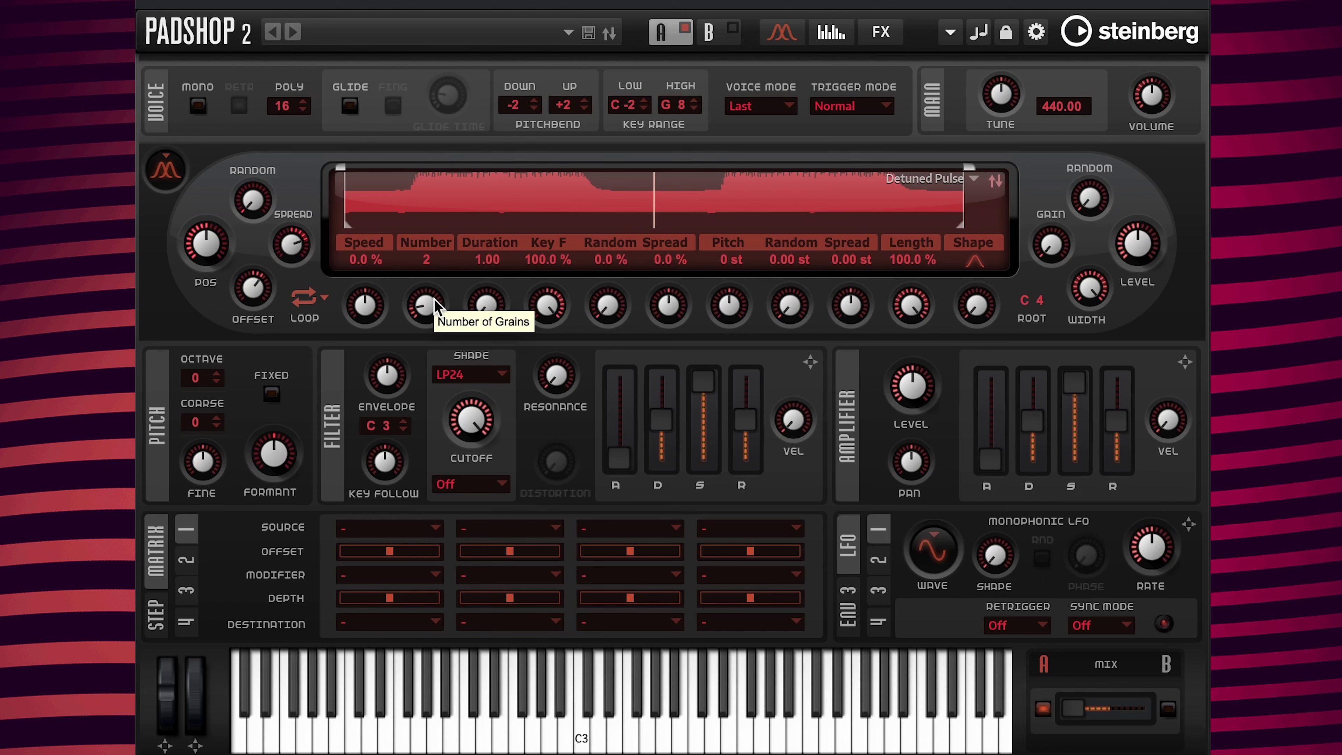
Reduce the number of grains to 1.
left_click(426, 260)
type("1")
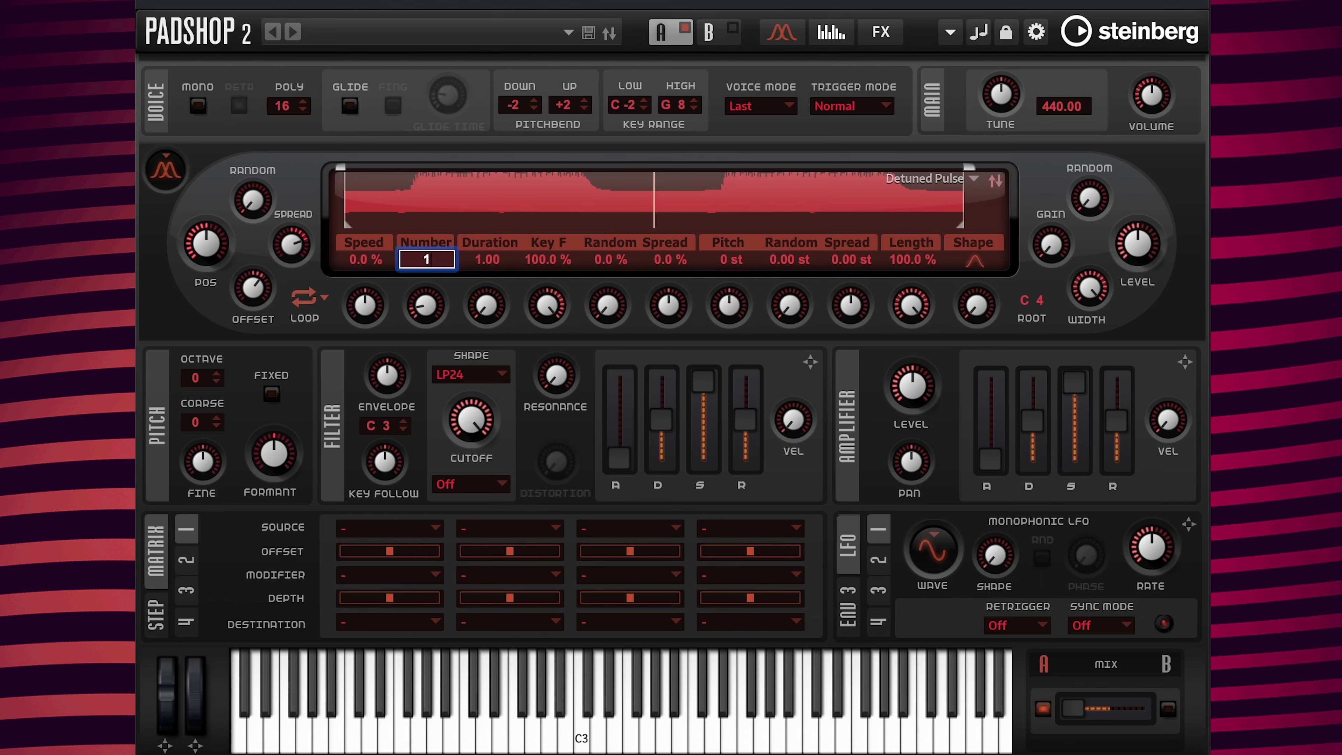
key("Return")
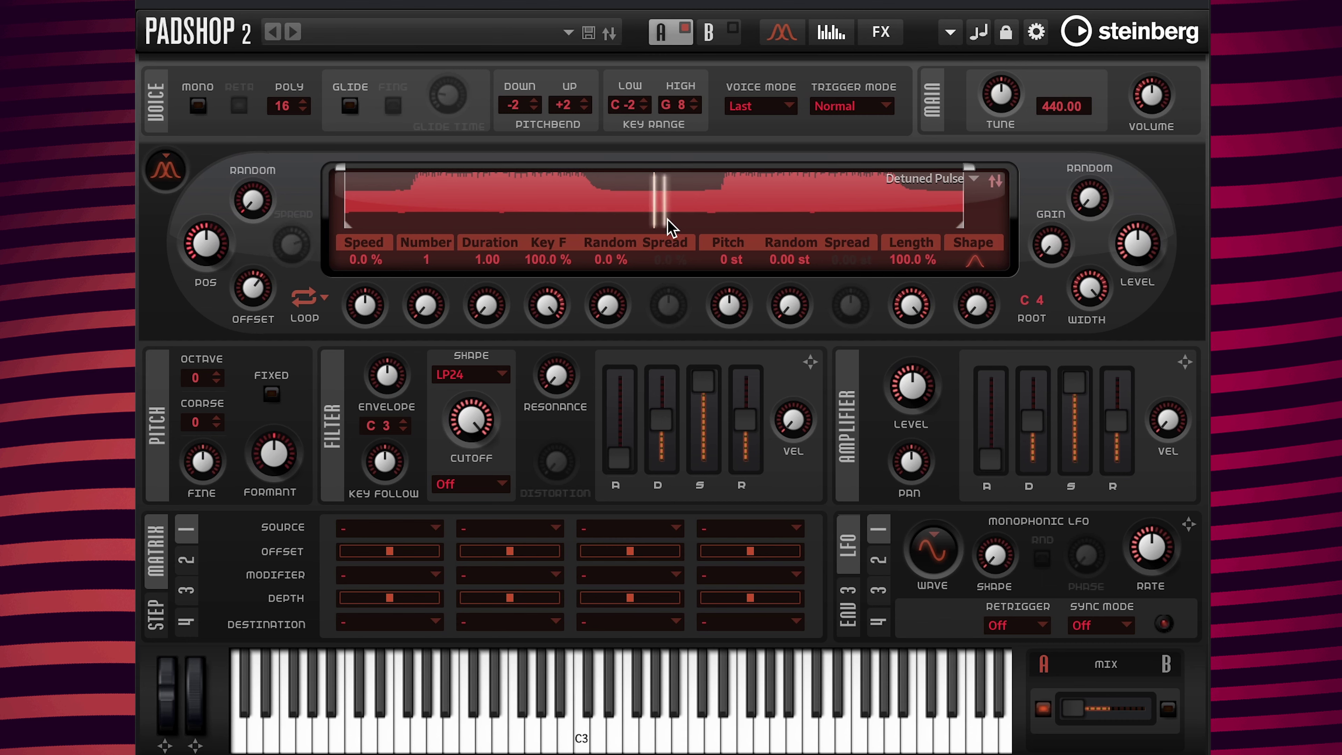
Set the number of grains to 3 and raise it to 4.
mouse_move(248, 326)
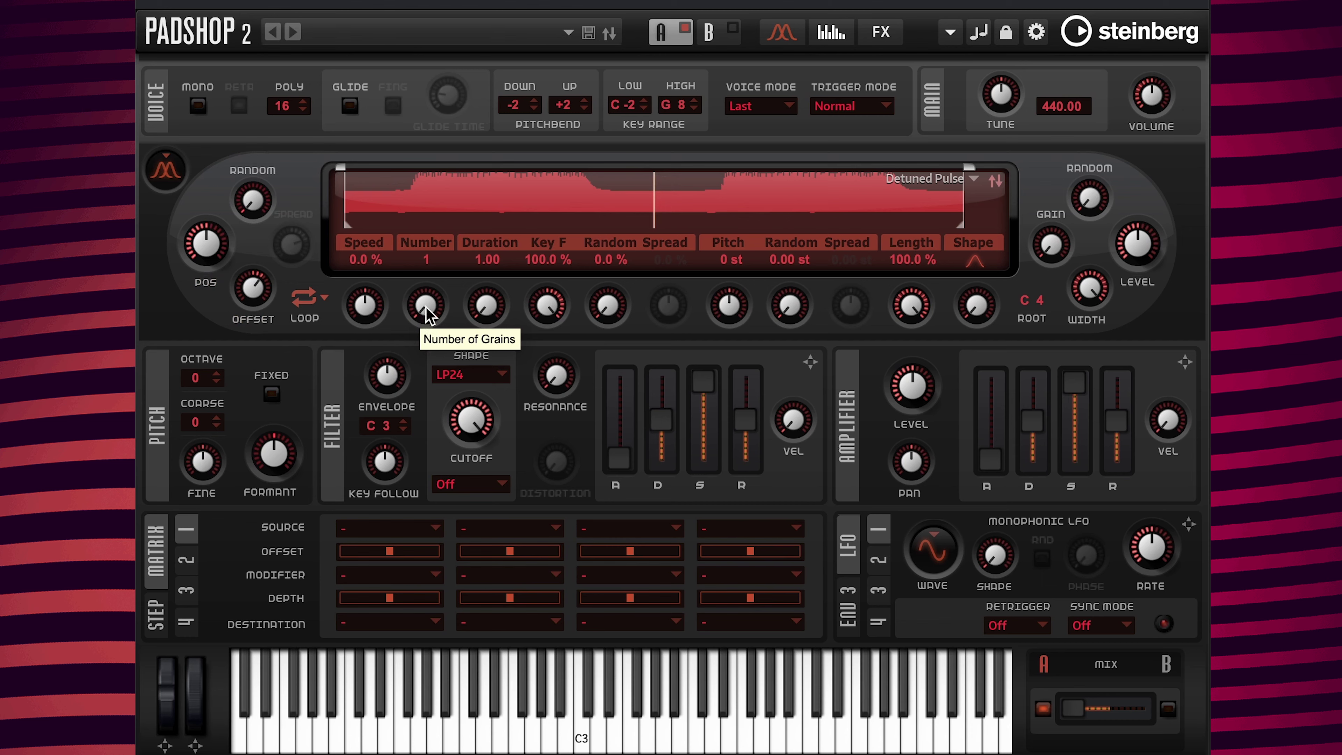
double_click(427, 260)
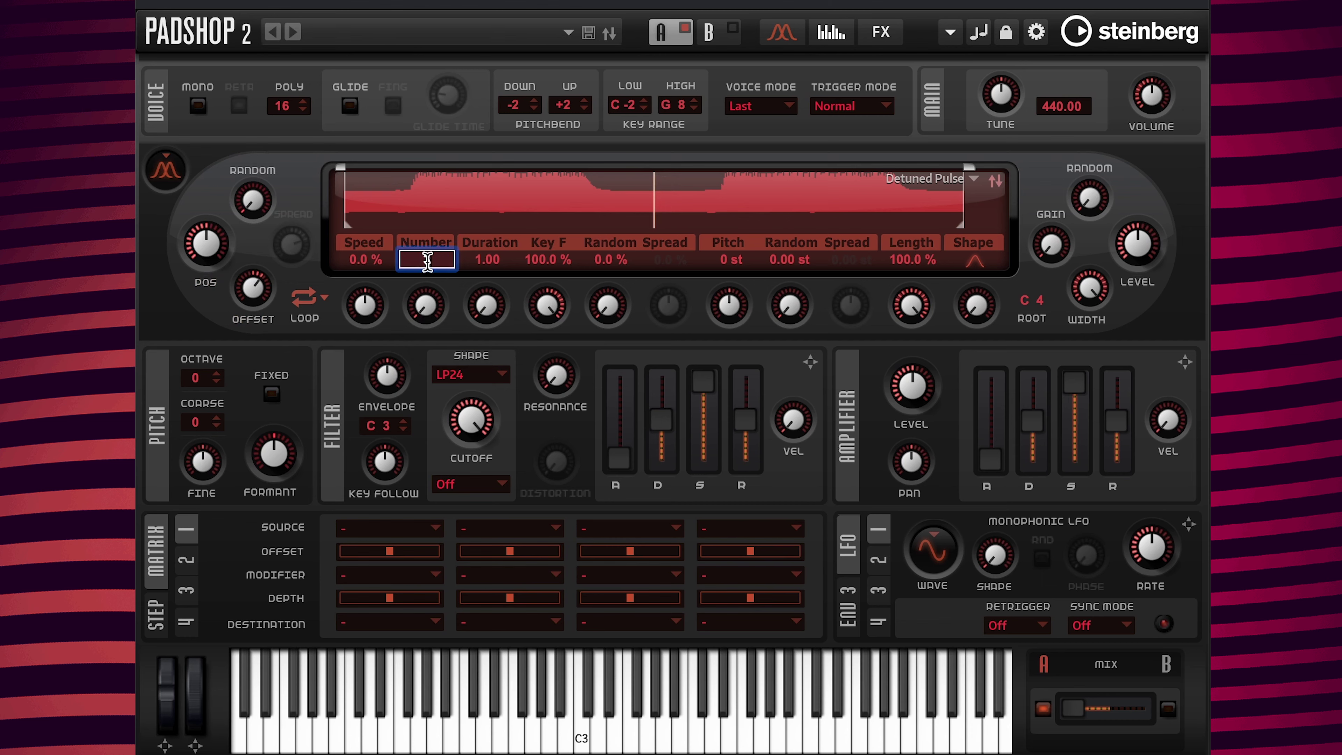
type("3")
key("Return")
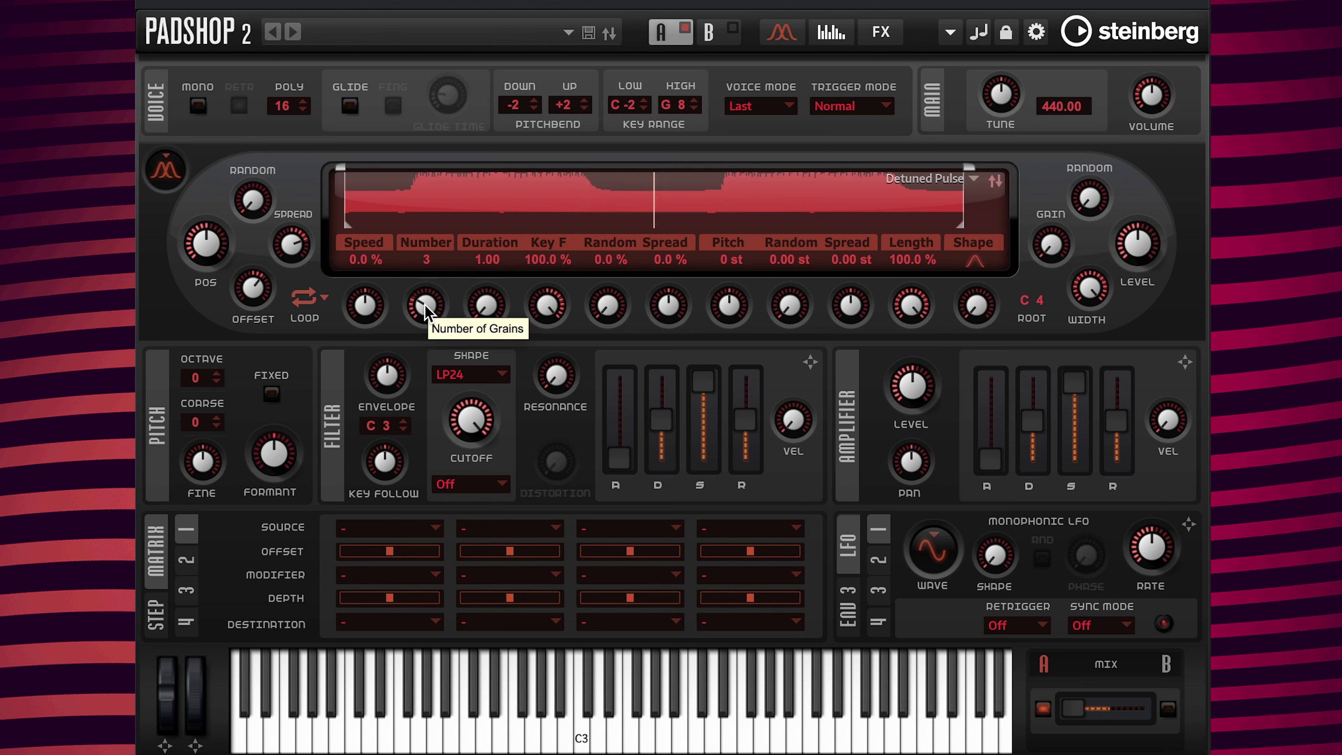
left_click_drag(425, 309, 429, 294)
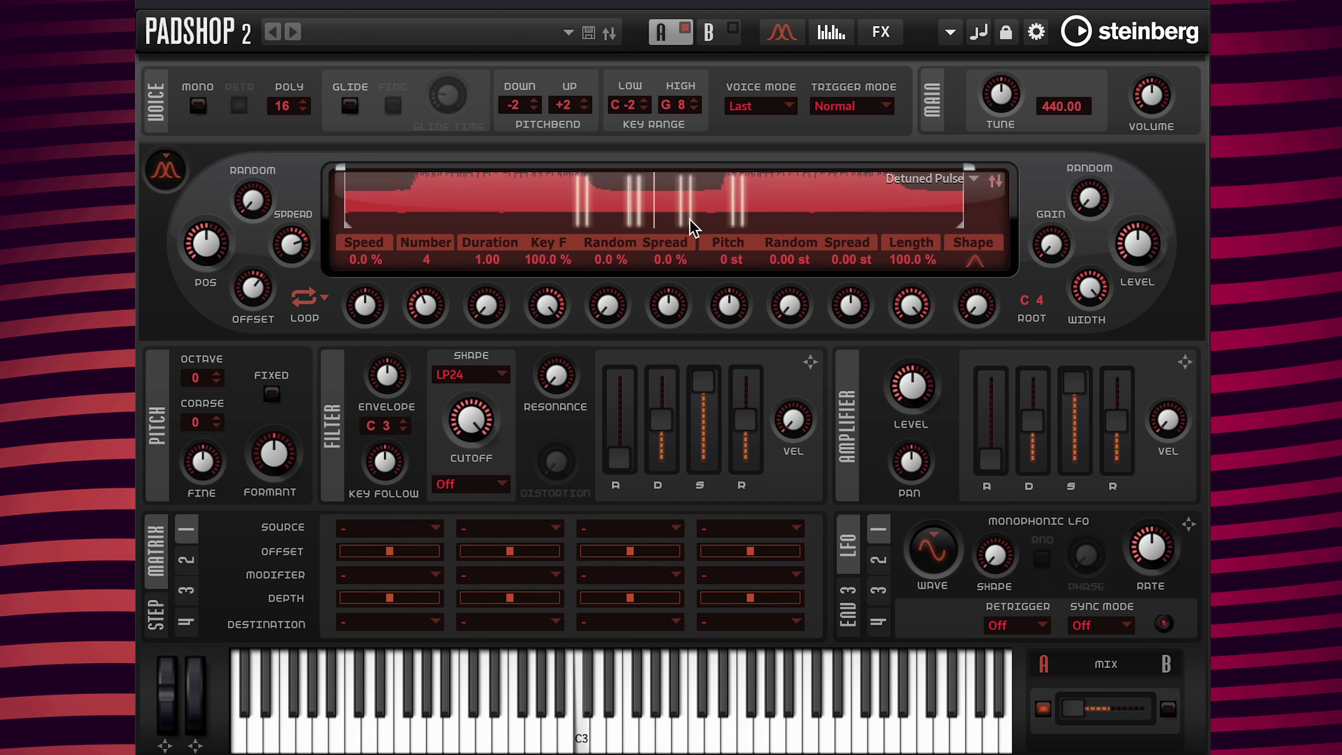
Try the number of grains at 7 and 8, and set it to 2.
left_click_drag(443, 303, 446, 287)
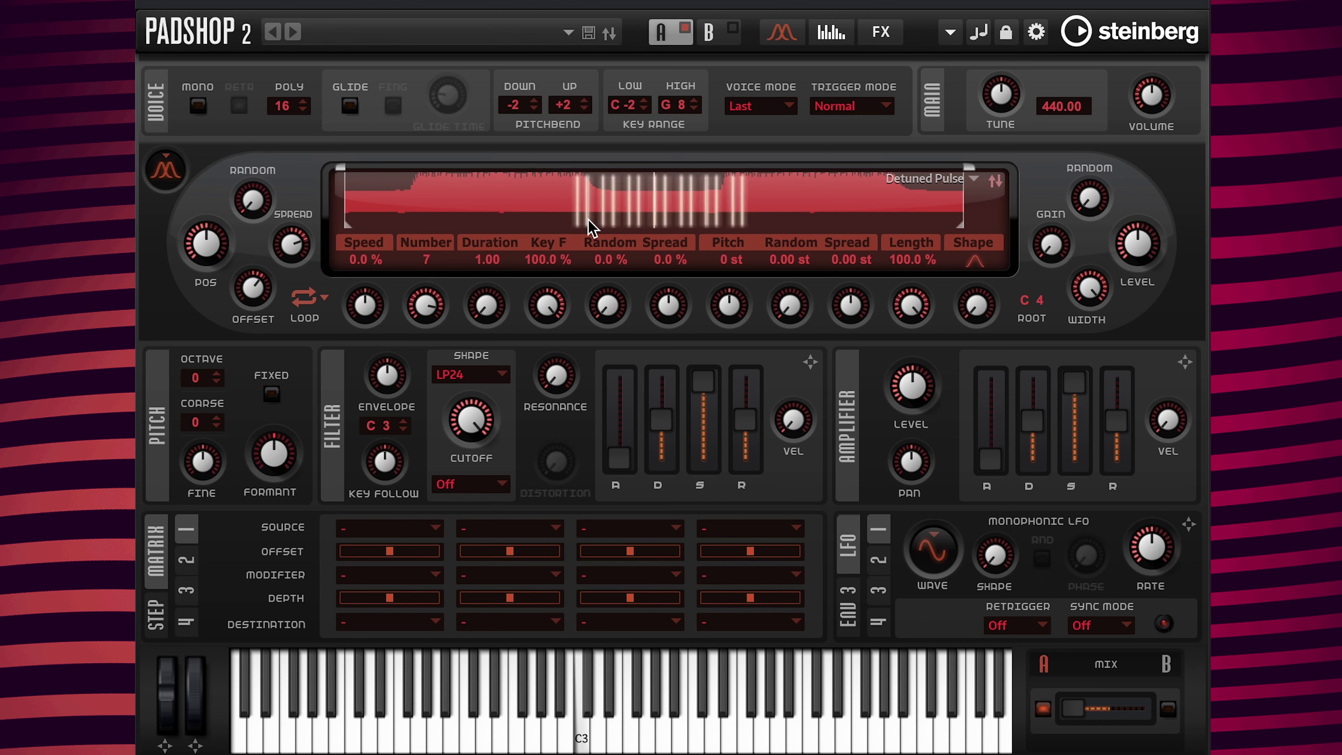
left_click_drag(422, 311, 423, 303)
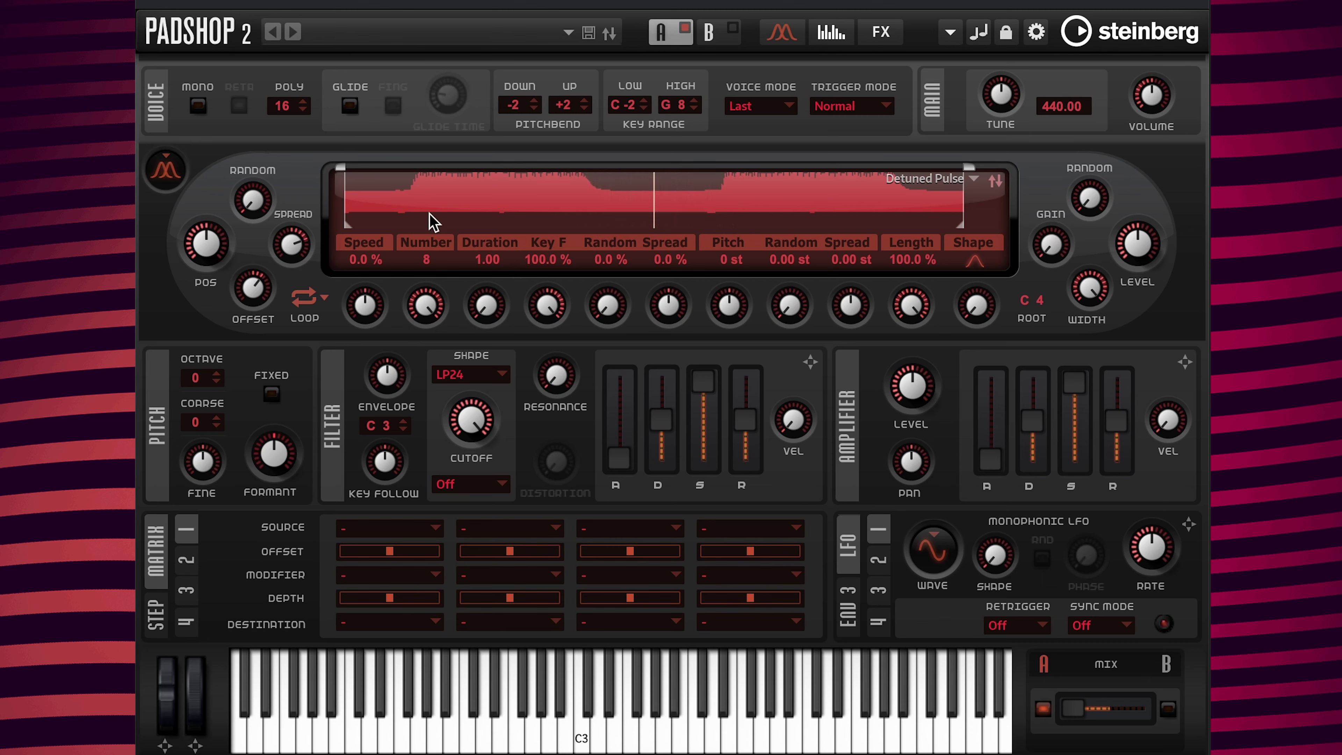
double_click(431, 260)
type("2")
key("Return")
Set the attack time of the amplifier envelope to 2000.
double_click(985, 491)
type("2000")
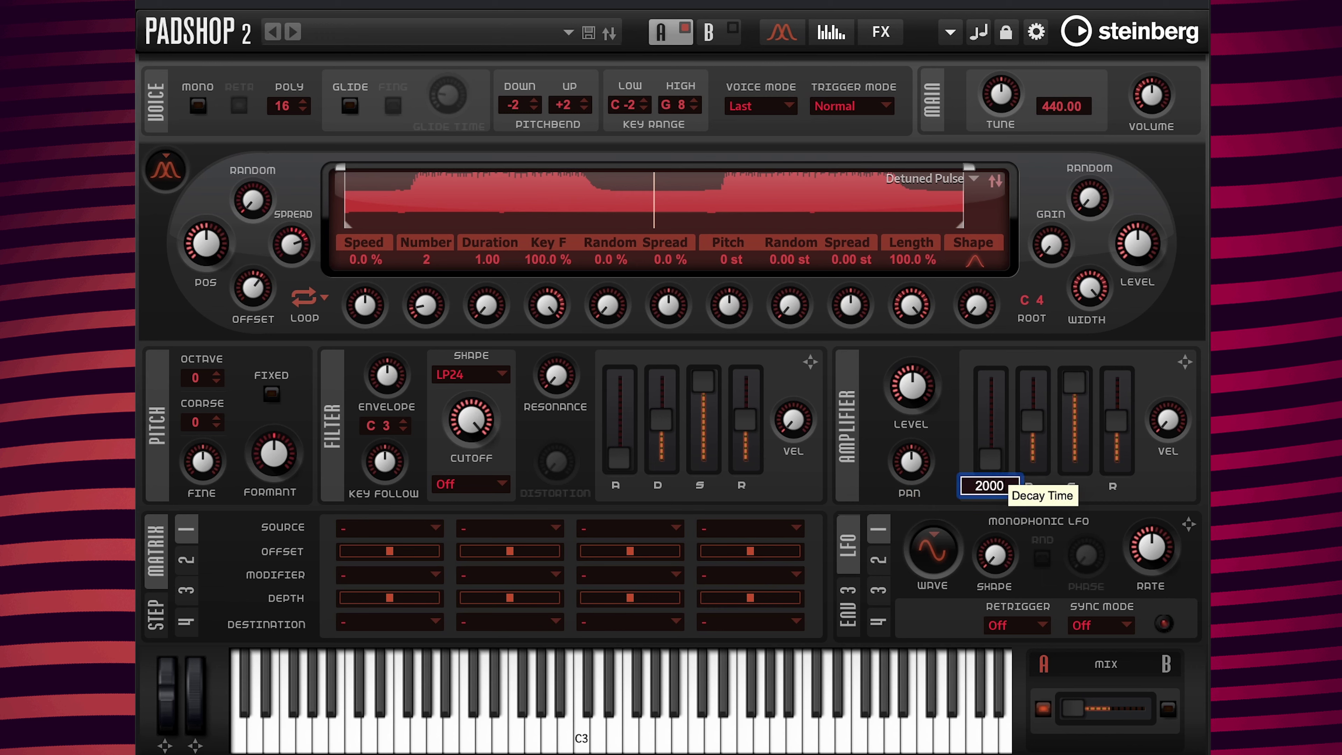
key("Return")
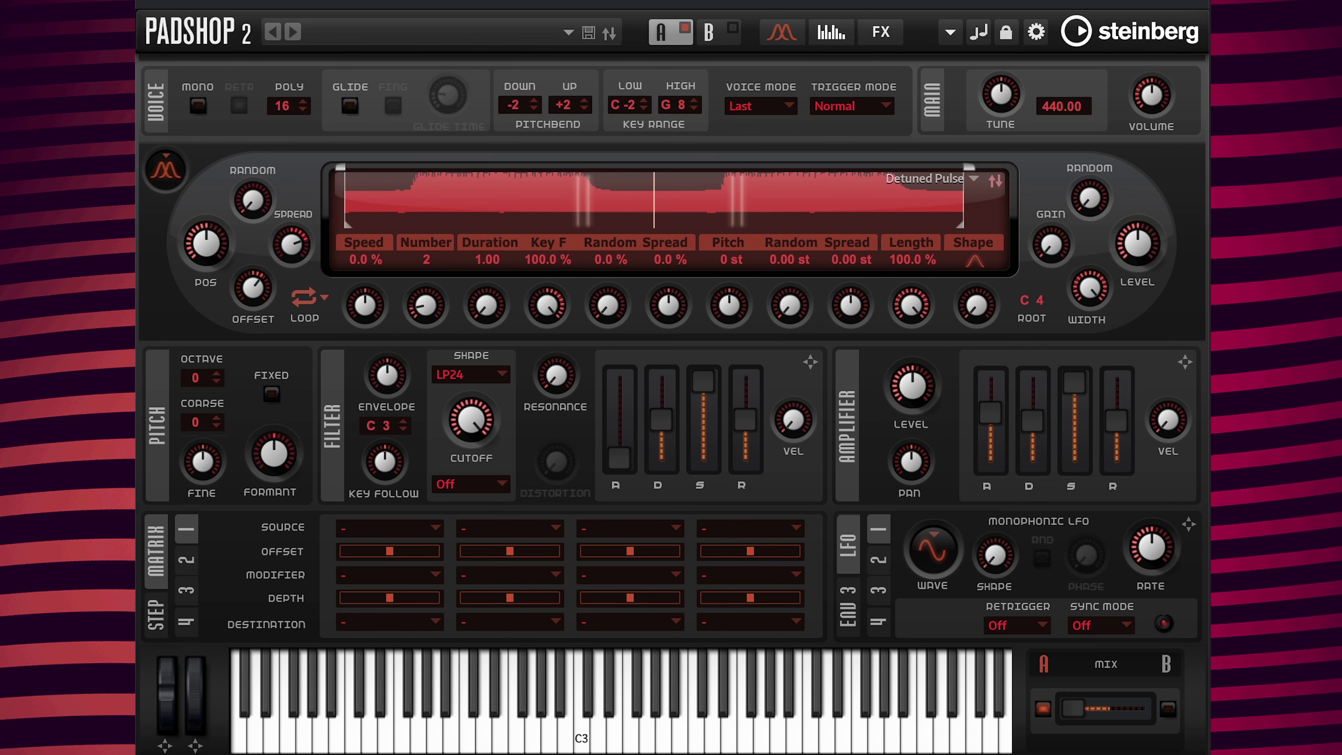
Route Velocity to Amp Attack in the first modulation matrix slot with a depth of -25.
left_click(392, 531)
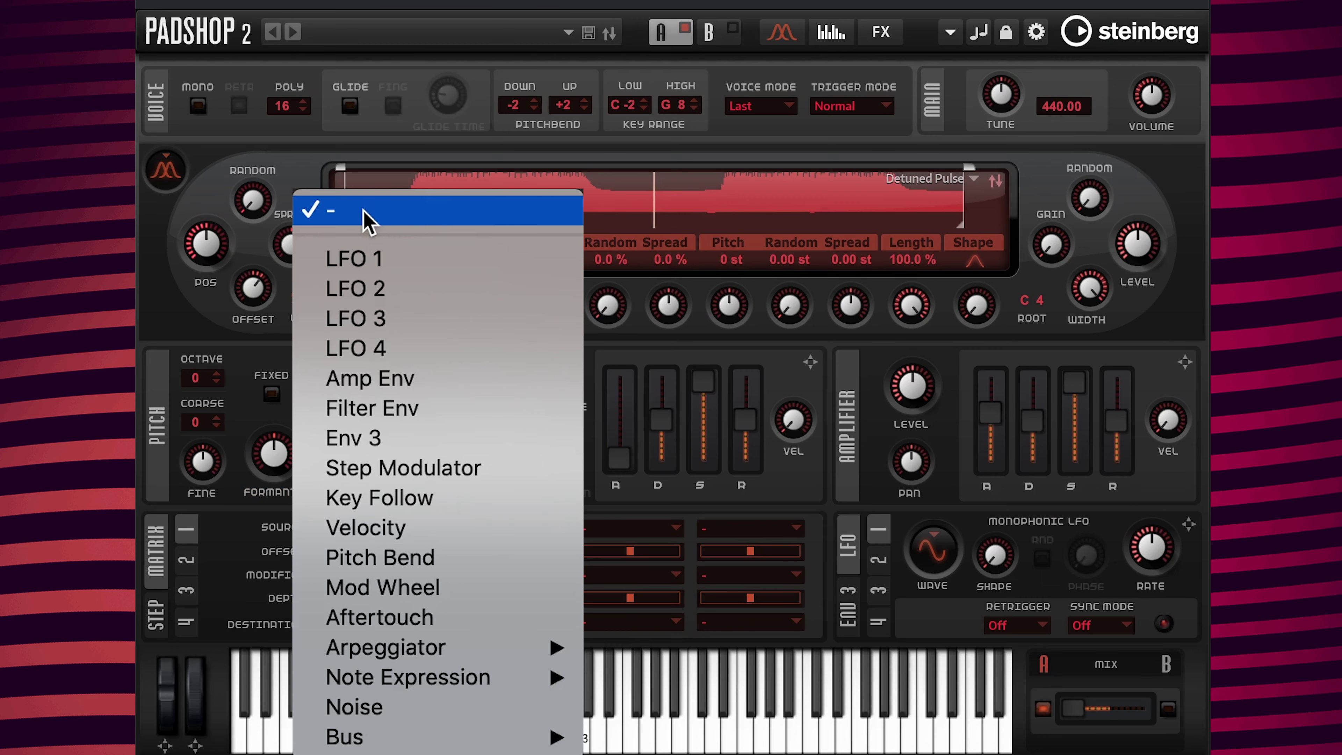
left_click(357, 529)
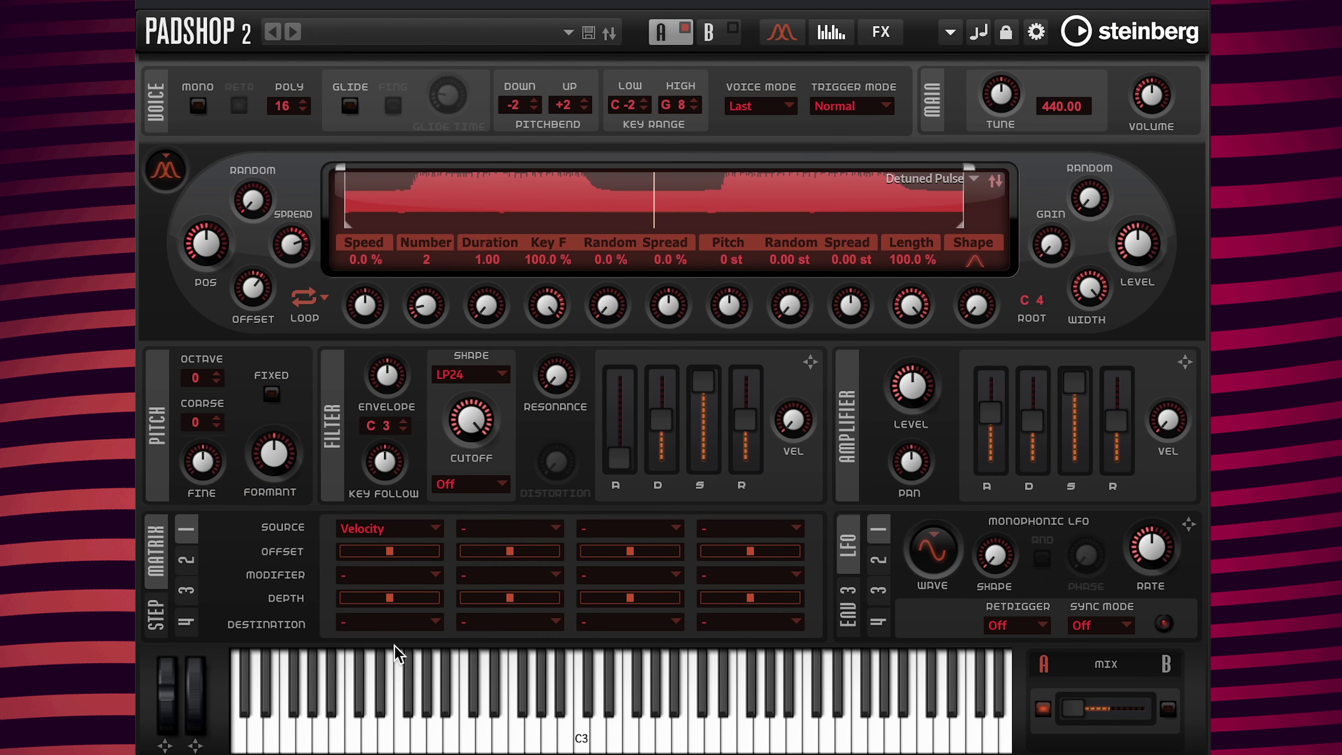
left_click(392, 624)
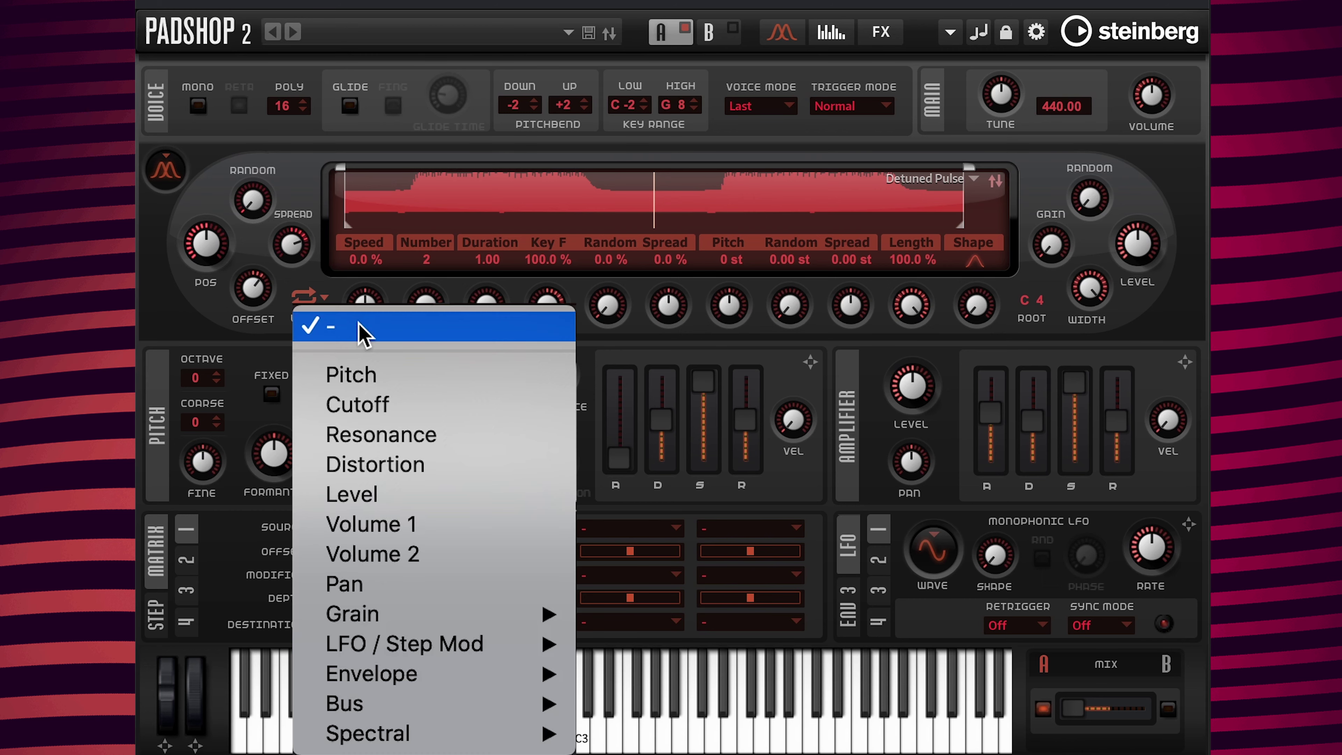
mouse_move(420, 679)
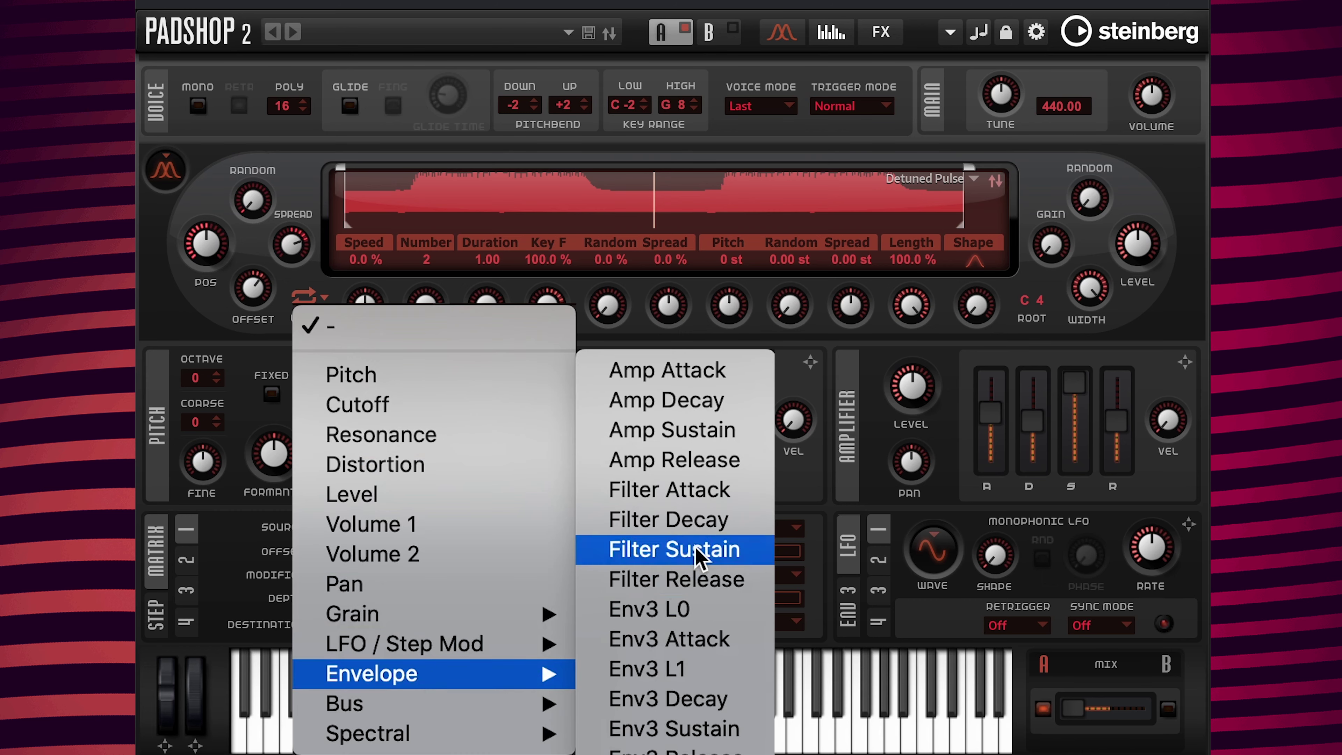
left_click(668, 365)
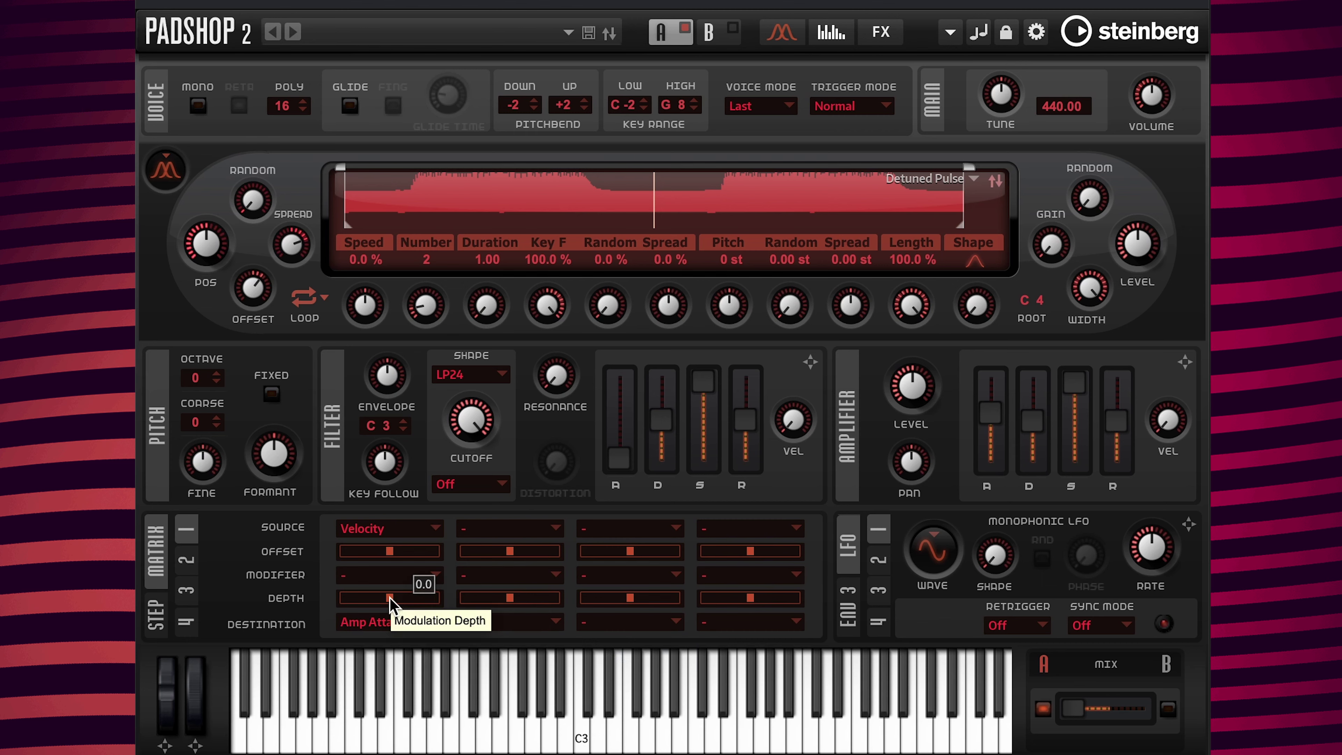
left_click_drag(390, 598, 377, 598)
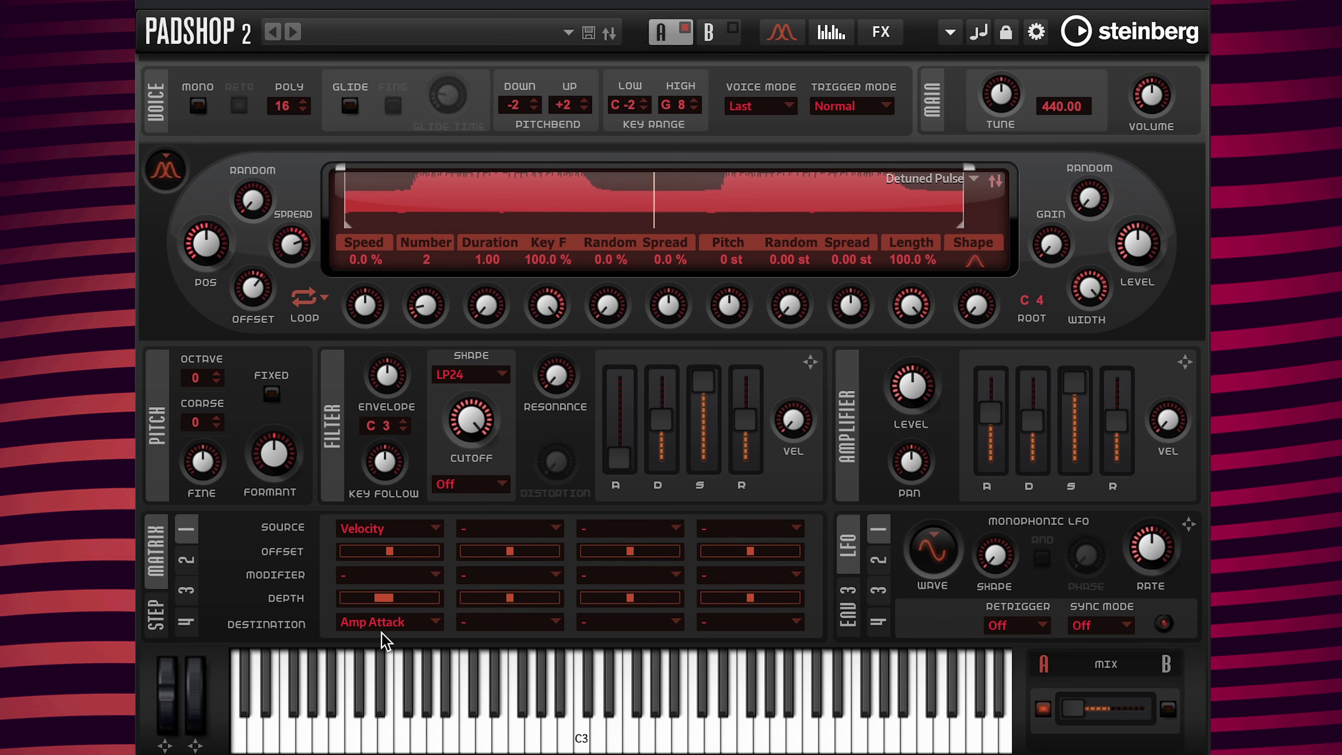
Try a stronger negative depth for the velocity modulation of Amp Attack and return it to -25.
mouse_move(376, 600)
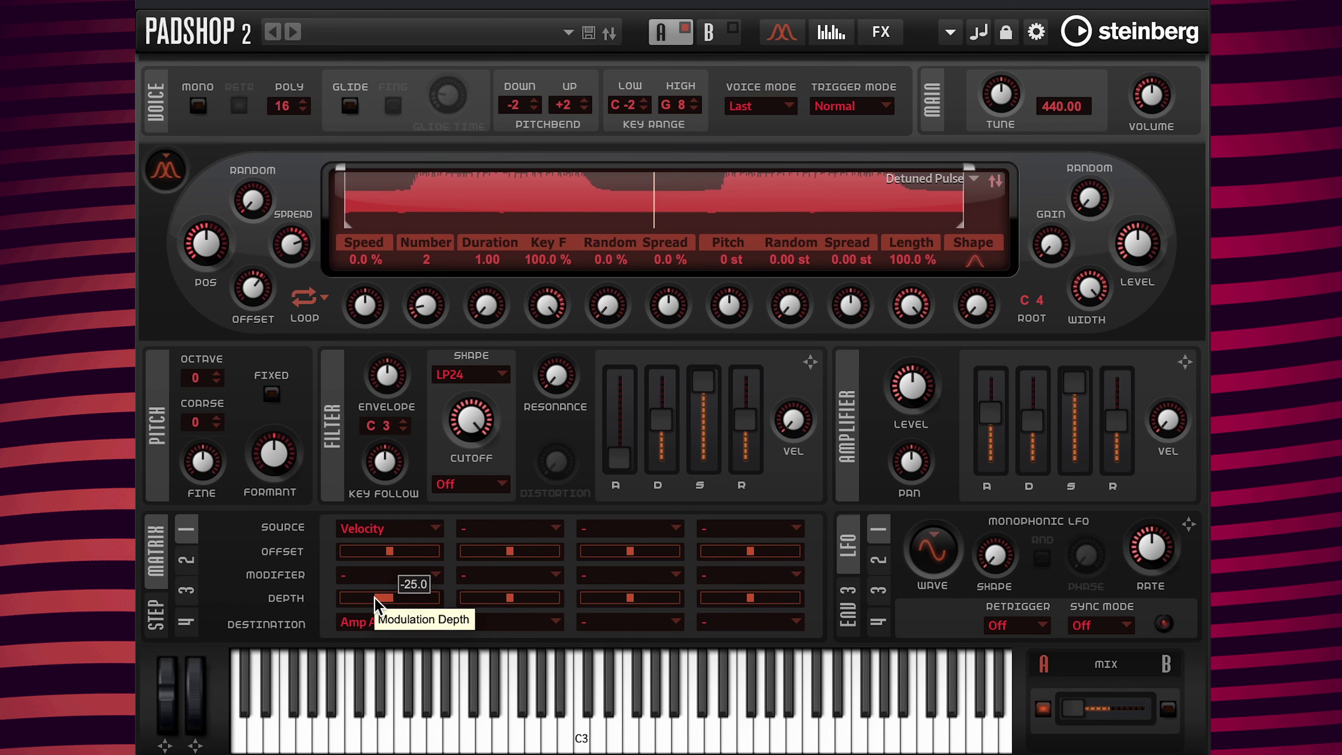
left_click_drag(374, 601, 340, 608)
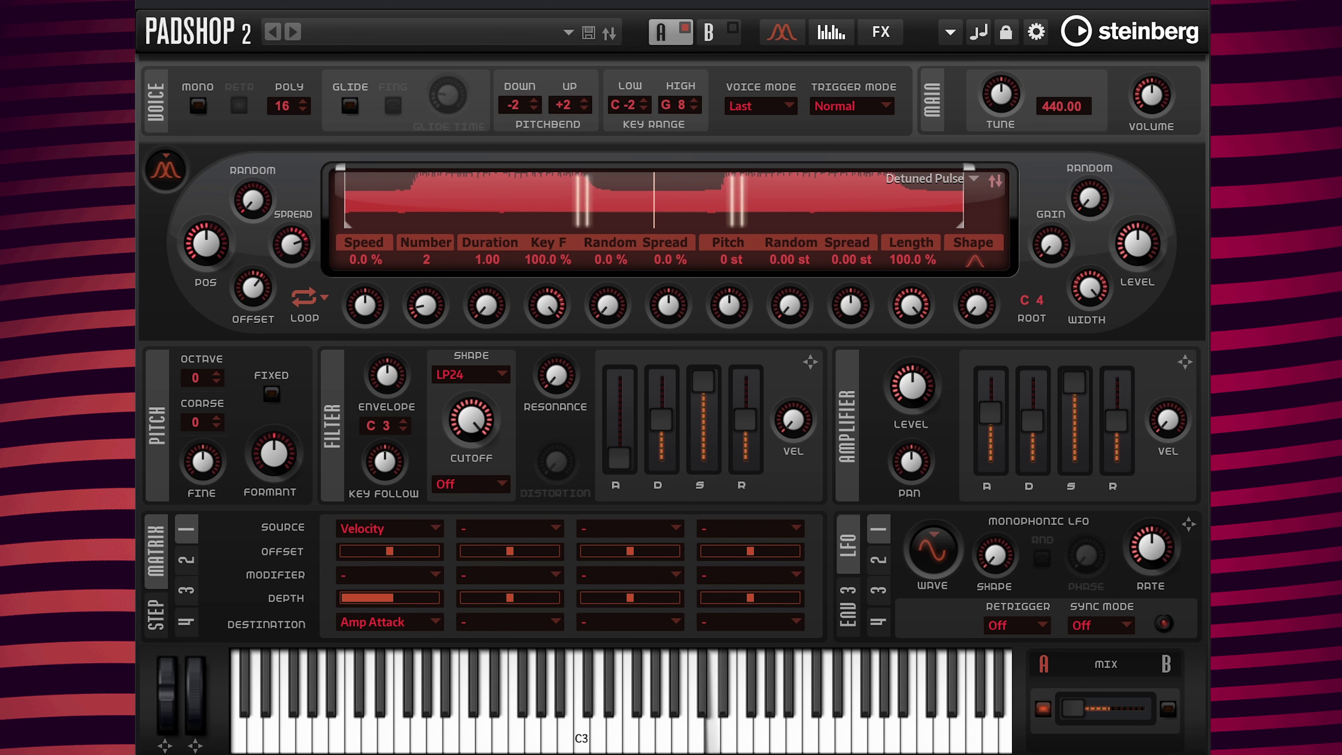
left_click(379, 597)
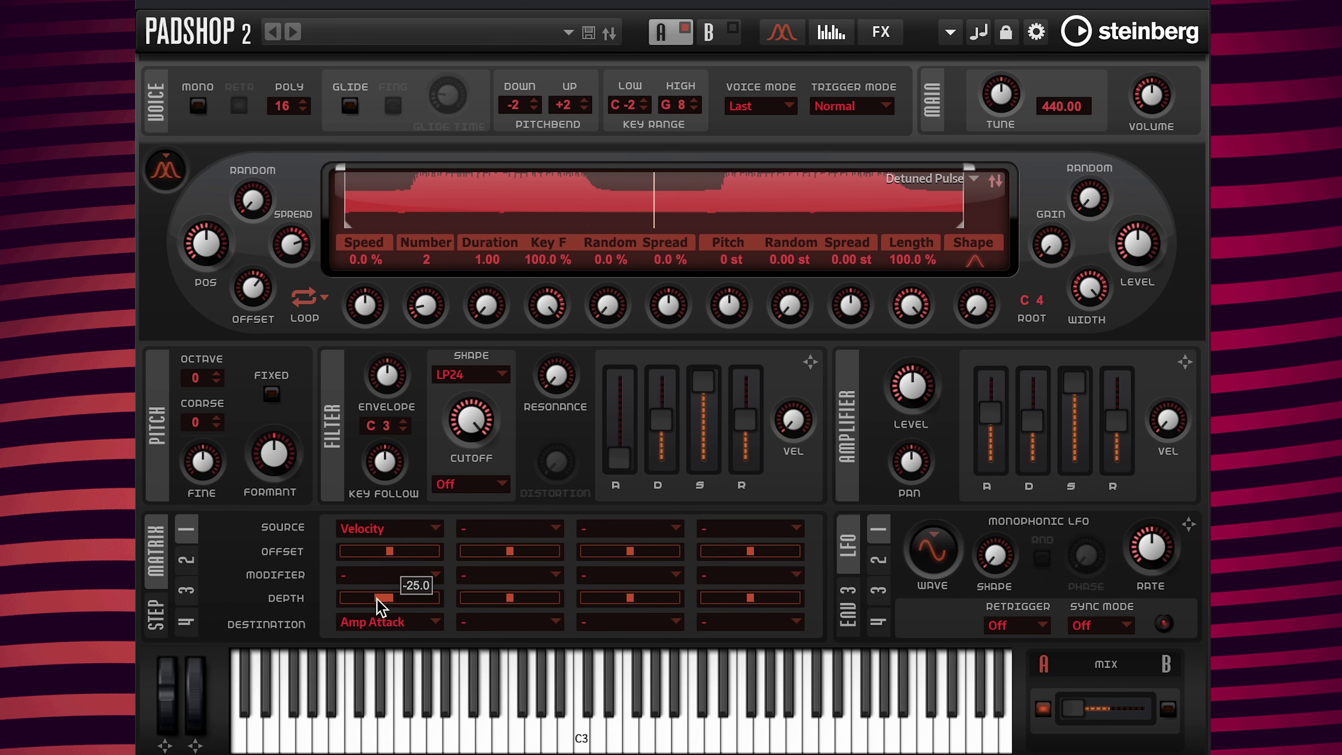
Set the release time of the amplifier envelope to 3000.
left_click(1114, 486)
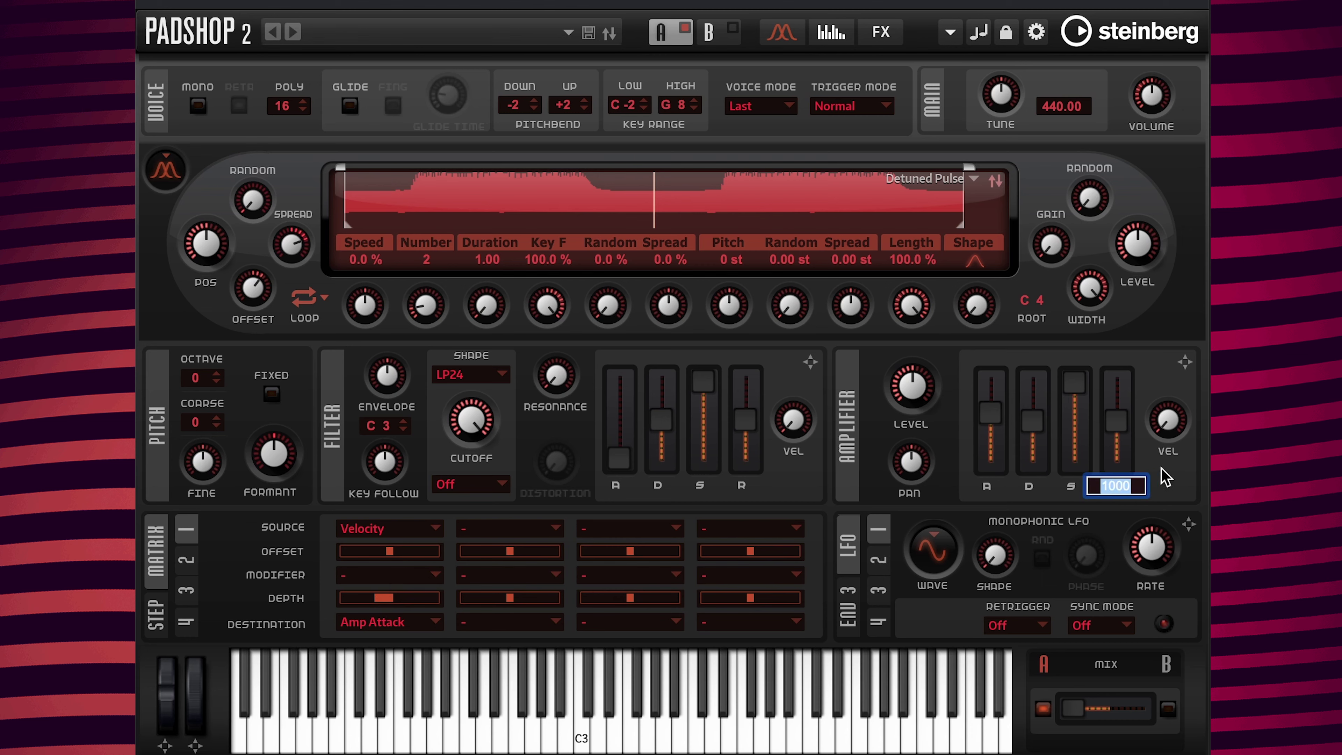
type("3000")
key("Return")
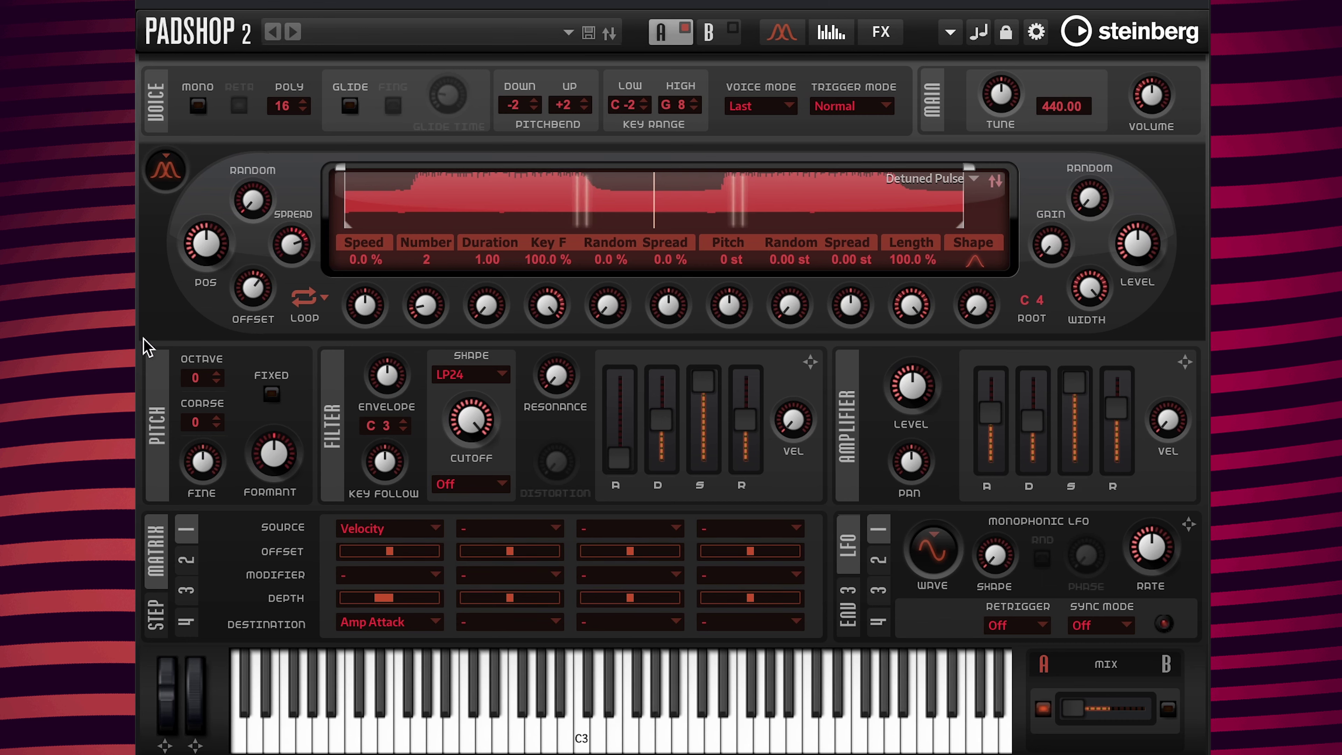
Set the filter's cutoff frequency to 2000 Hz.
mouse_move(471, 465)
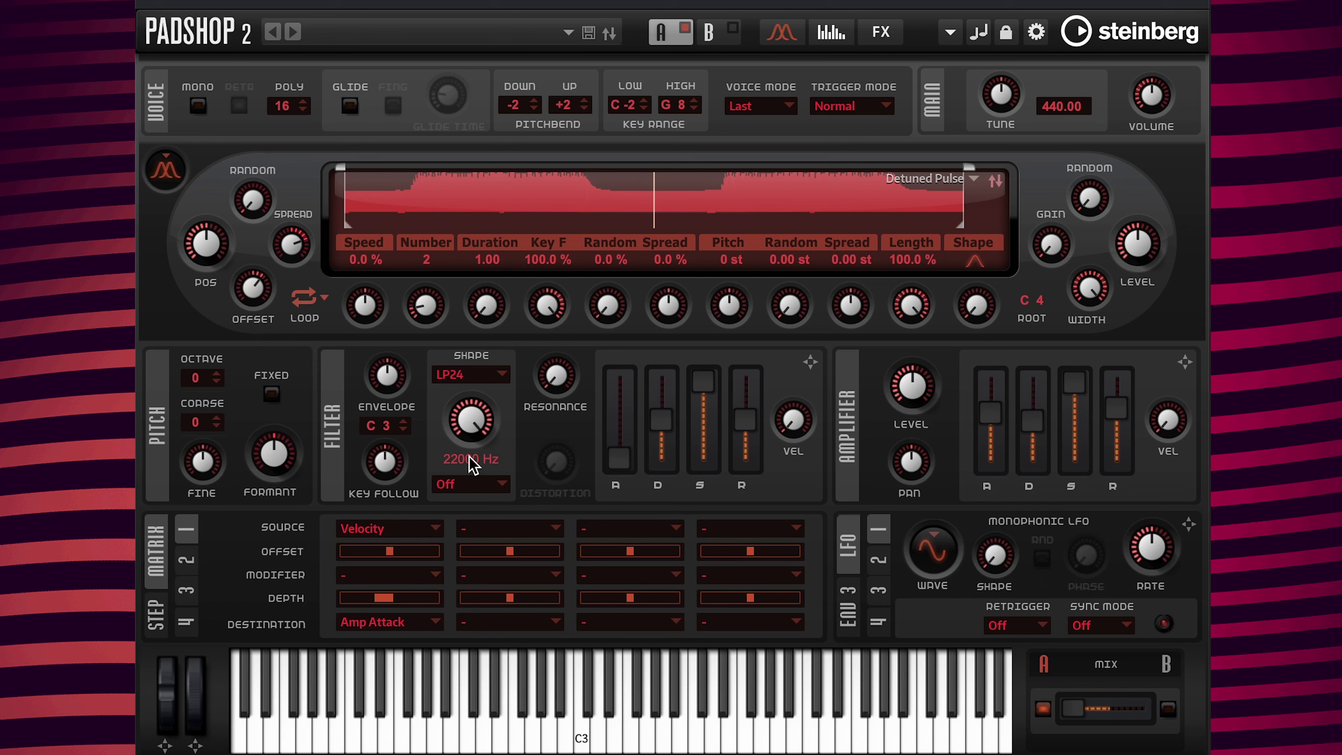
left_click(471, 460)
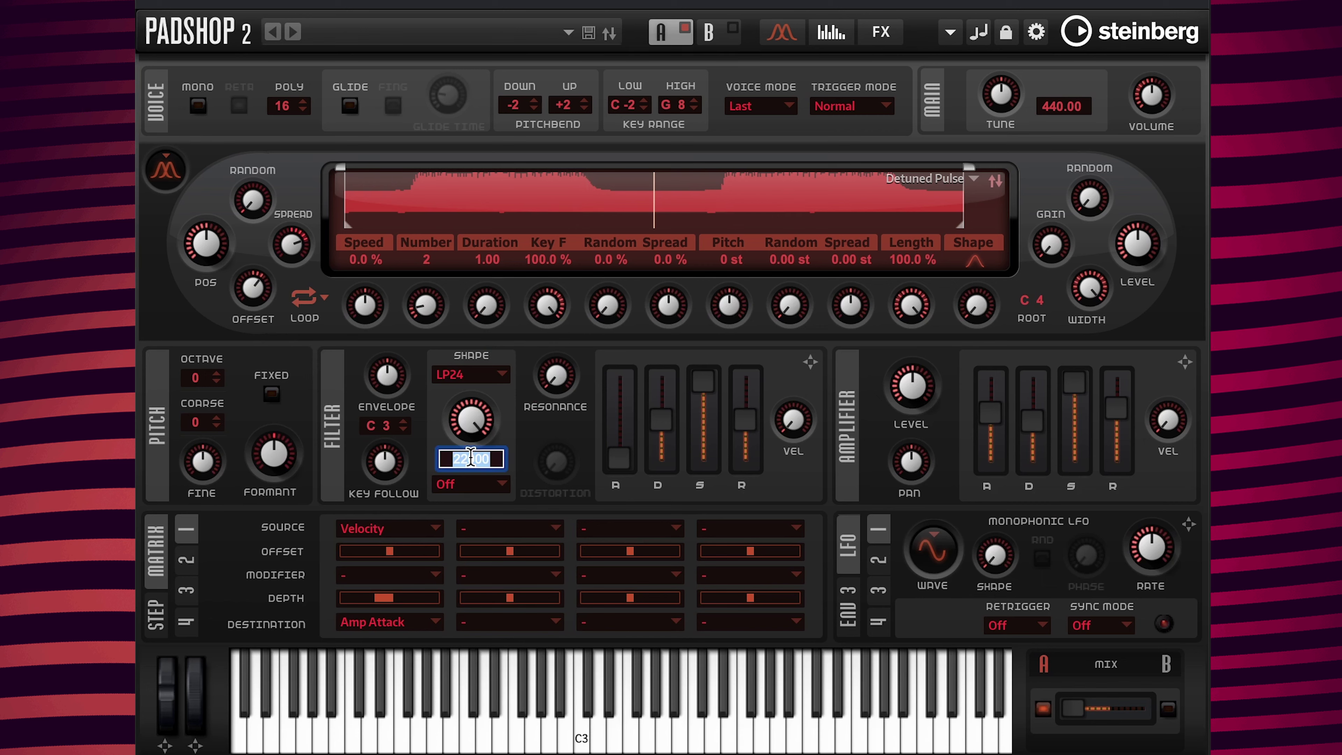
type("2000")
key("Return")
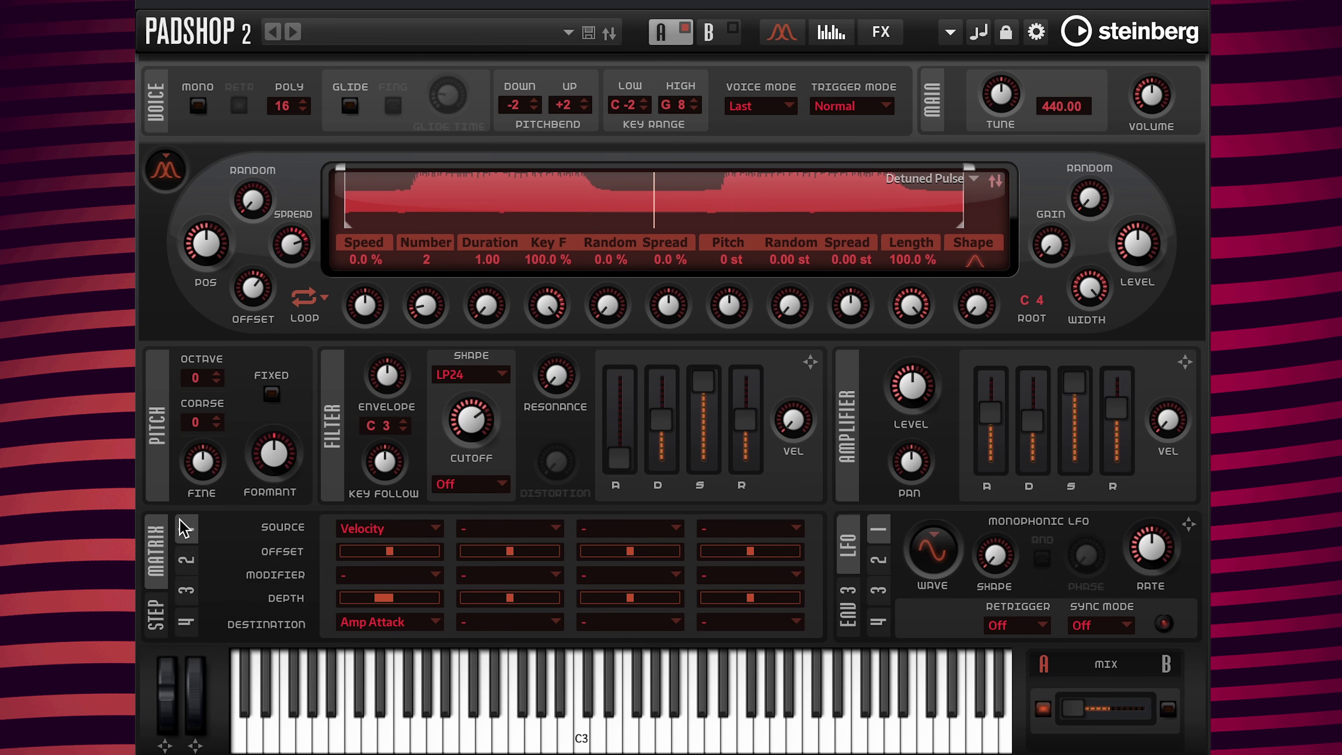
Route Velocity to Cutoff in the second modulation matrix slot with a positive depth of about 47.5.
left_click(525, 529)
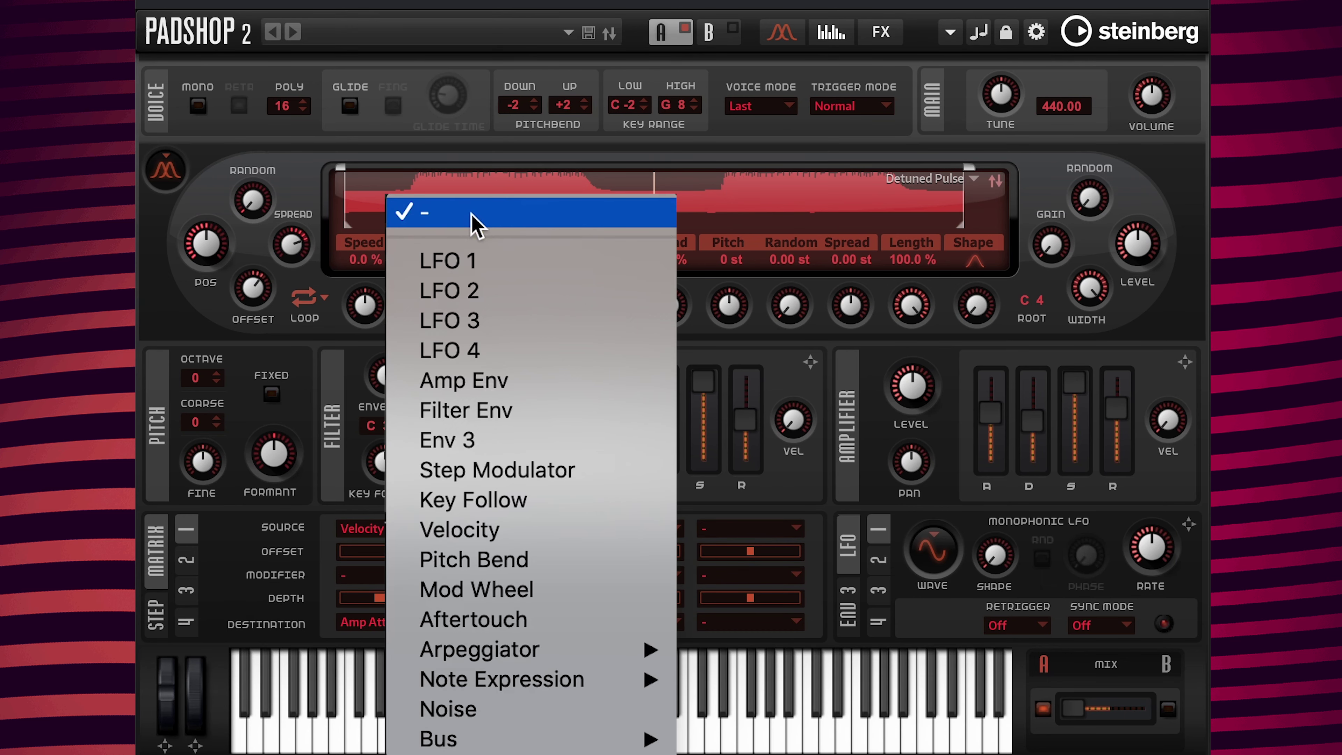
left_click(503, 535)
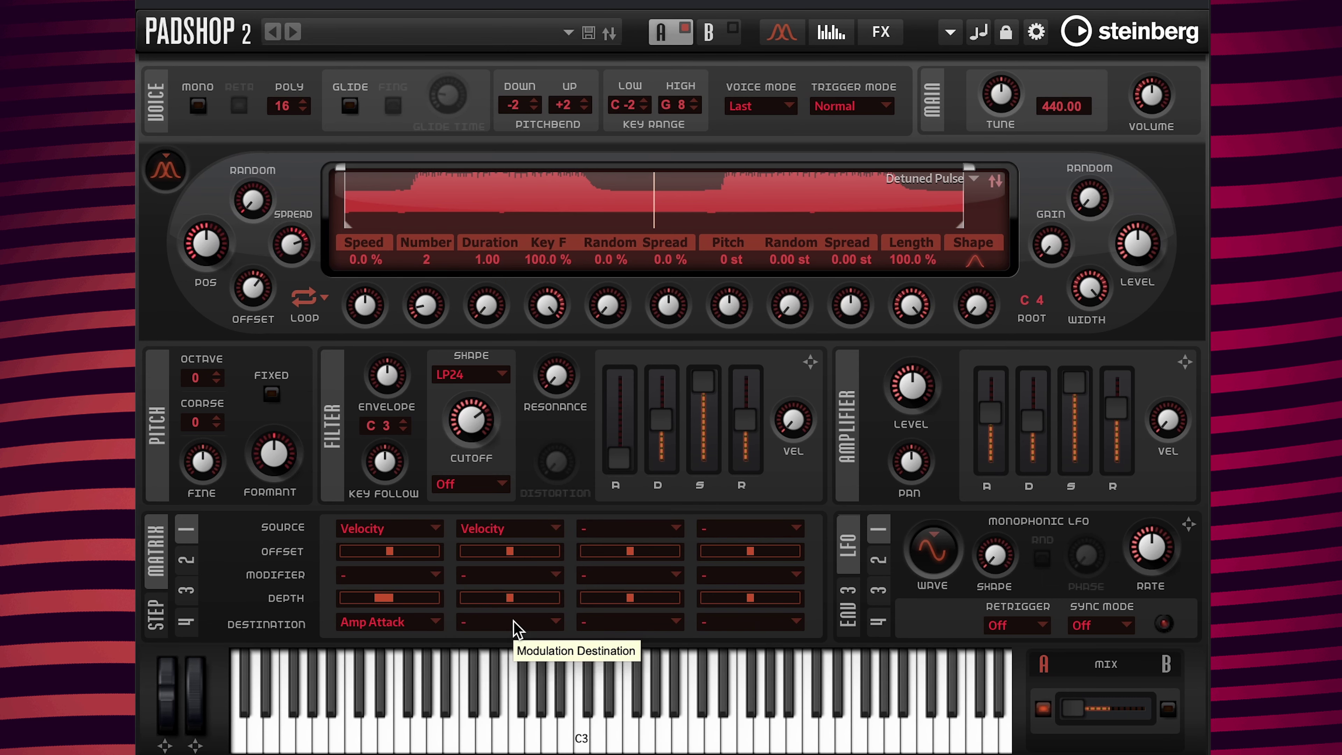
left_click(515, 625)
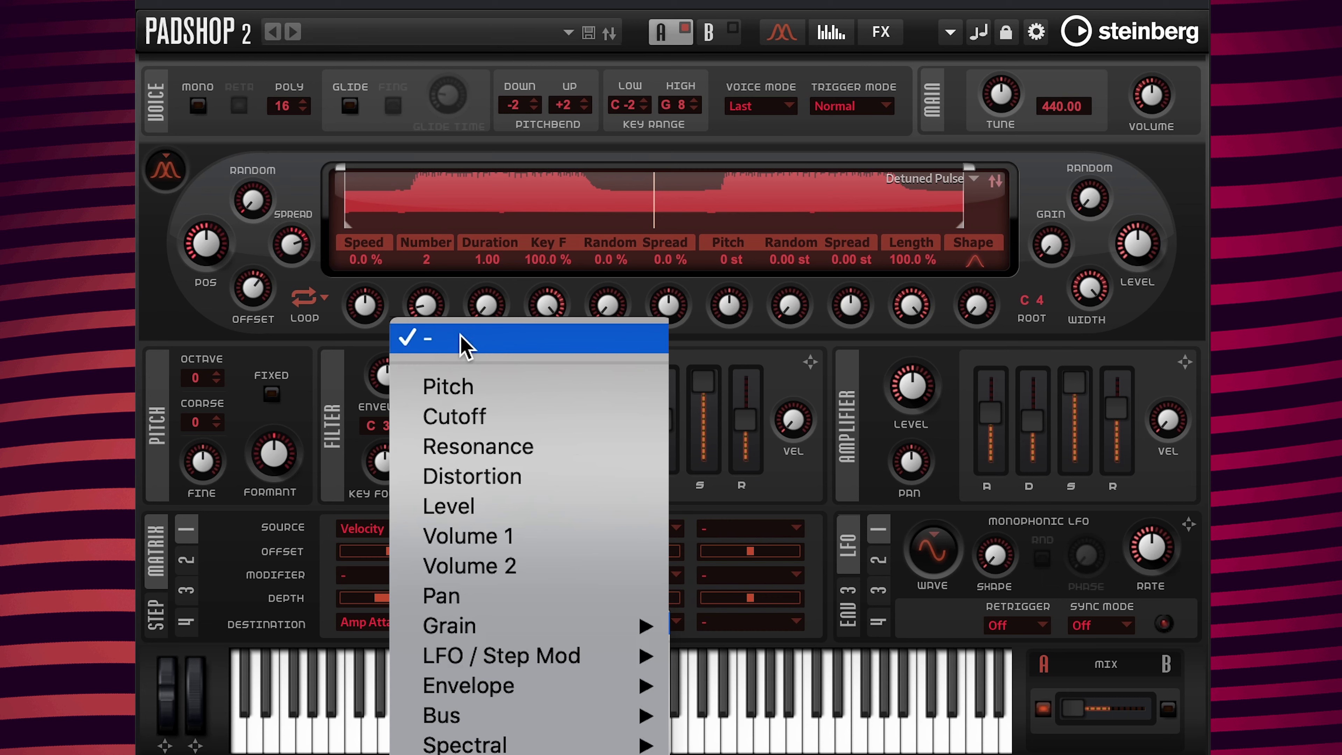
left_click(474, 417)
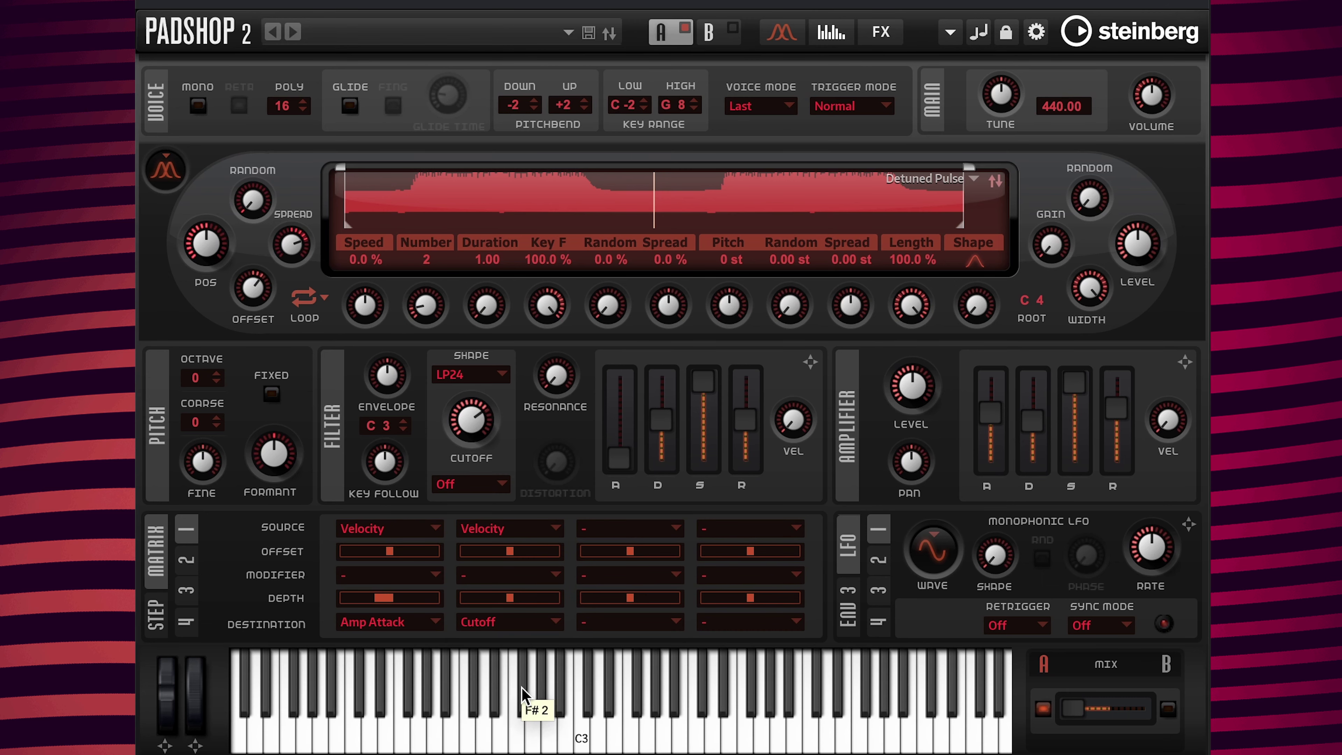
left_click(531, 599)
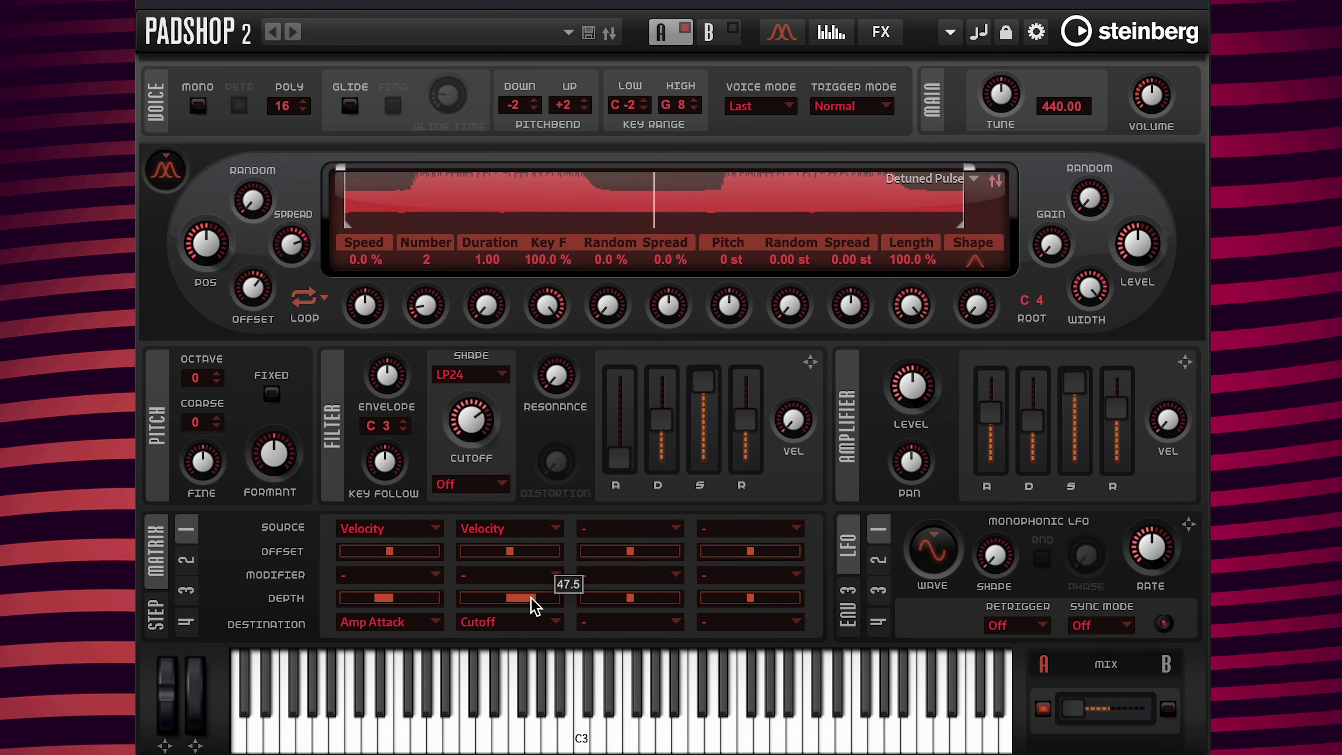
left_click_drag(531, 596, 532, 597)
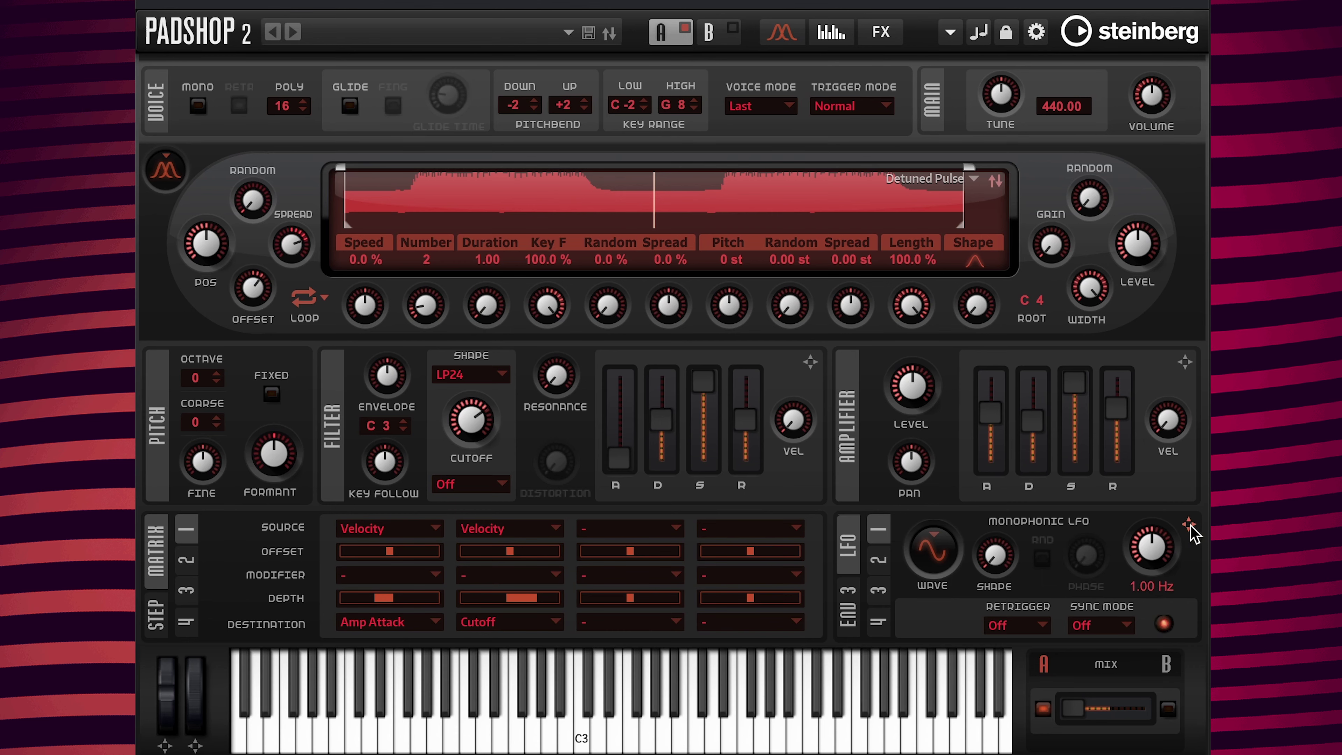
Assign LFO 1 to modulate Pitch in the third matrix slot and reduce its depth to close to zero.
left_click_drag(1189, 526, 202, 461)
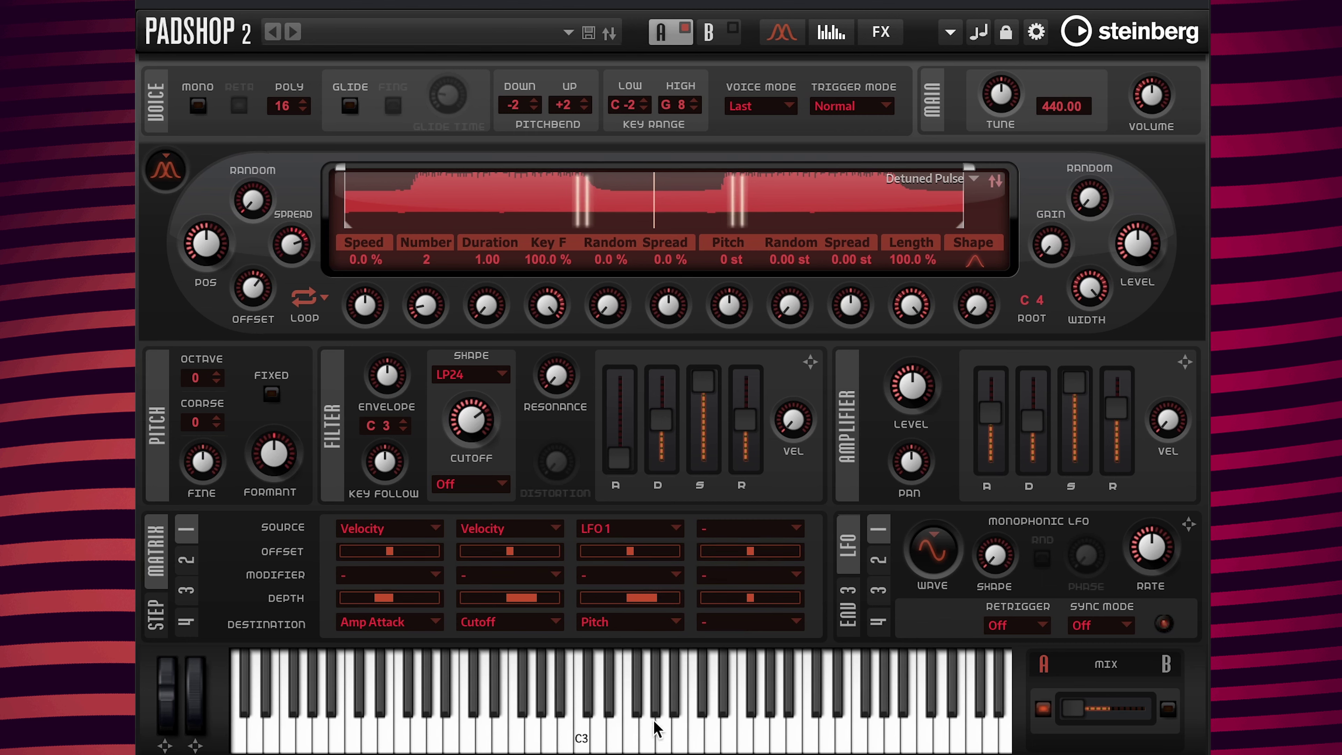
mouse_move(649, 596)
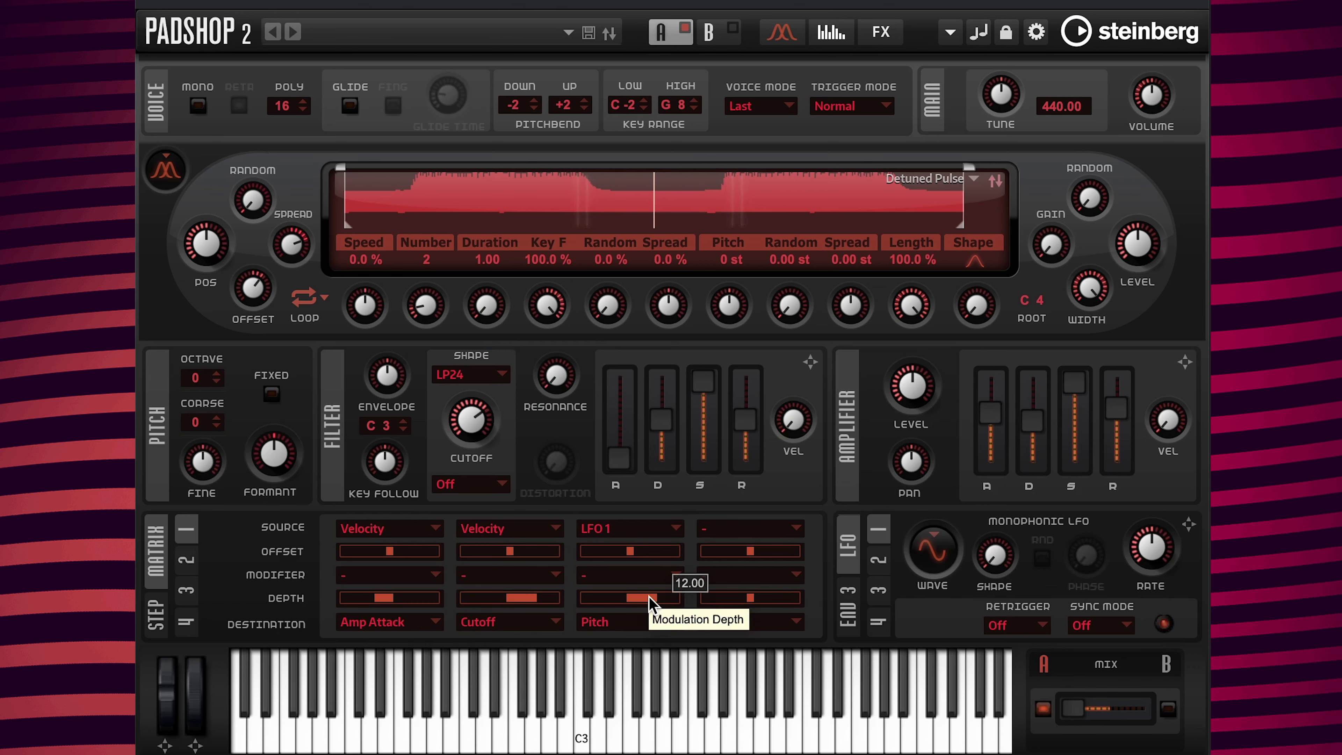
left_click_drag(648, 595, 630, 601)
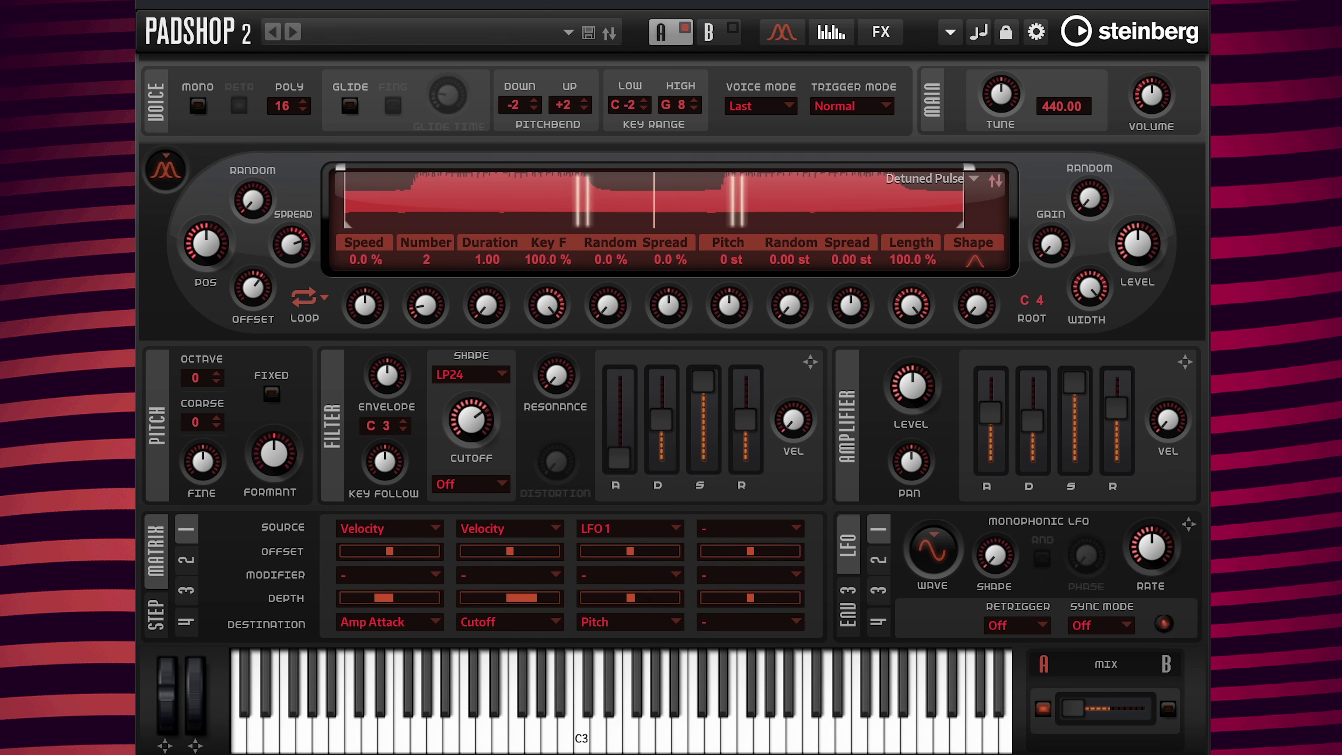
Set the rate of LFO 1 to 5 Hz and refine it to 4.6 Hz.
mouse_move(1150, 588)
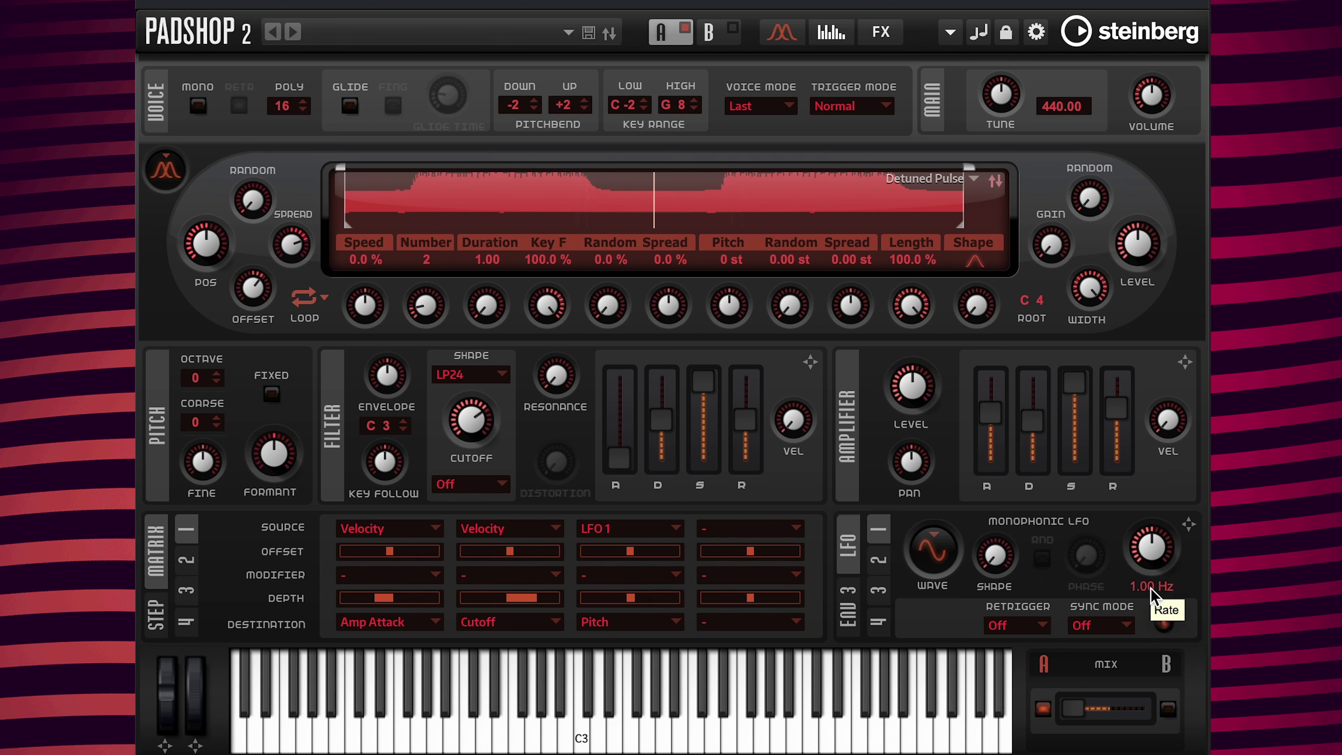
double_click(1150, 587)
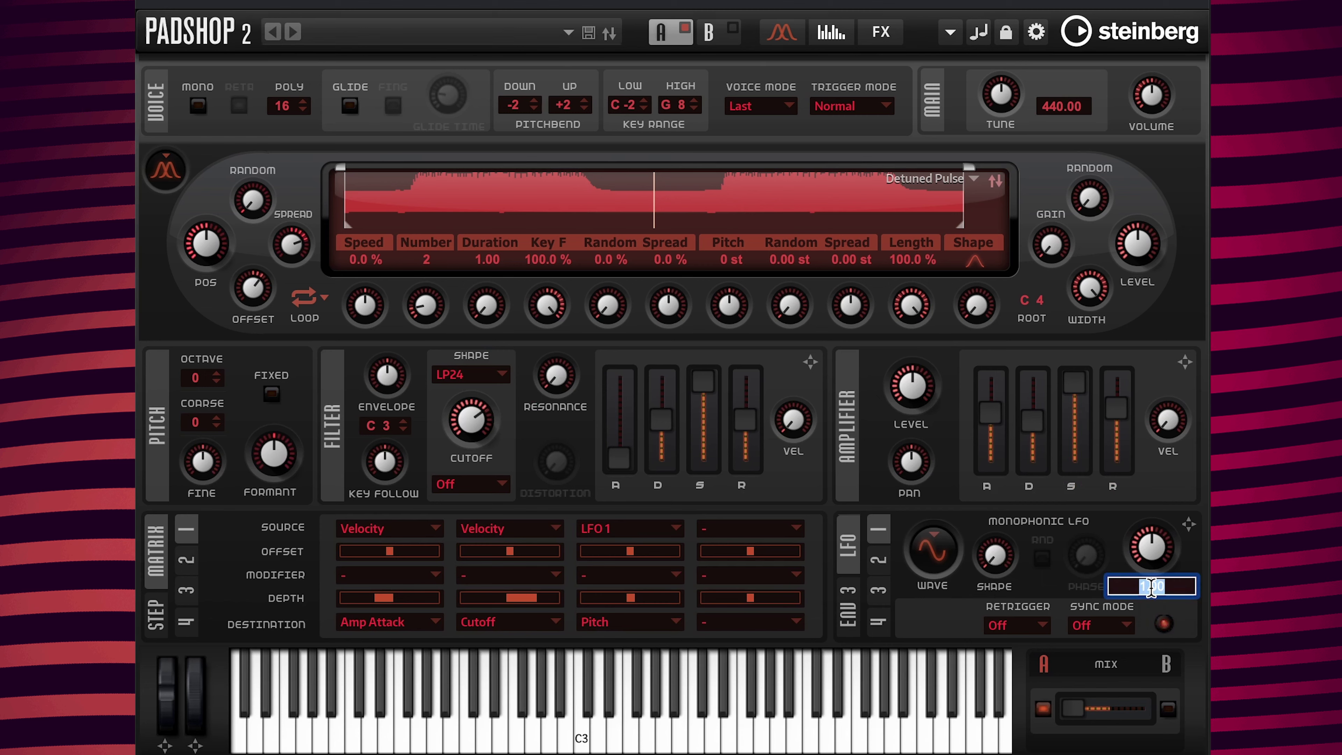
type("5.00")
key("Return")
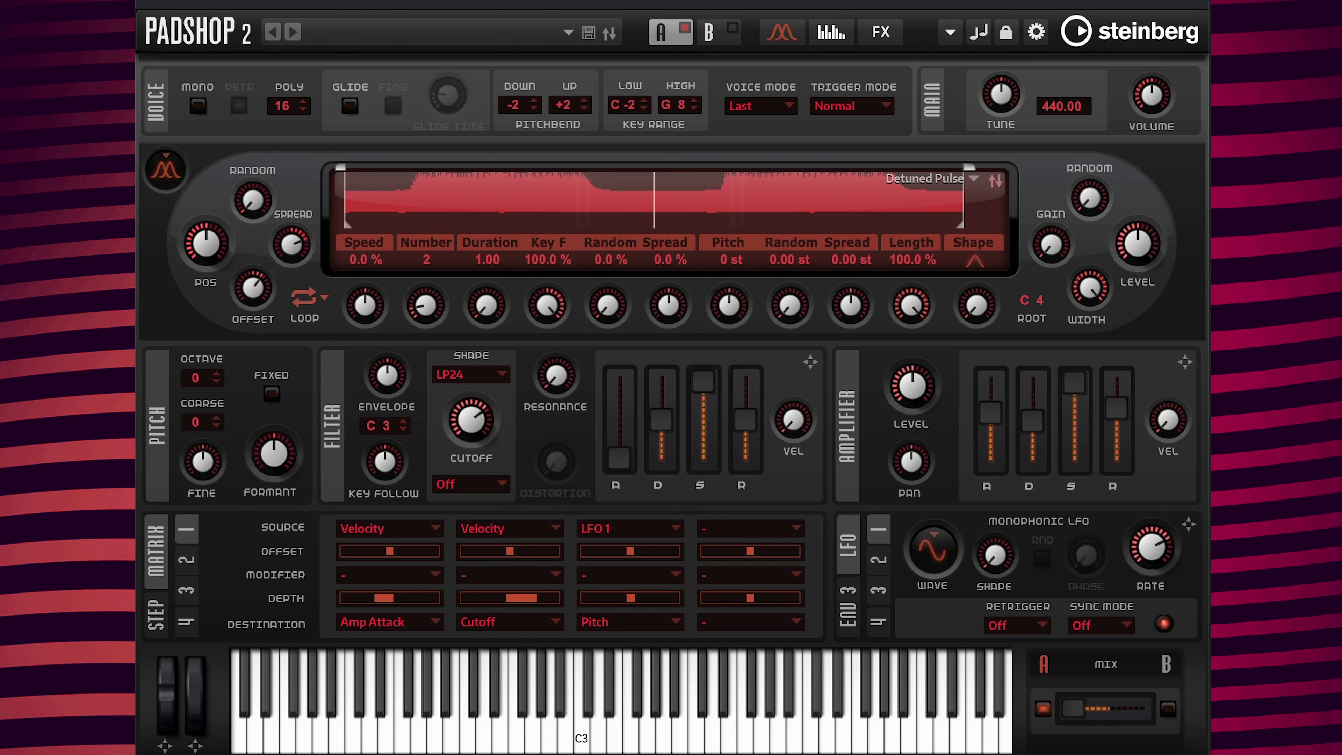
mouse_move(1163, 590)
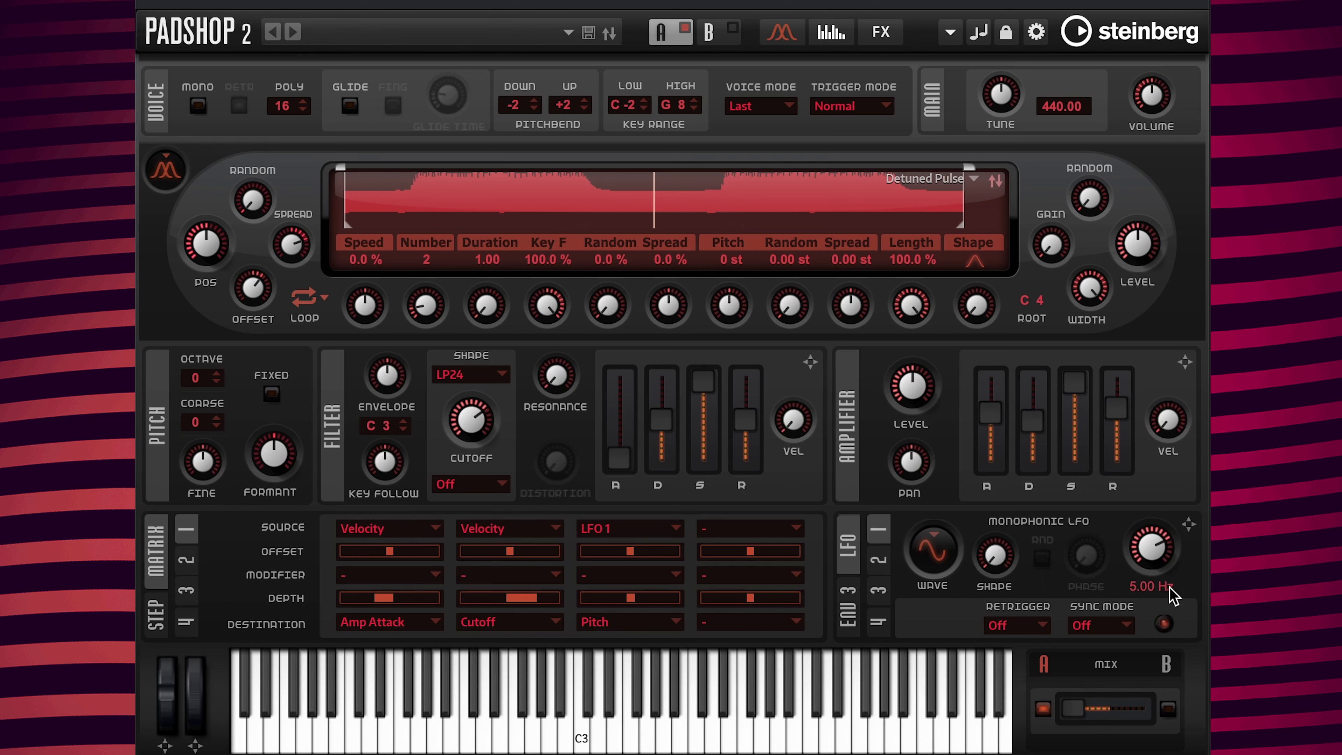
double_click(1150, 587)
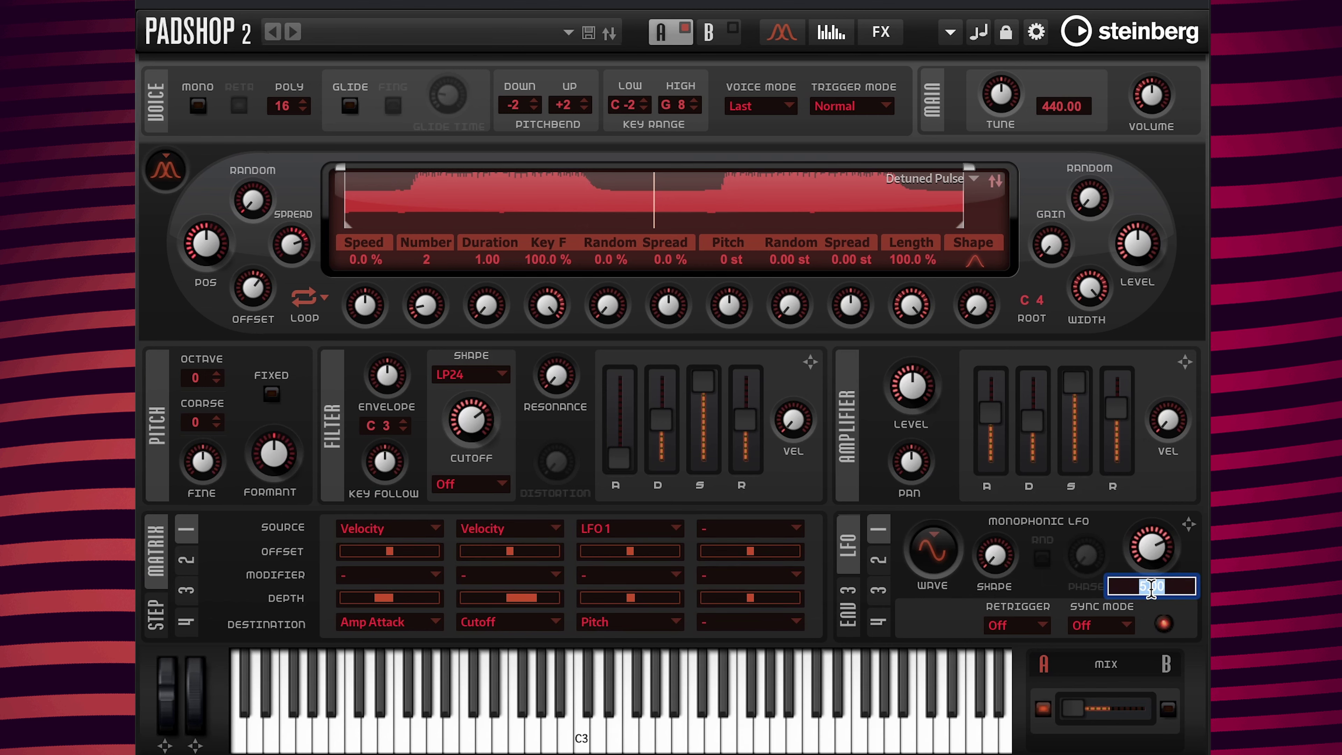
type("4.60")
key("Return")
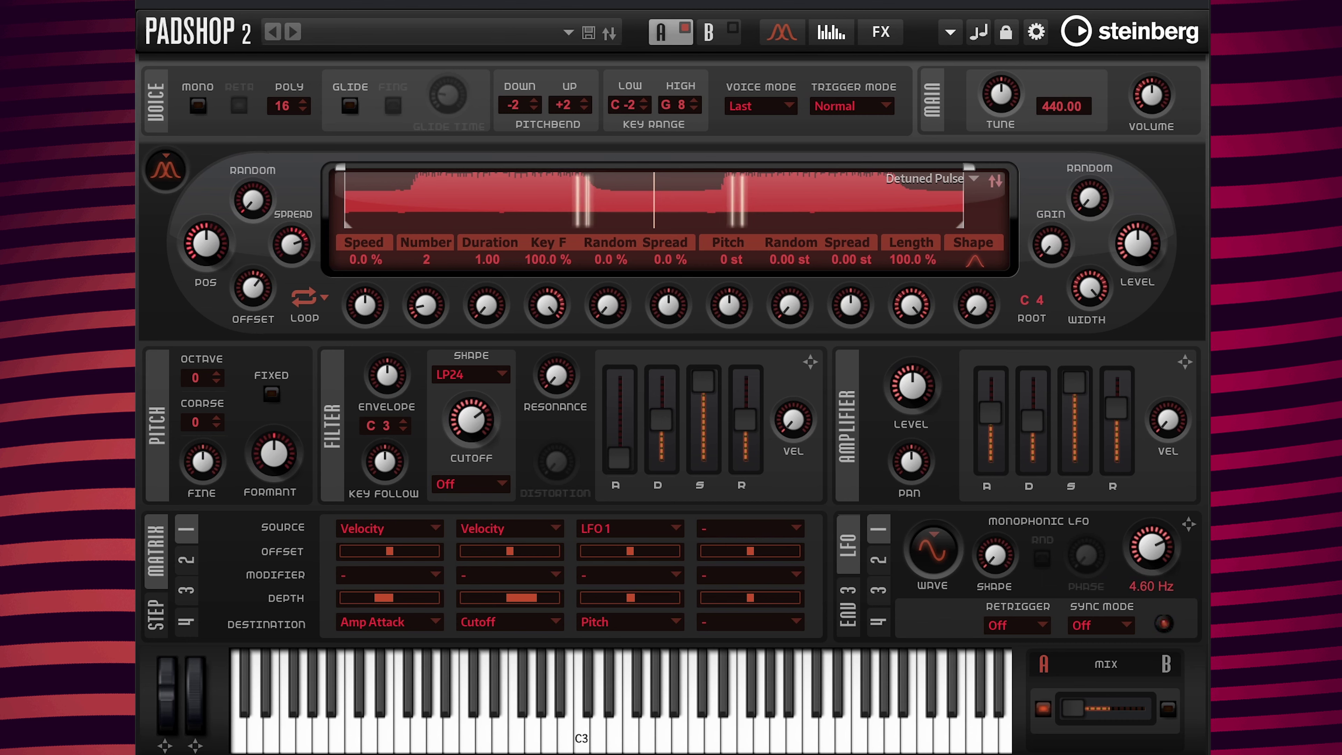
Choose Mod Wheel as the modifier for the LFO 1 pitch modulation in the third matrix slot.
left_click(638, 584)
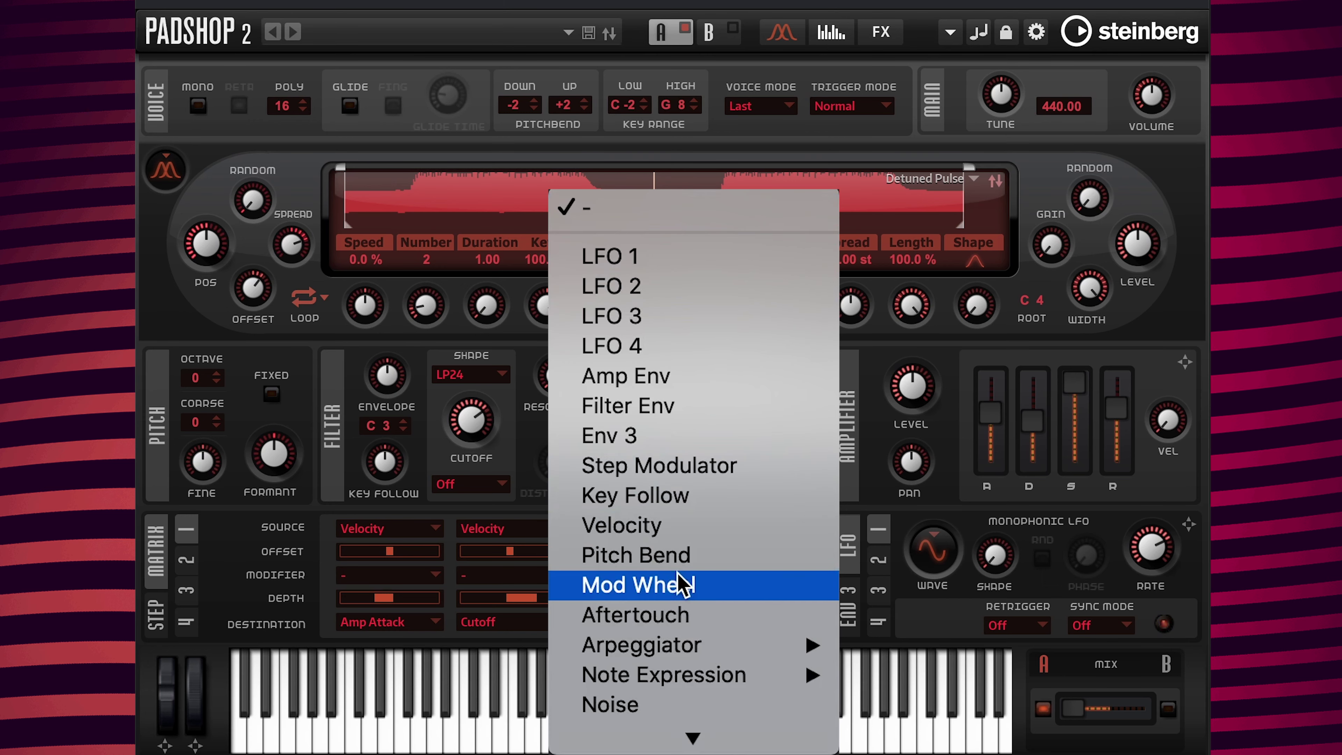
left_click(682, 584)
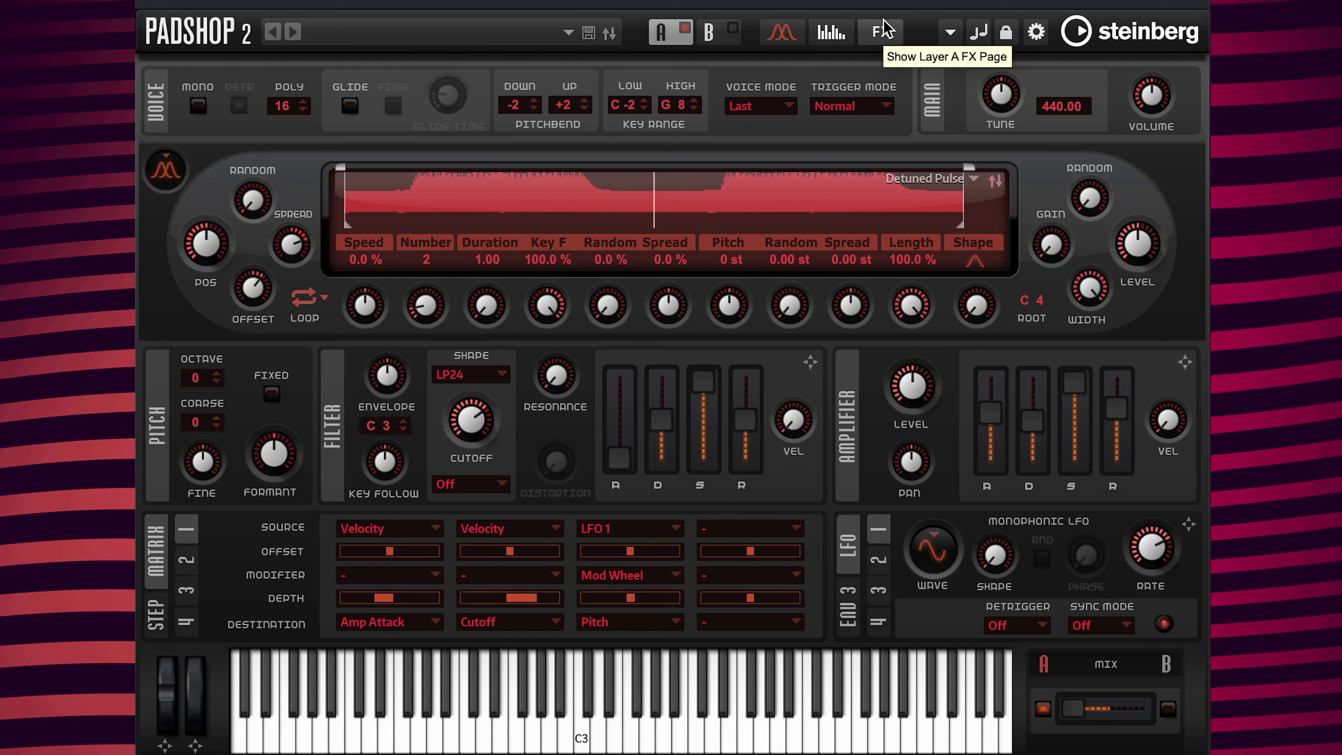
Enable the Chorus modulation effect for layer A, with its rate set to 0.21 and its depth to 31%.
left_click(885, 29)
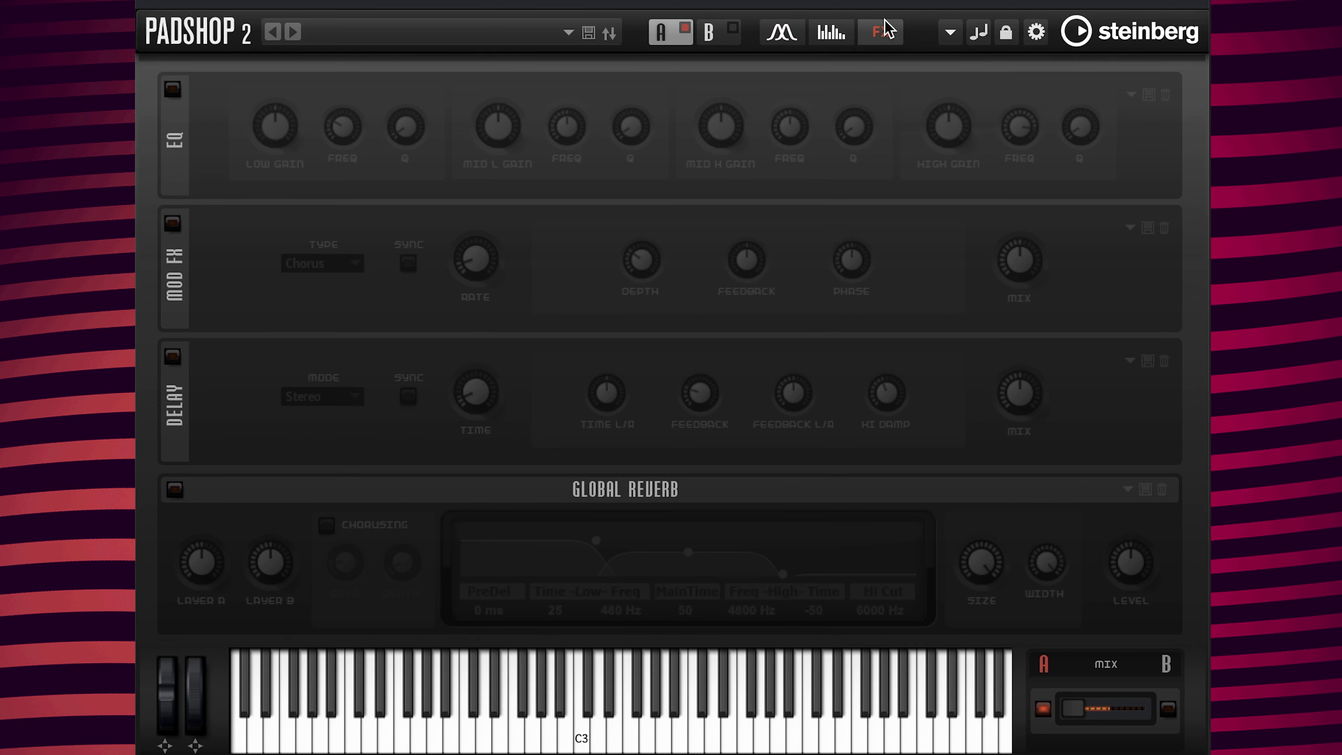
left_click(172, 224)
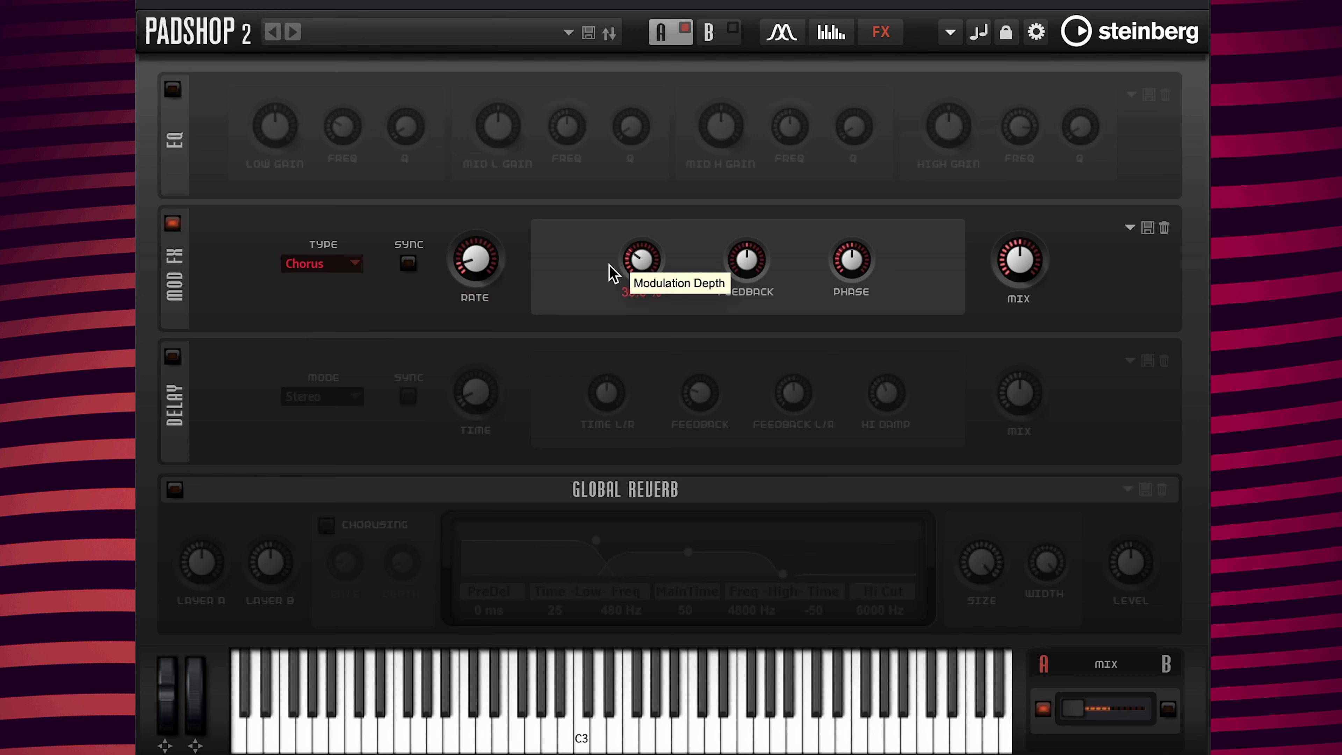
left_click(472, 301)
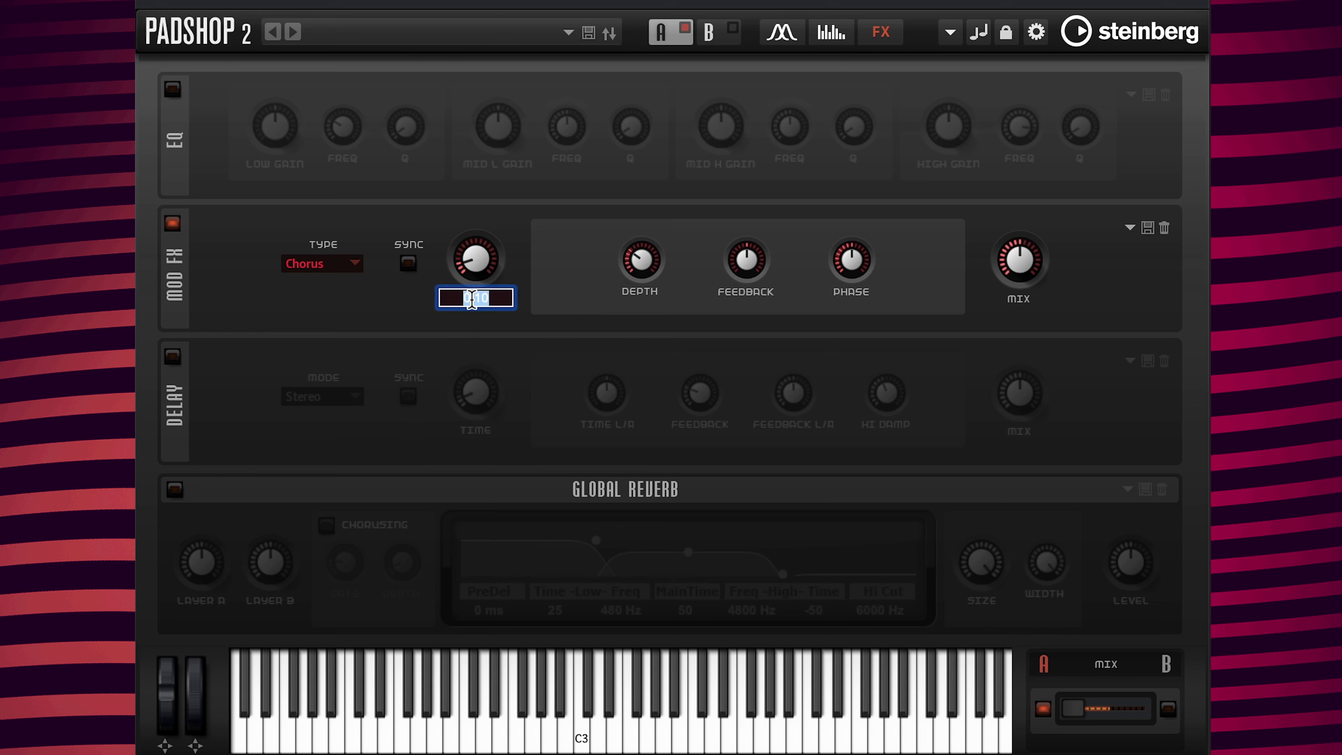
type("0.21")
key("Return")
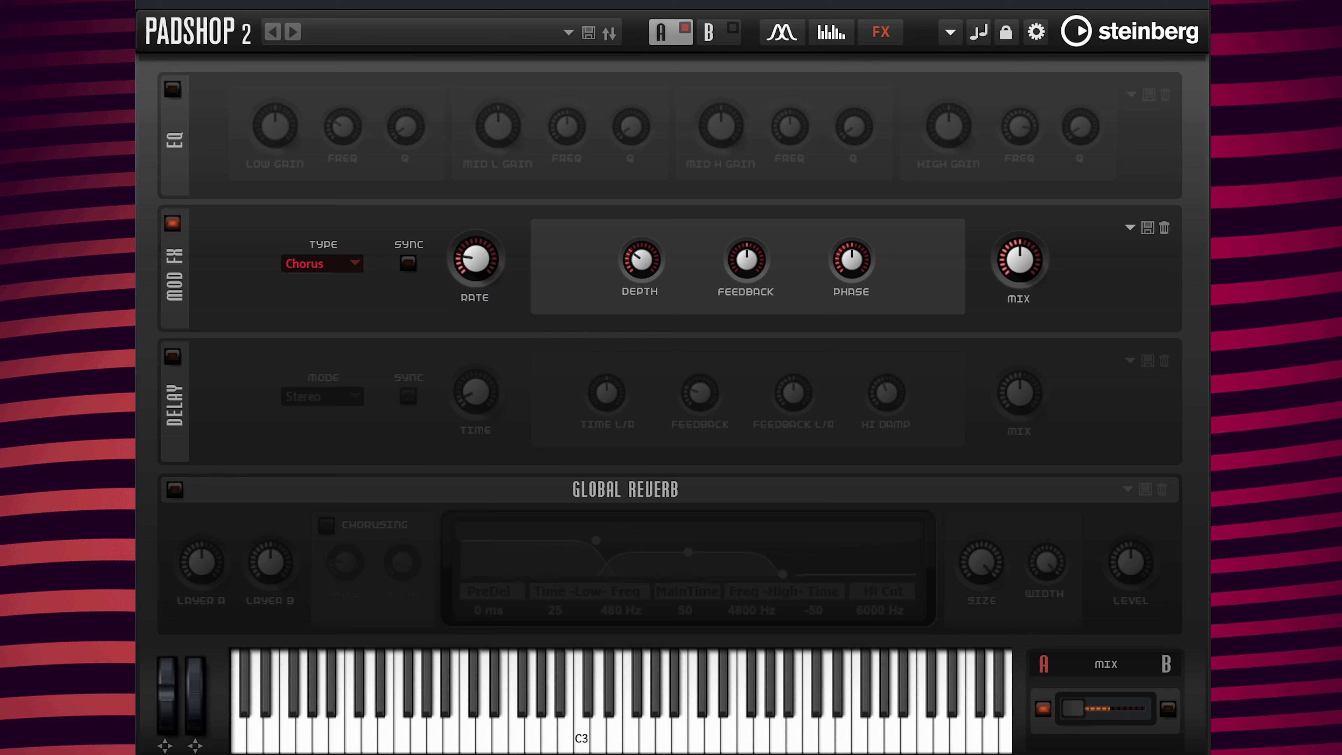
left_click(634, 291)
type("31")
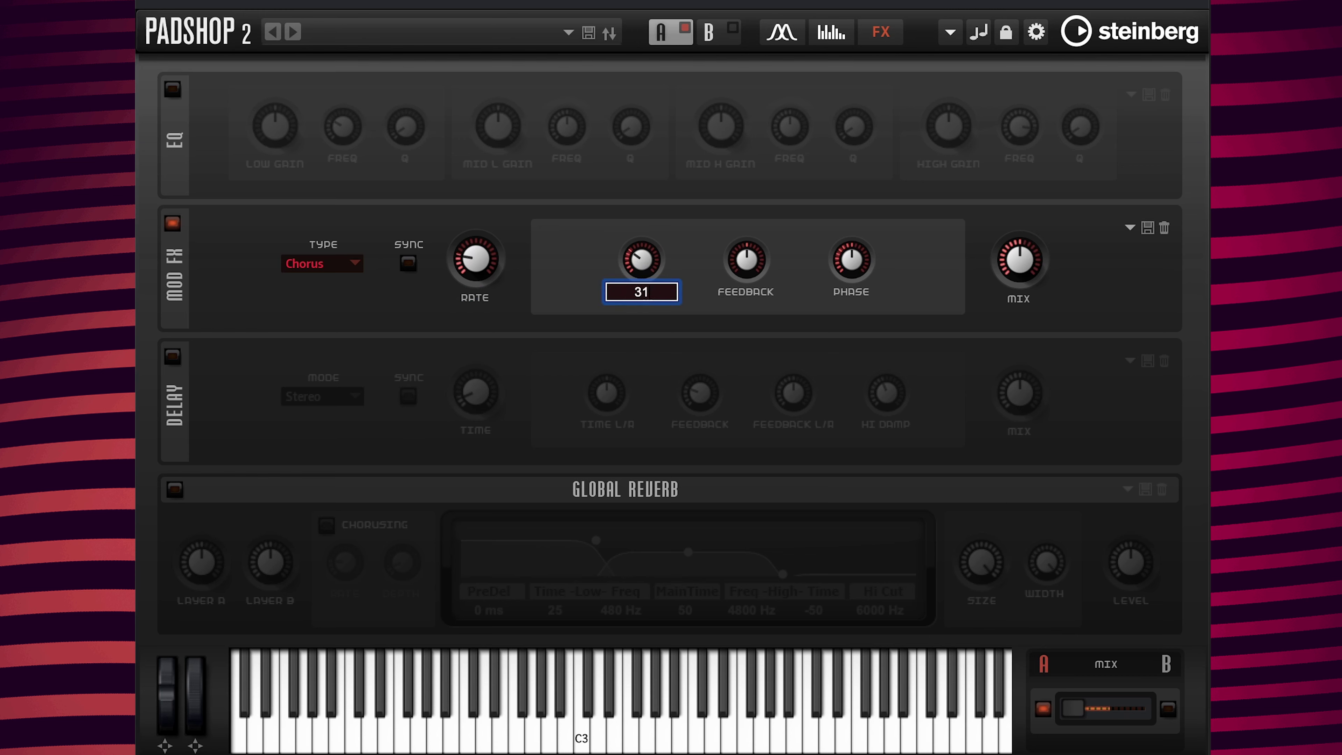
key("Return")
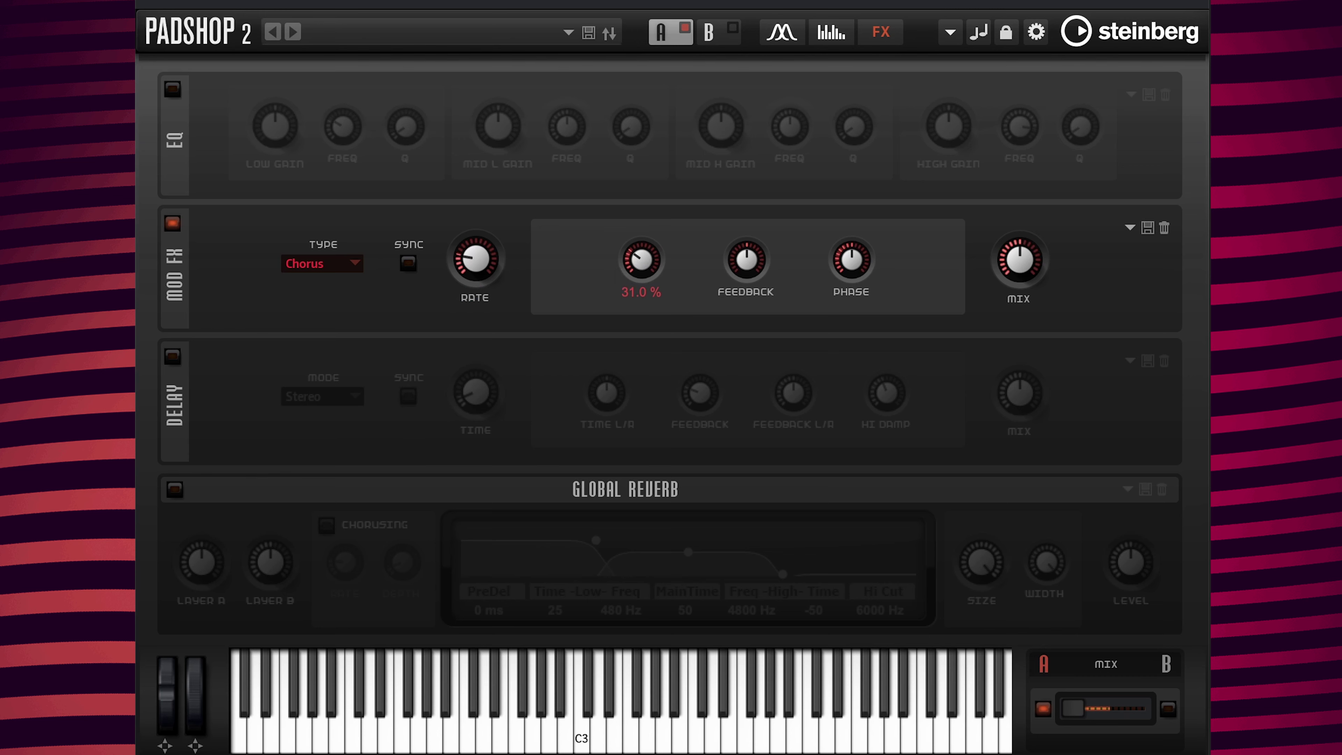
Enable layer A's delay, load the Slow Fade Away preset and reduce the delay mix to about 12%.
left_click(172, 357)
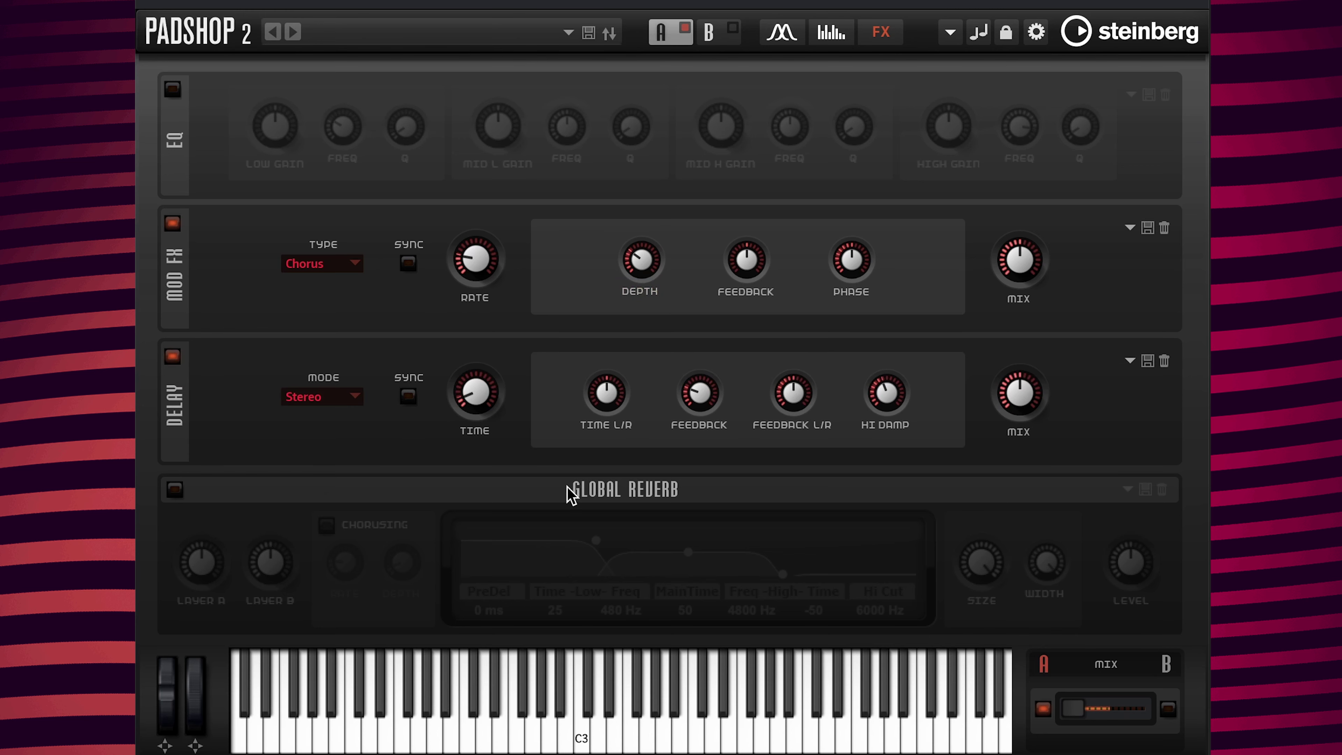
left_click(1129, 362)
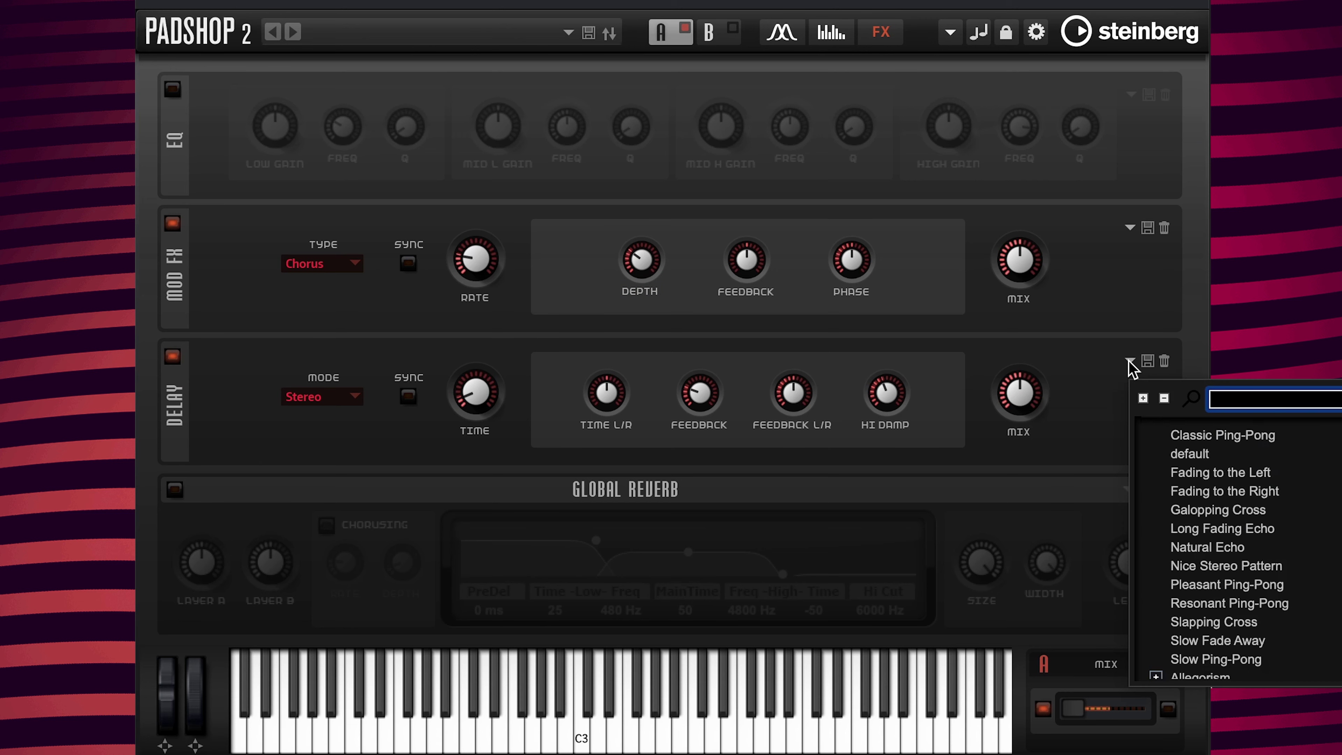
scroll(1209, 565, "down", 1)
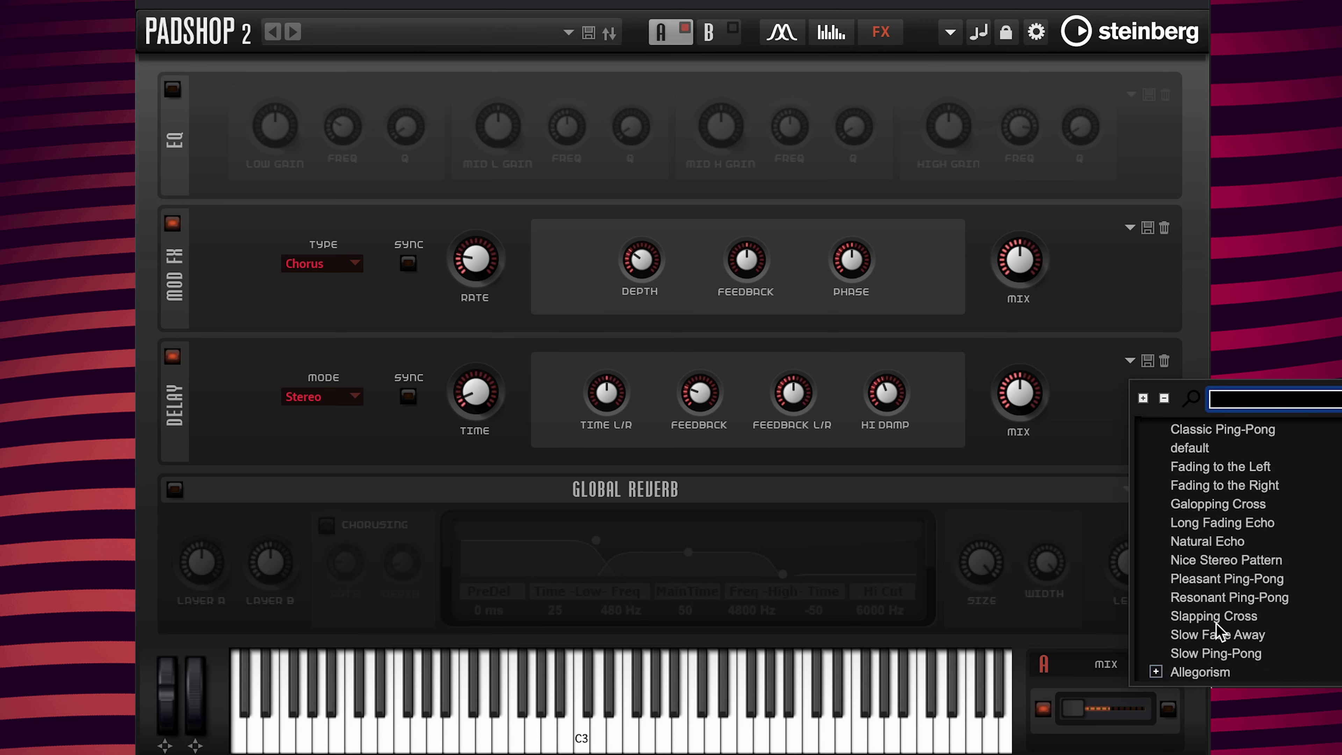
left_click(1215, 634)
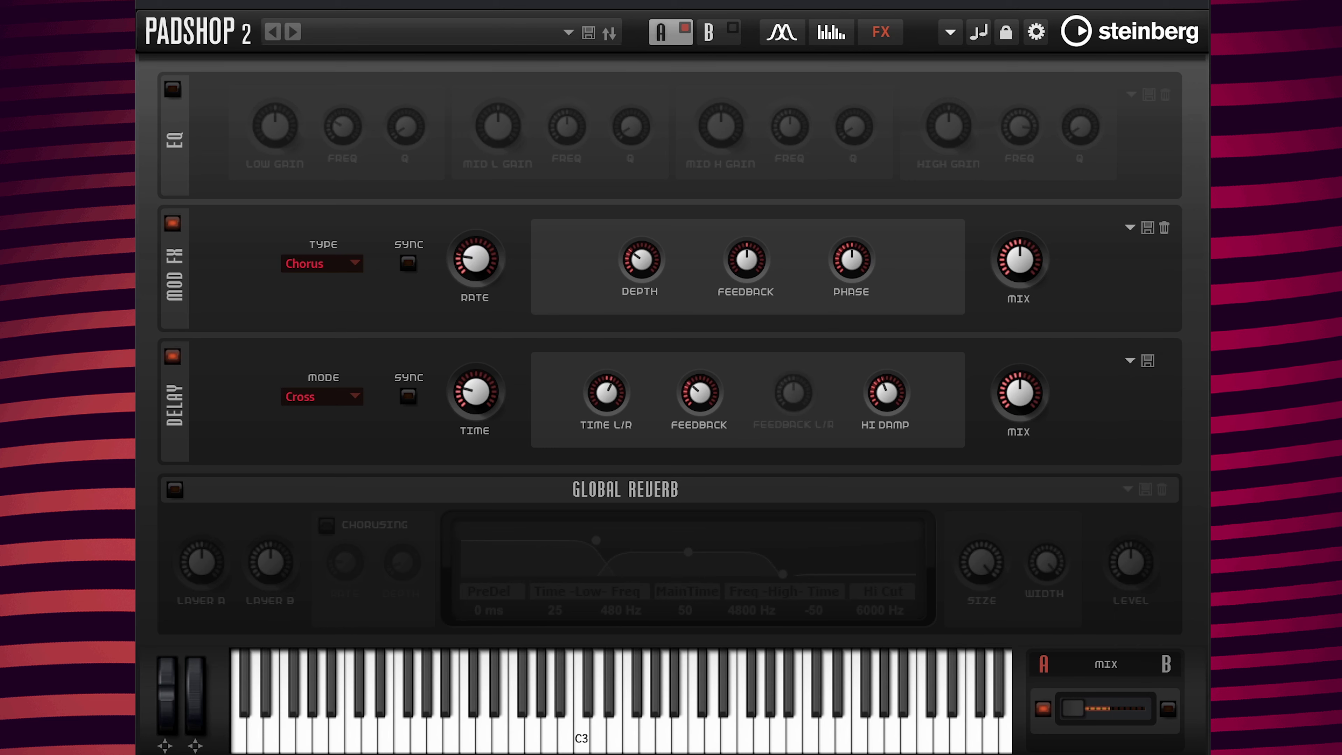
double_click(1045, 394)
type("12.")
key("Return")
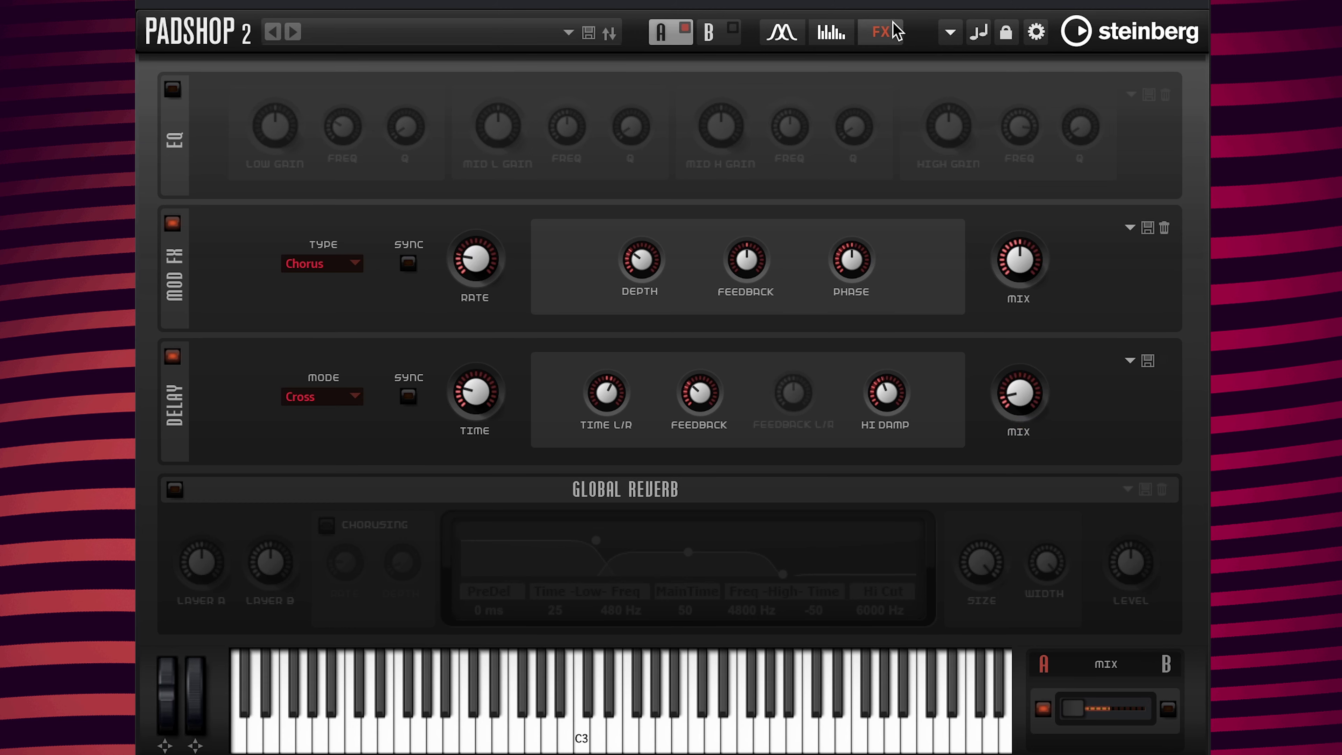
Return to layer A's synthesis page and set the oscillator's Formant to -6.
left_click(779, 37)
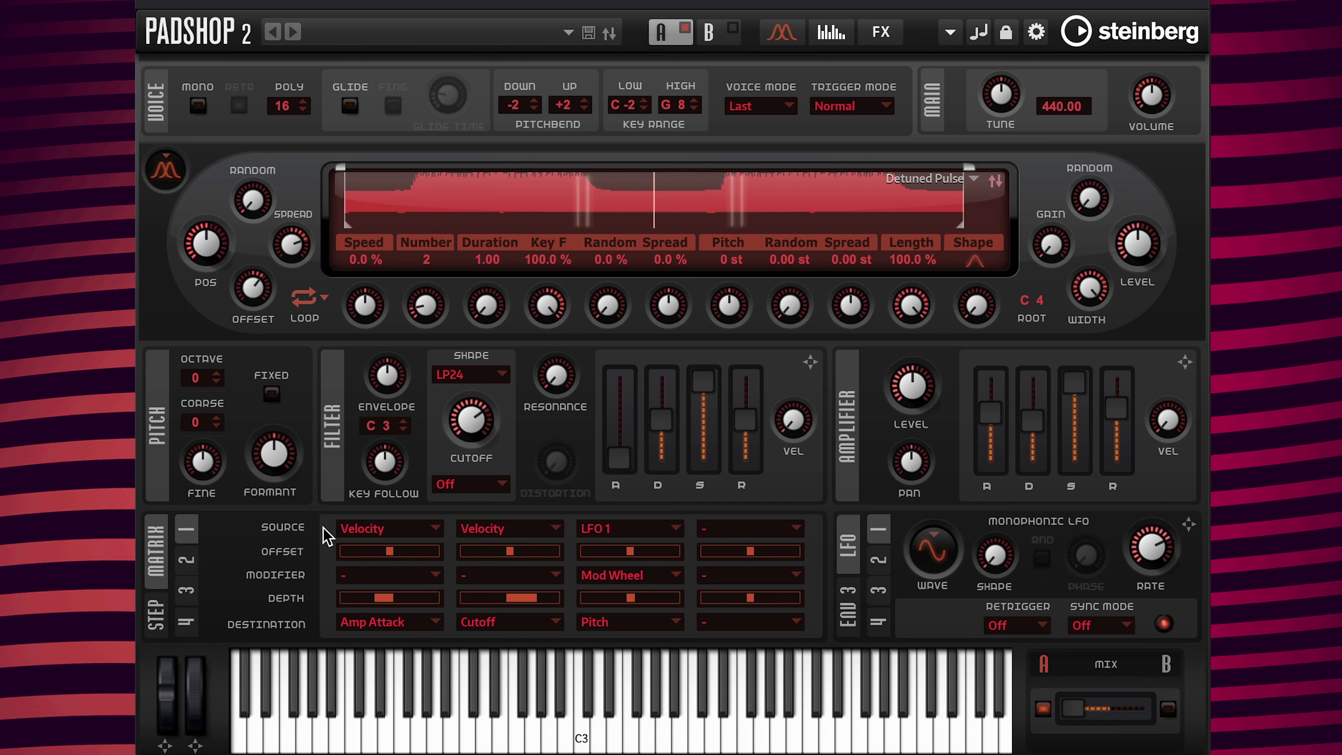
double_click(277, 492)
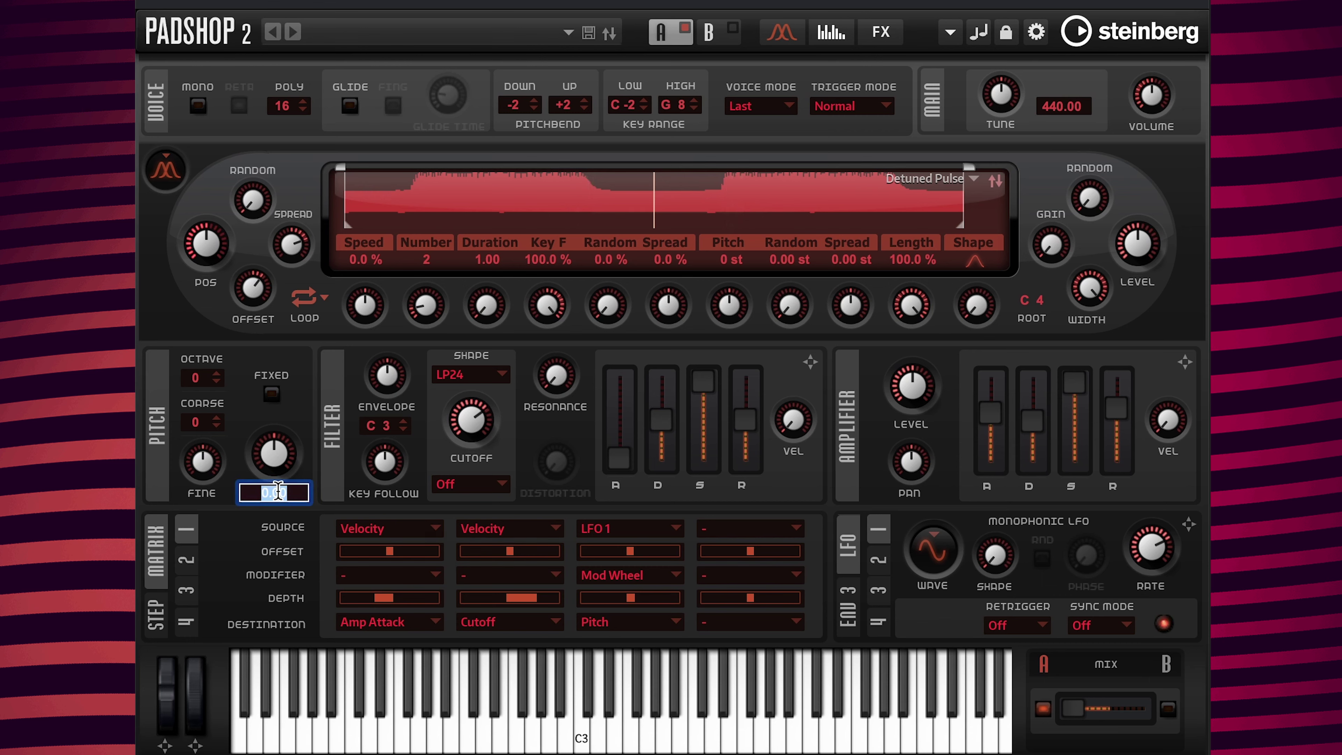
type("-6")
key("Return")
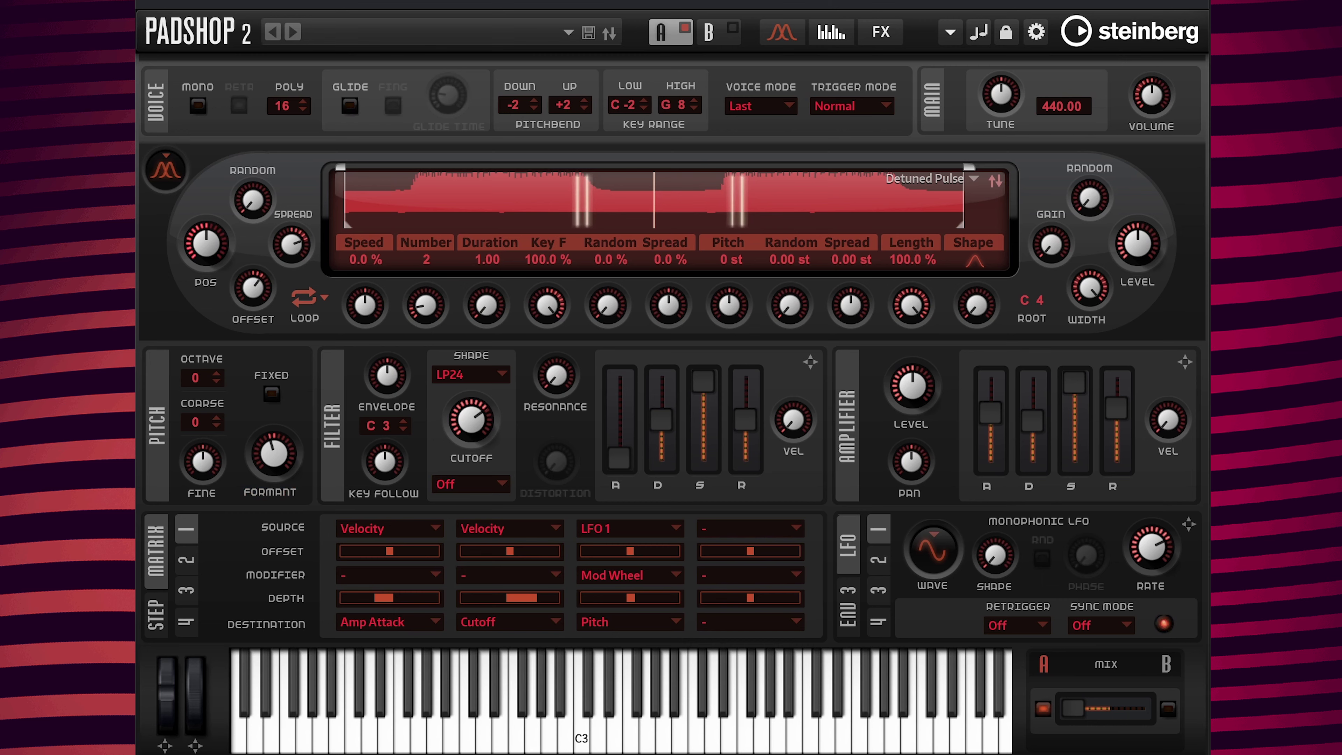
Load the Abyss sample from Padshop's 01 Synths folder into the grain oscillator.
left_click(975, 180)
left_click(1002, 276)
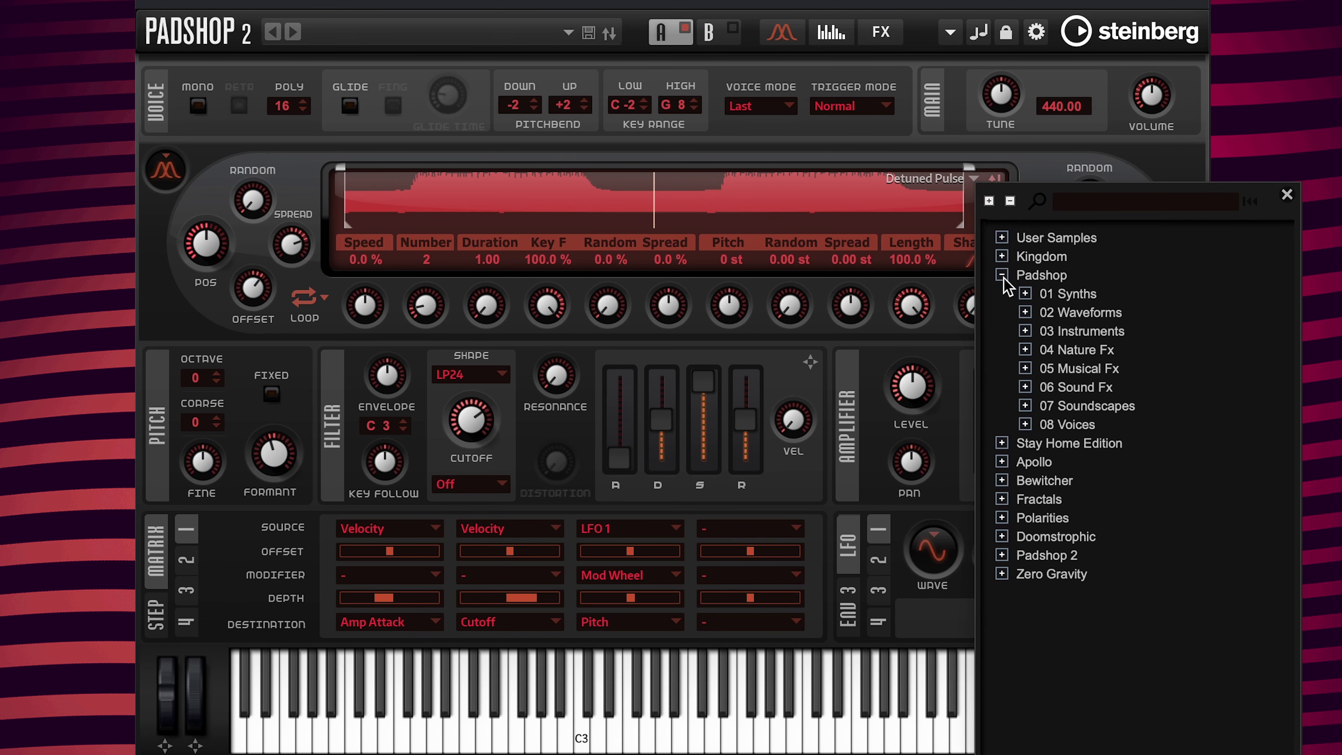
left_click(1026, 294)
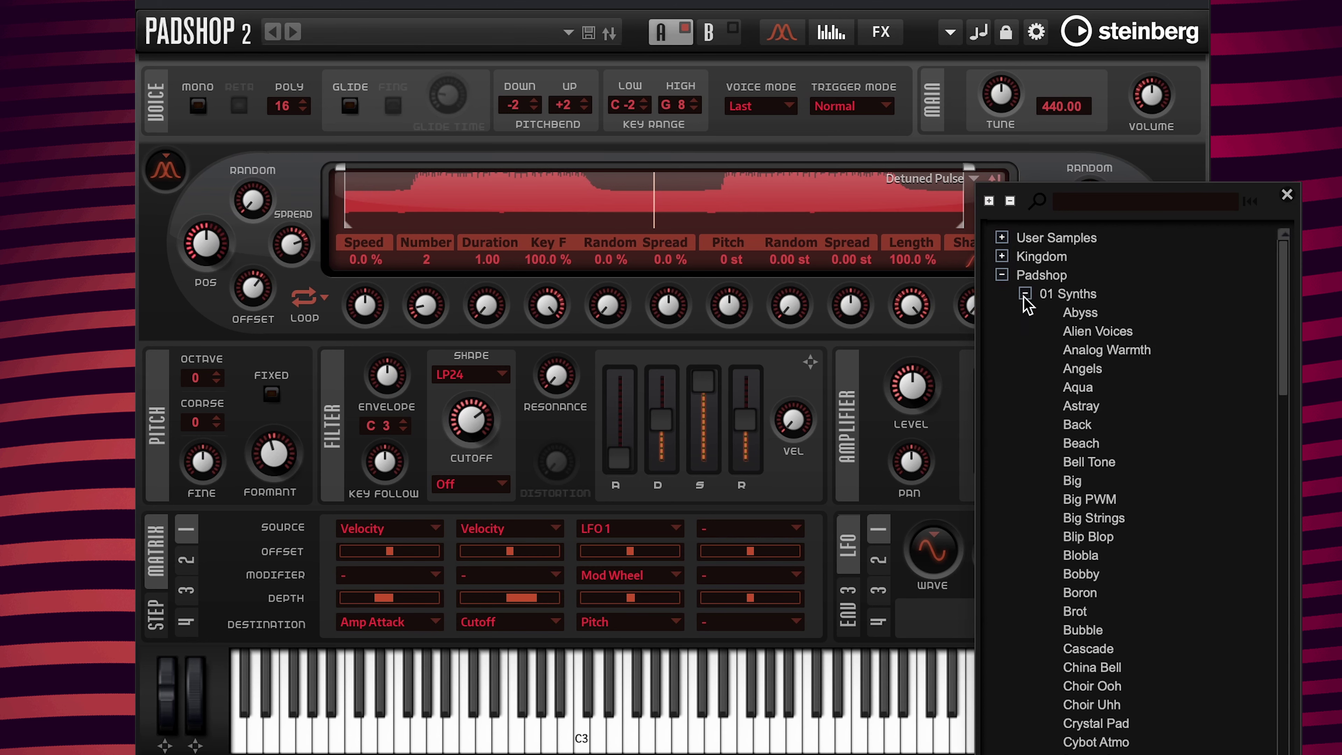
double_click(1081, 312)
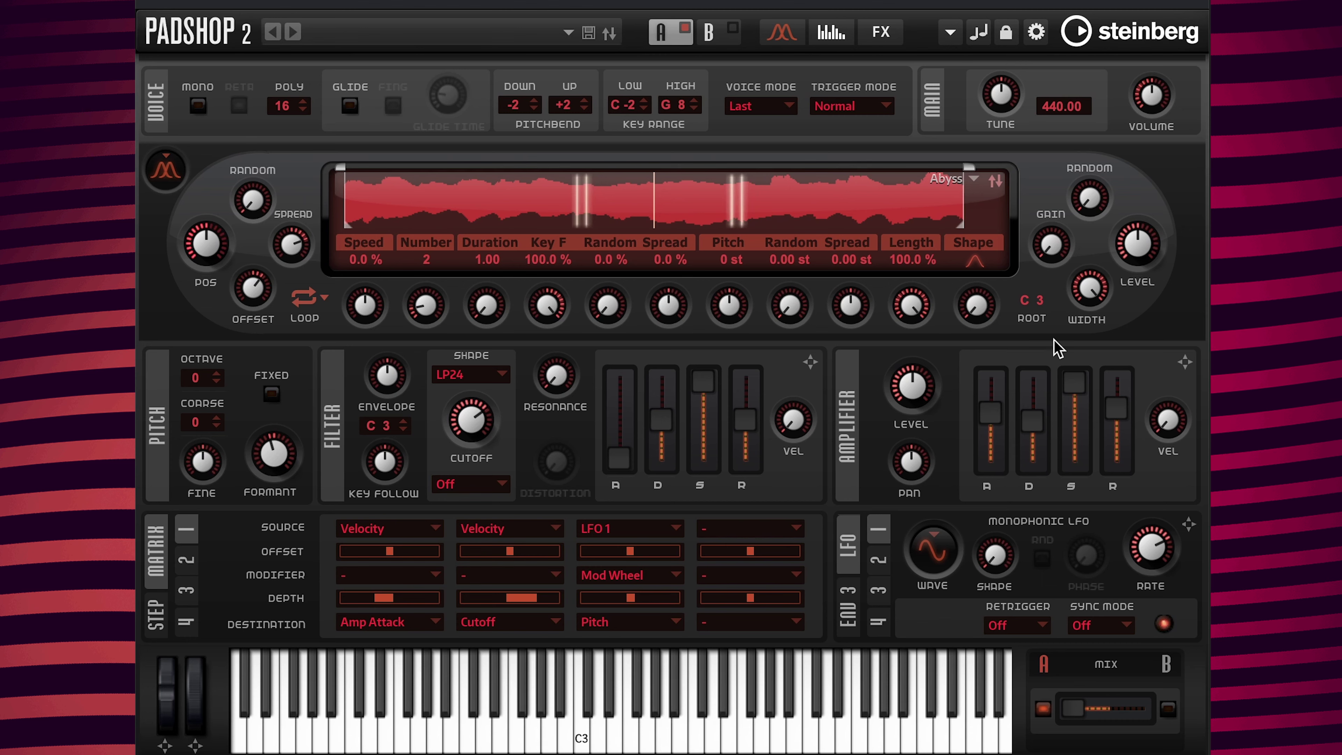
Set the Formant in the pitch section to -12.
double_click(293, 496)
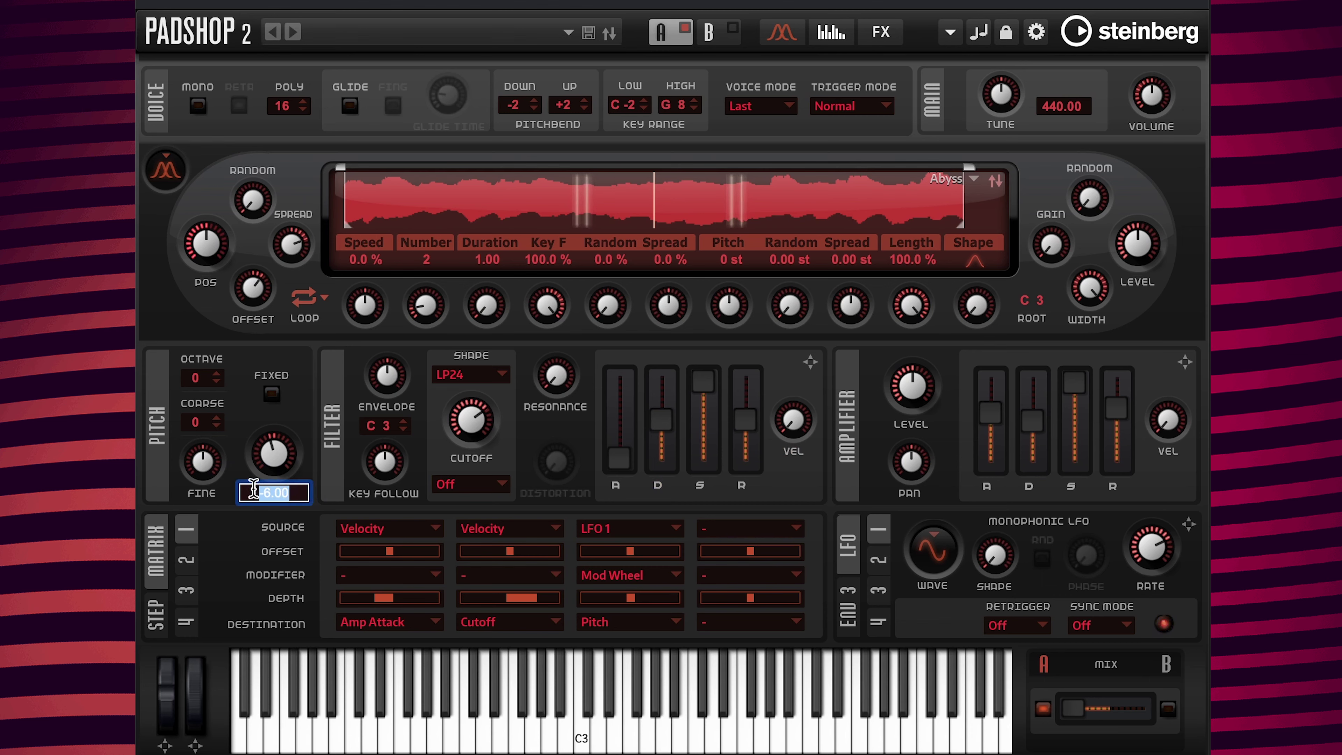
type("-12")
key("Return")
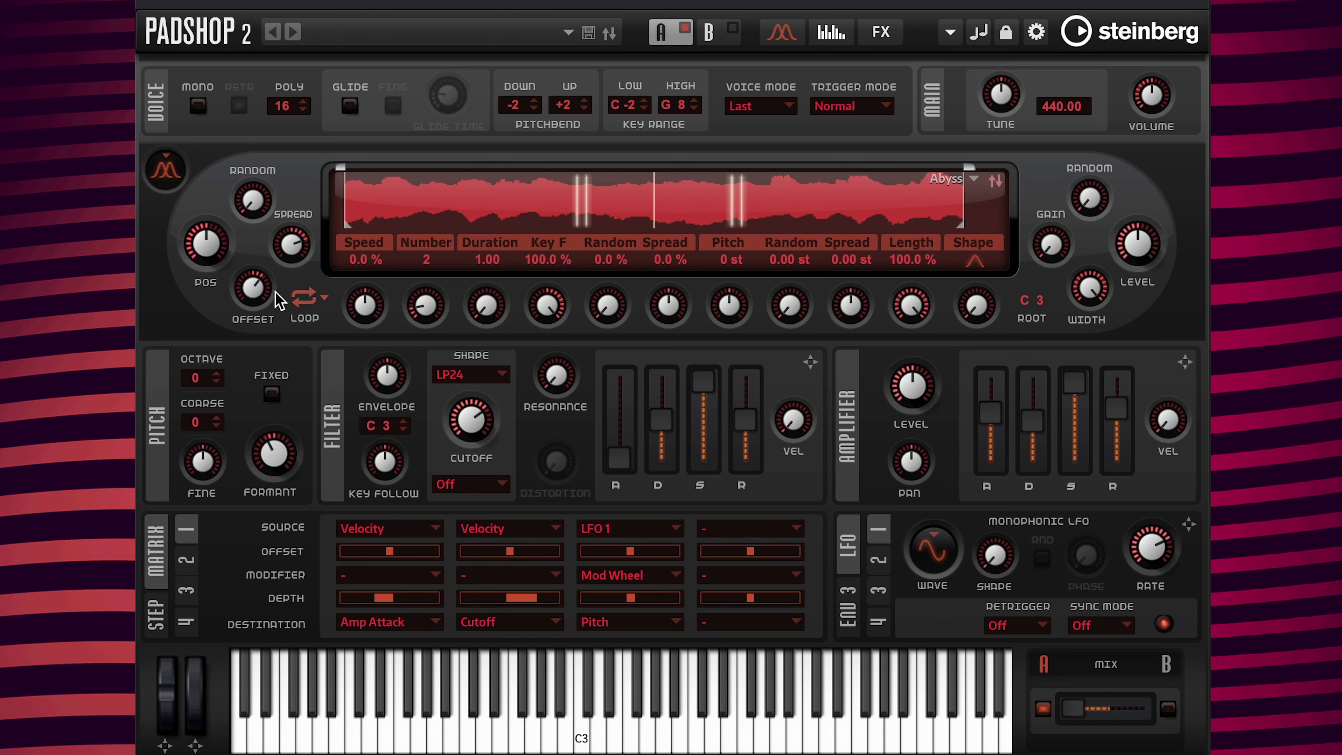
Set the grain position Offset to 50%.
double_click(261, 318)
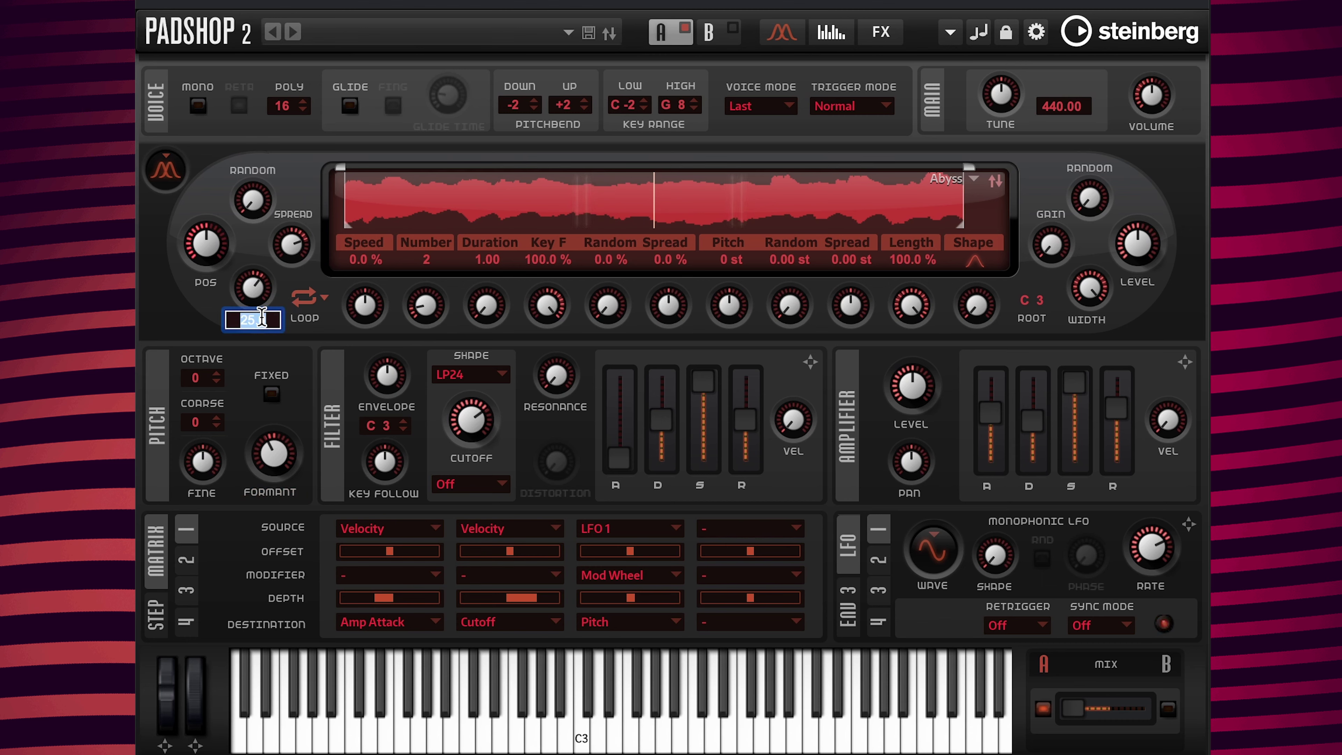
type("50")
key("Return")
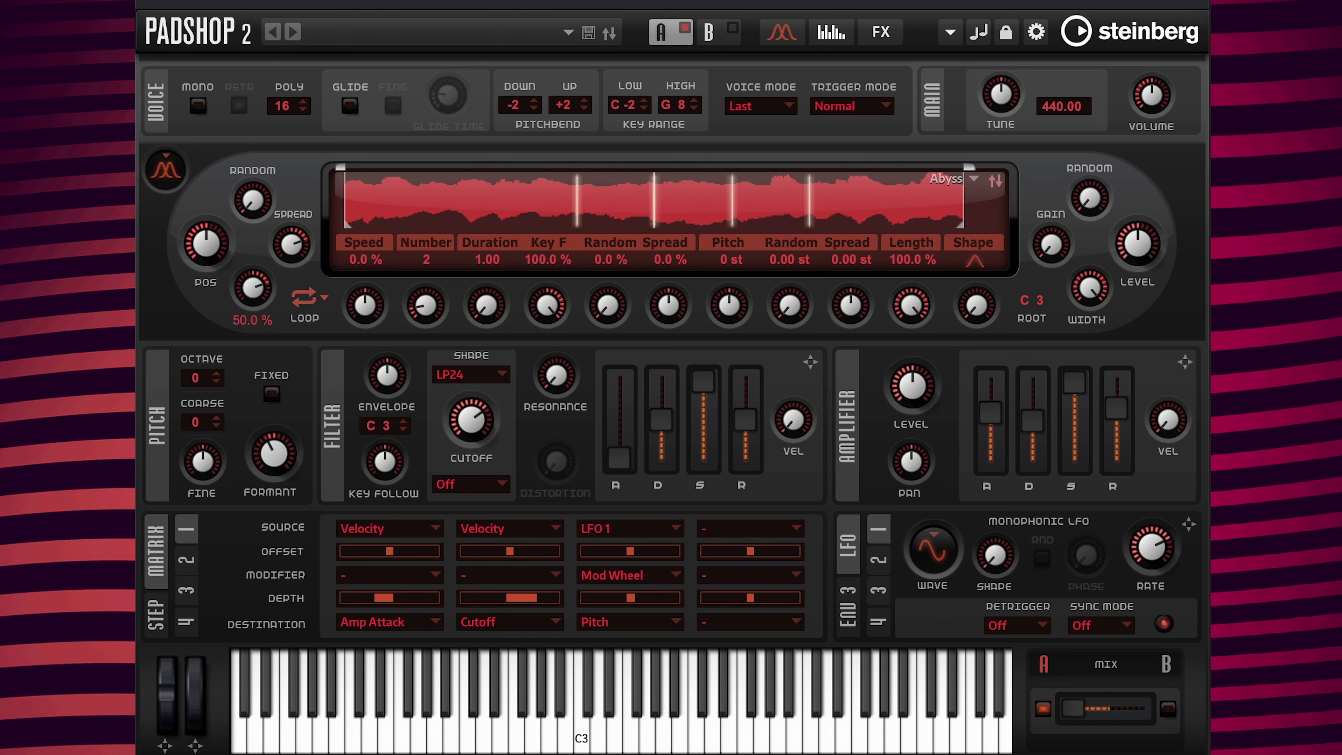
Set the amplifier envelope's attack time to 3000 ms.
double_click(985, 486)
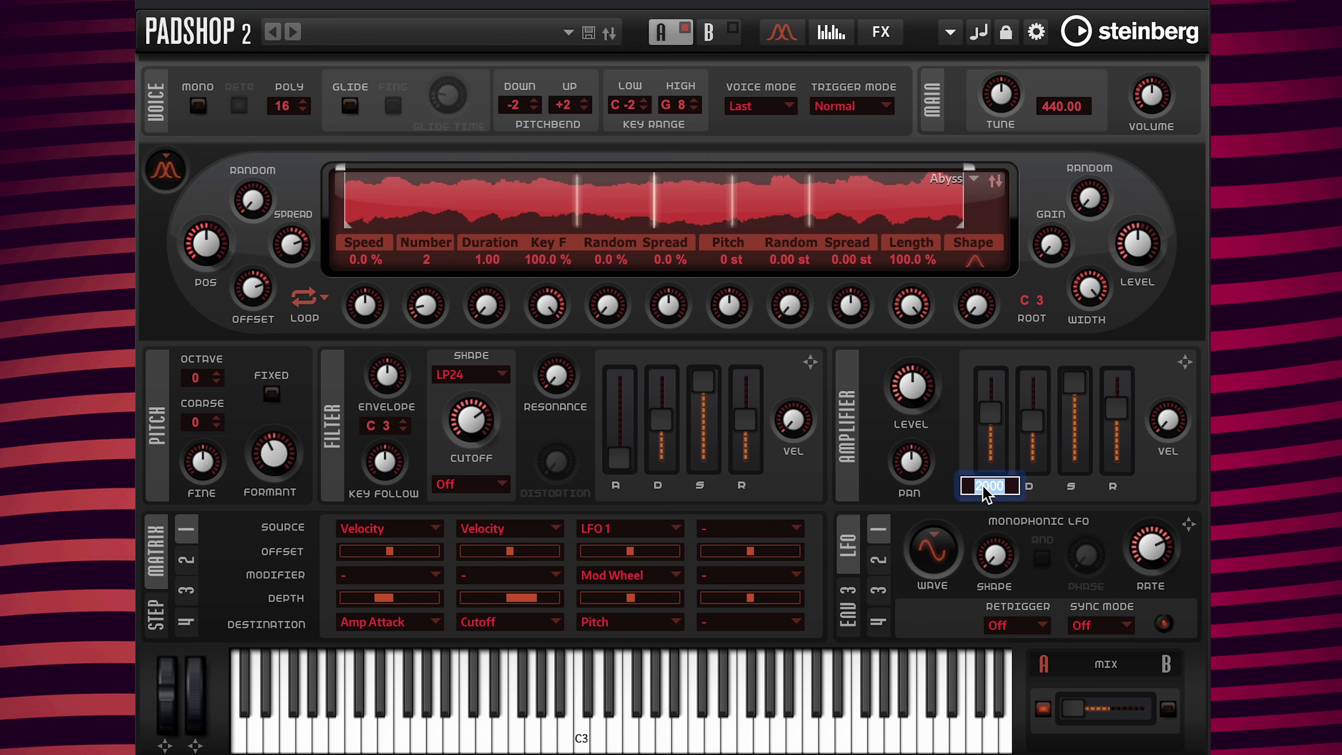
type("3000")
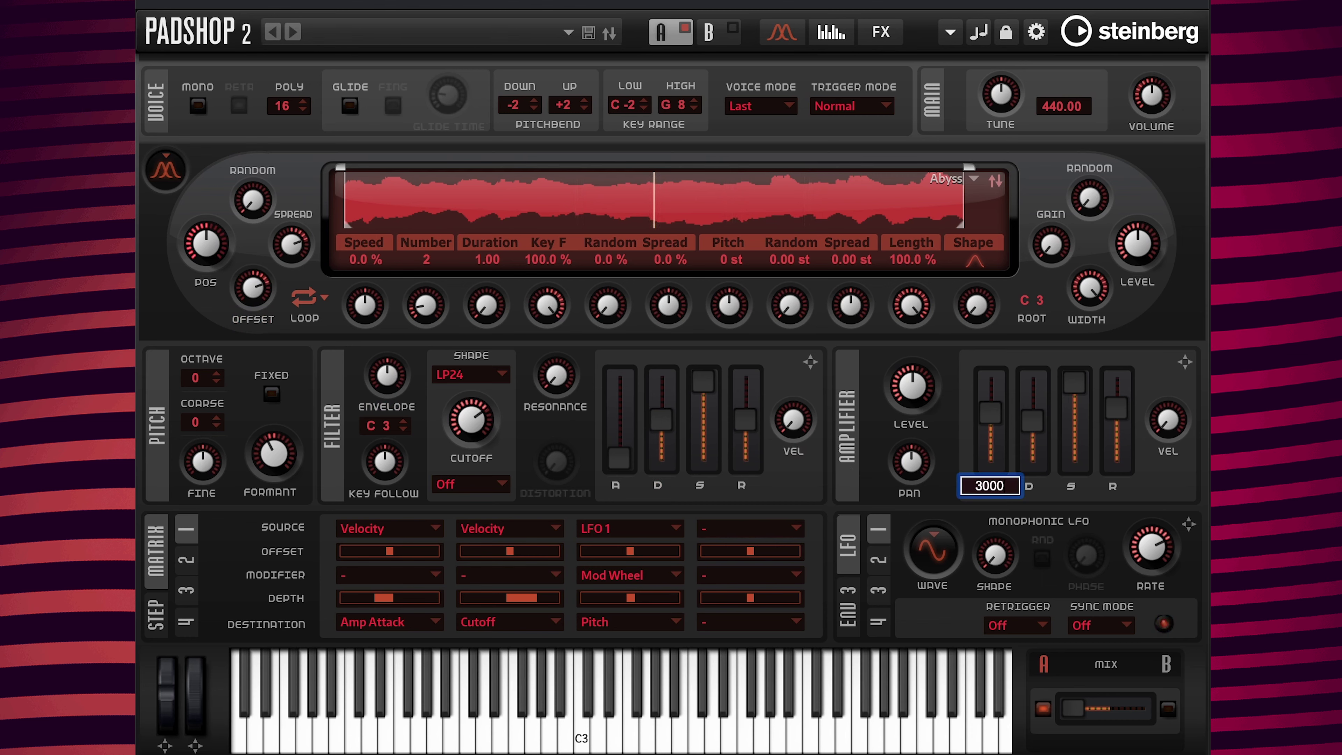
key("Return")
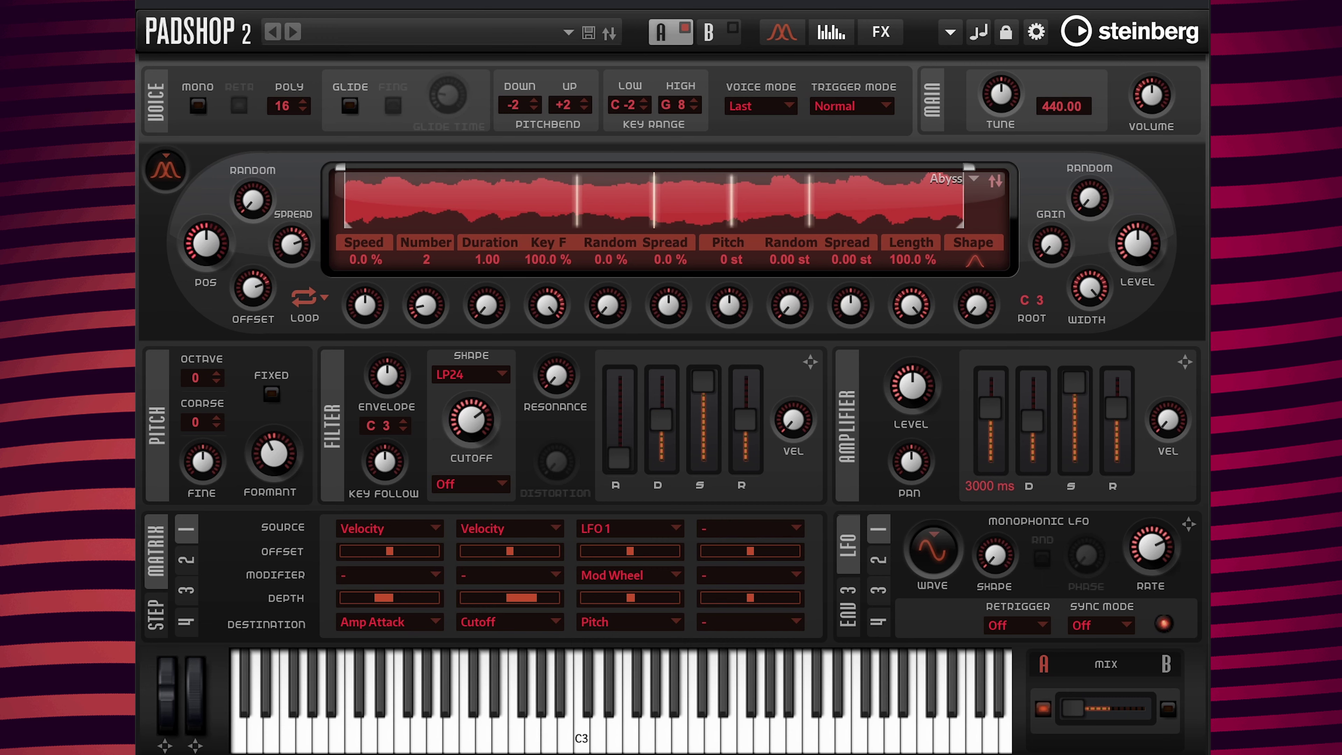
Replace the grain oscillator's sample with Analog Warmth from Padshop's 01 Synths folder.
left_click(973, 179)
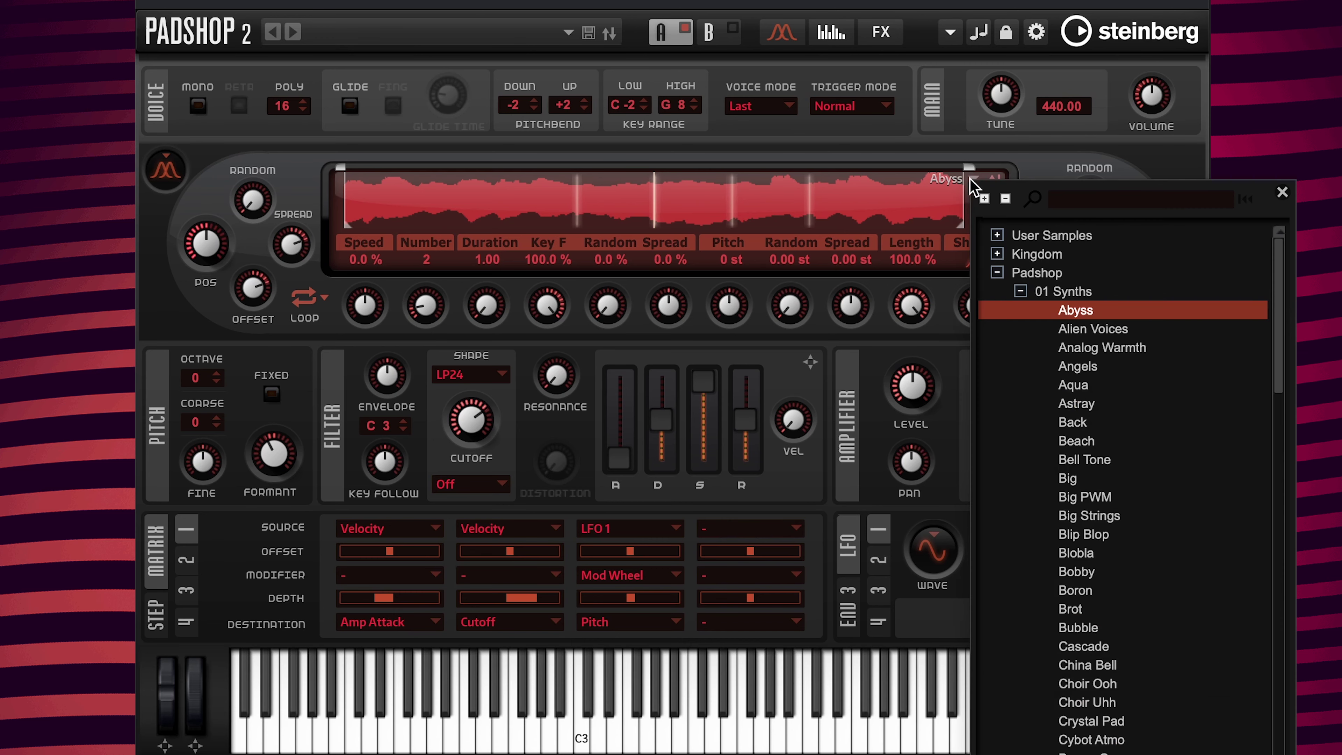
double_click(1069, 348)
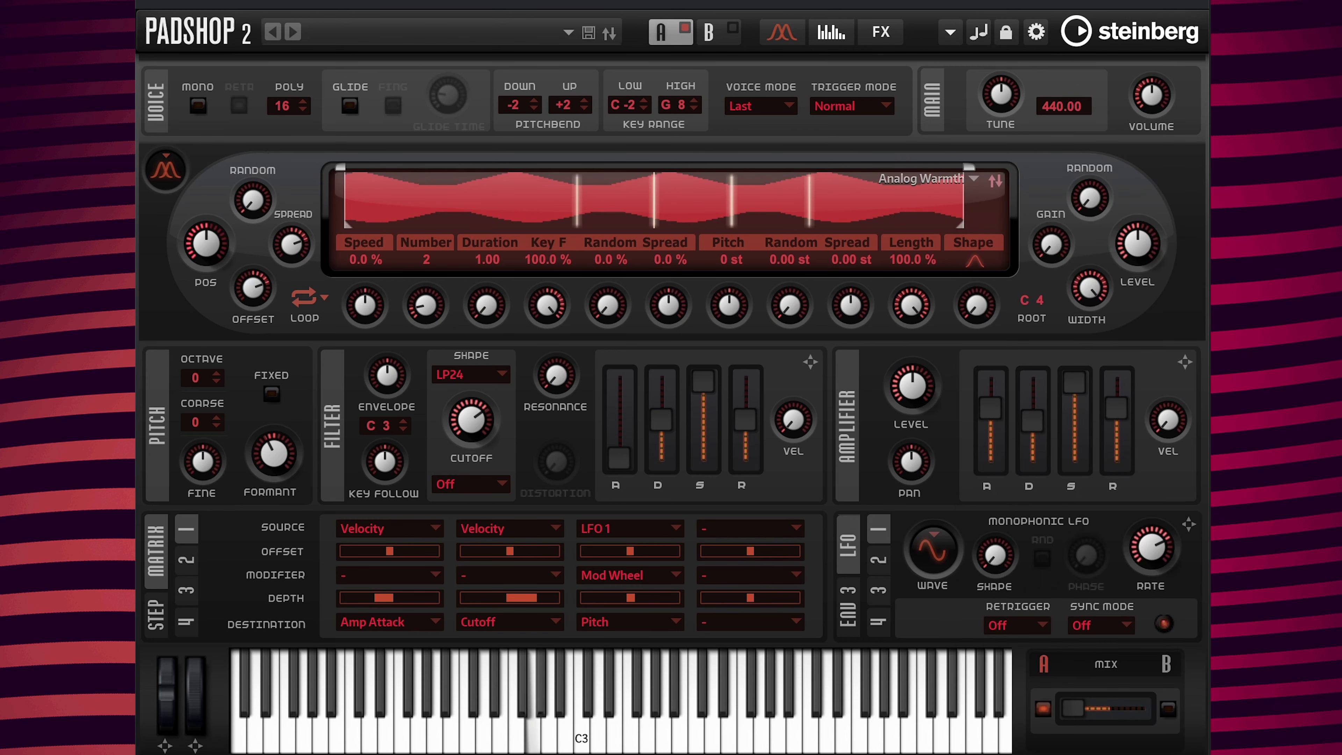